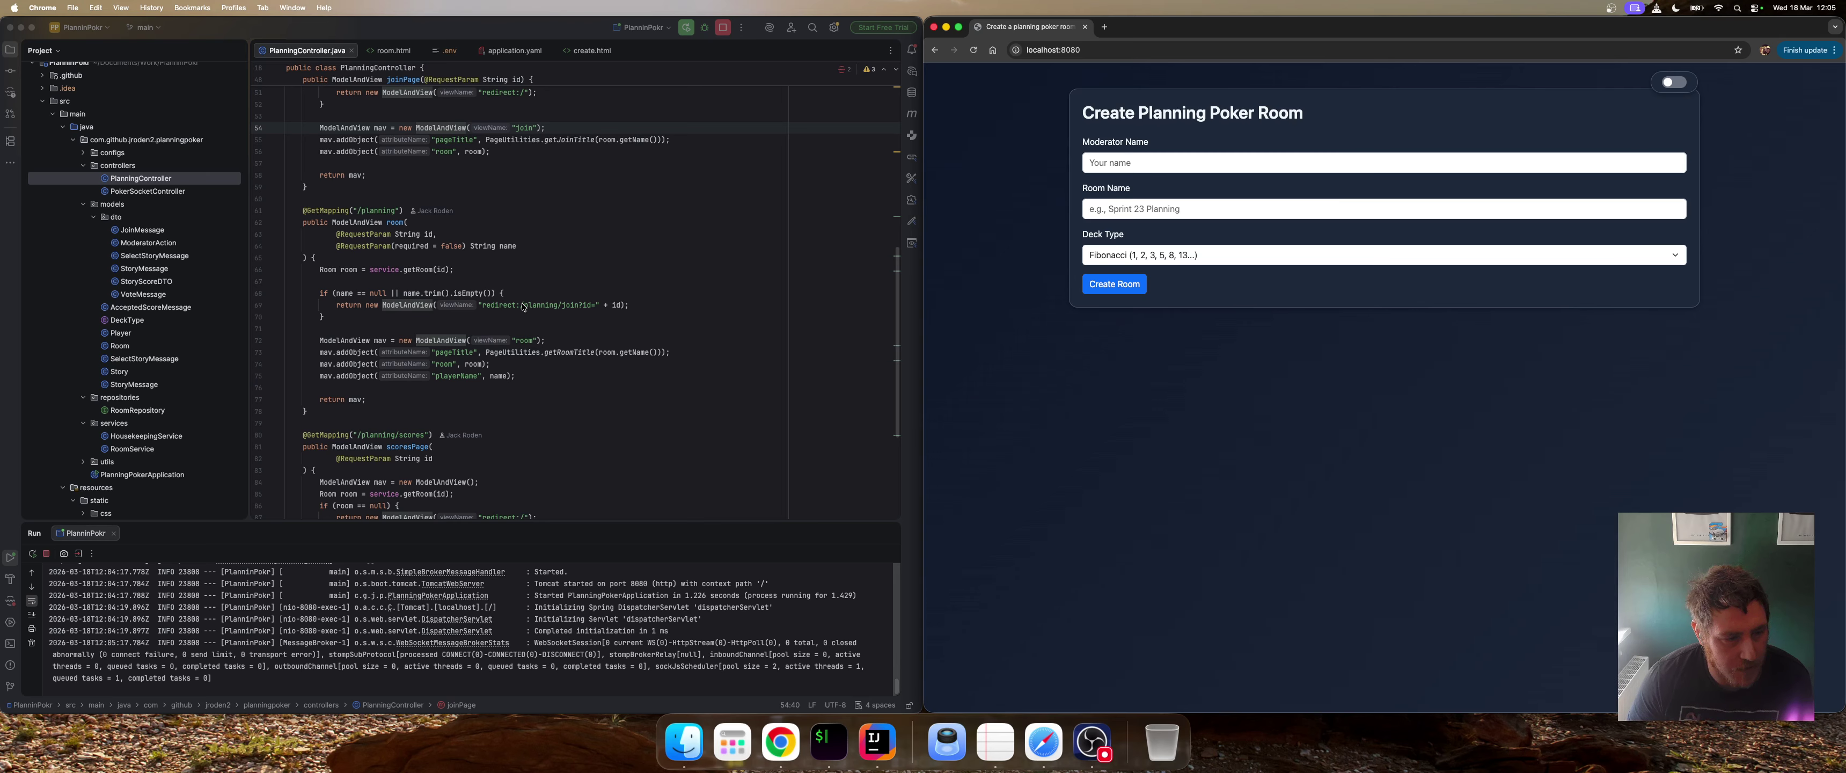
# Look through the create, join, room and scores endpoints of the PlanningController class
pyautogui.click(470, 238)
pyautogui.scroll(15, 494, 282)
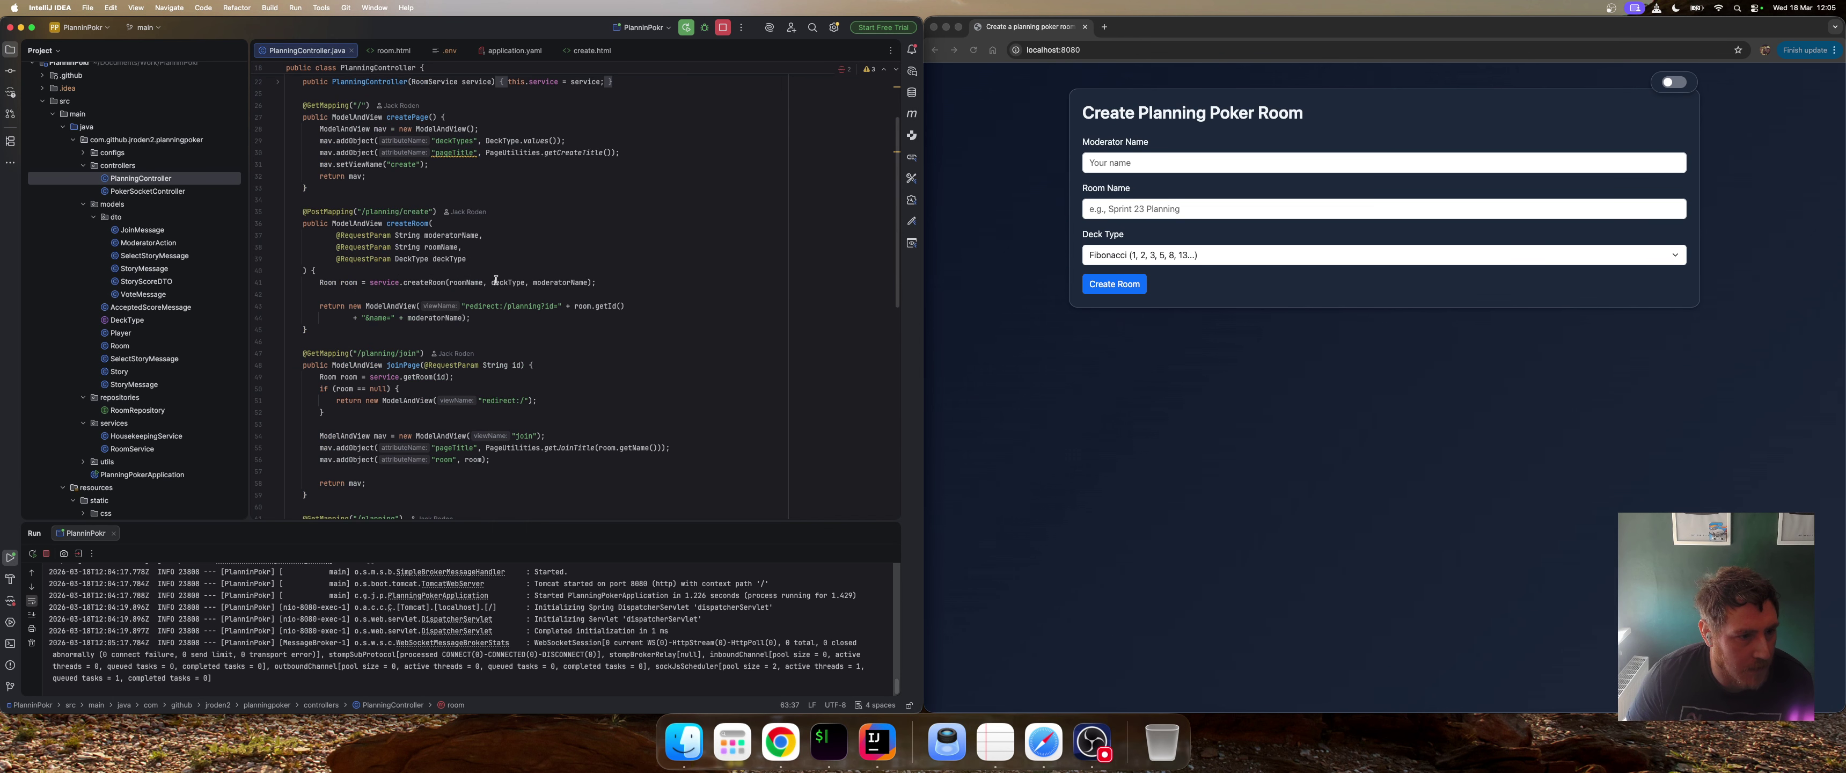
pyautogui.scroll(-7, 462, 274)
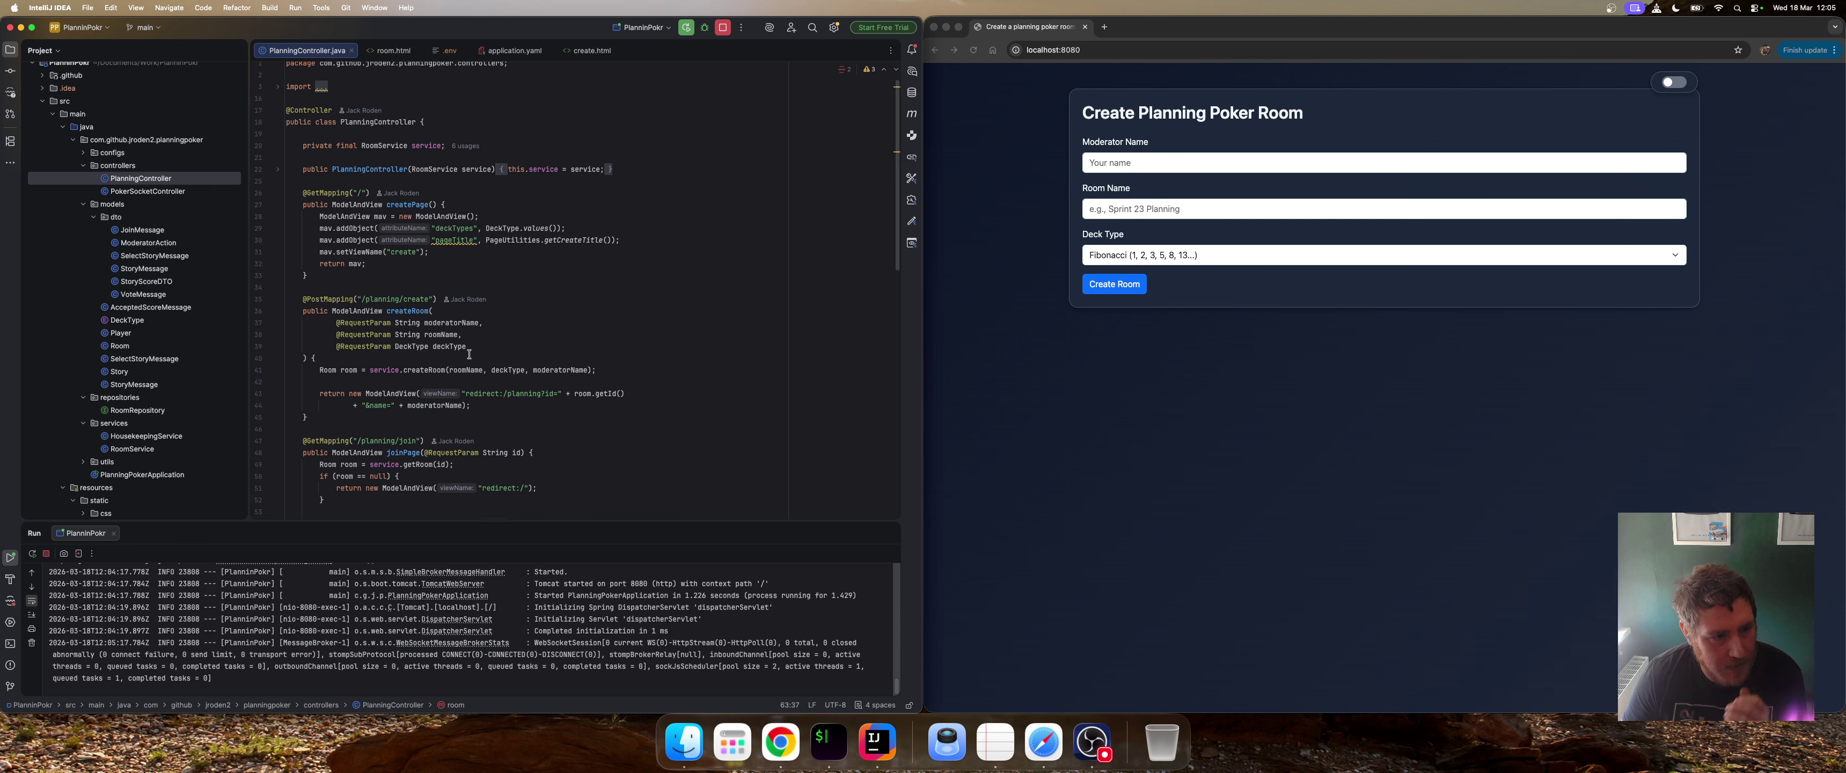
pyautogui.scroll(-9, 469, 363)
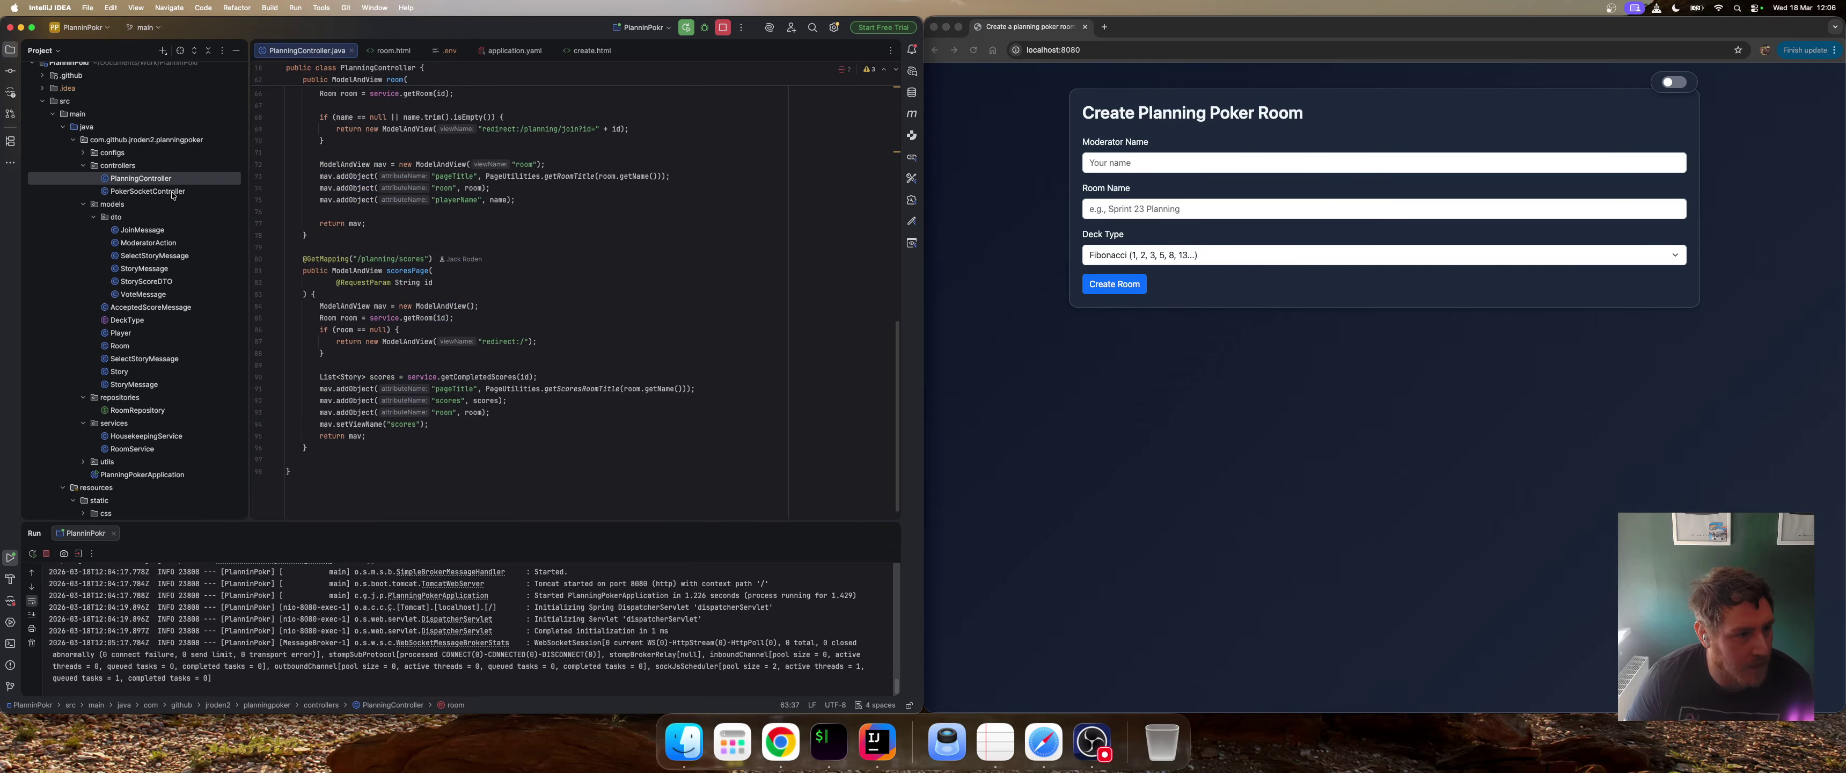
# Open the PokerSocketController class and review its story, disconnect, reset, reveal and vote message handlers
pyautogui.click(150, 190)
pyautogui.doubleClick(158, 192)
pyautogui.scroll(8, 569, 278)
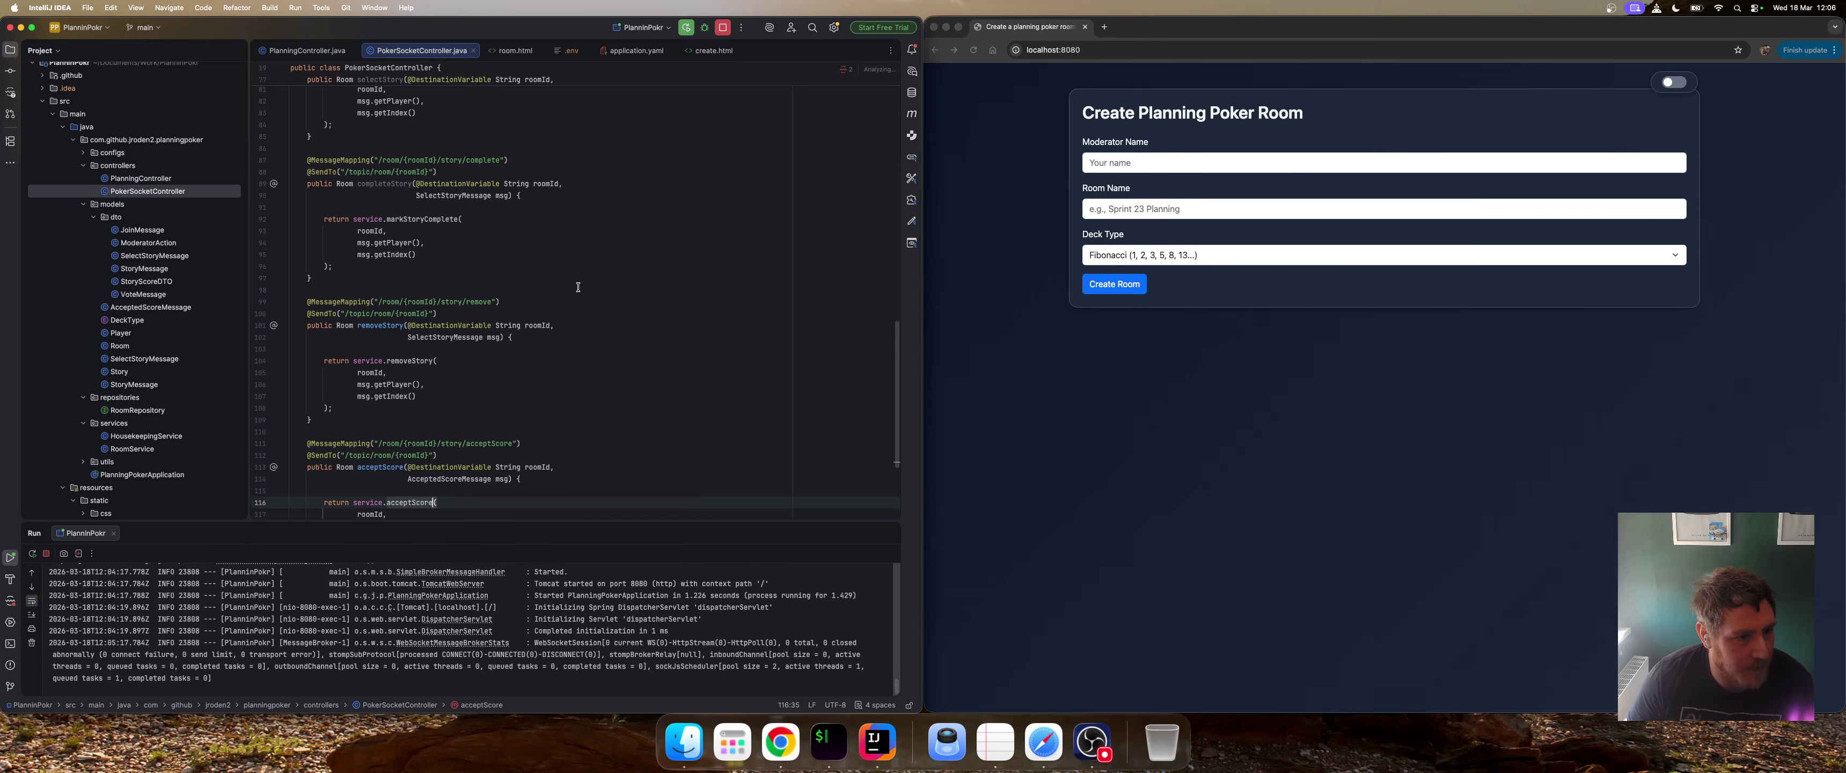
pyautogui.scroll(4, 569, 278)
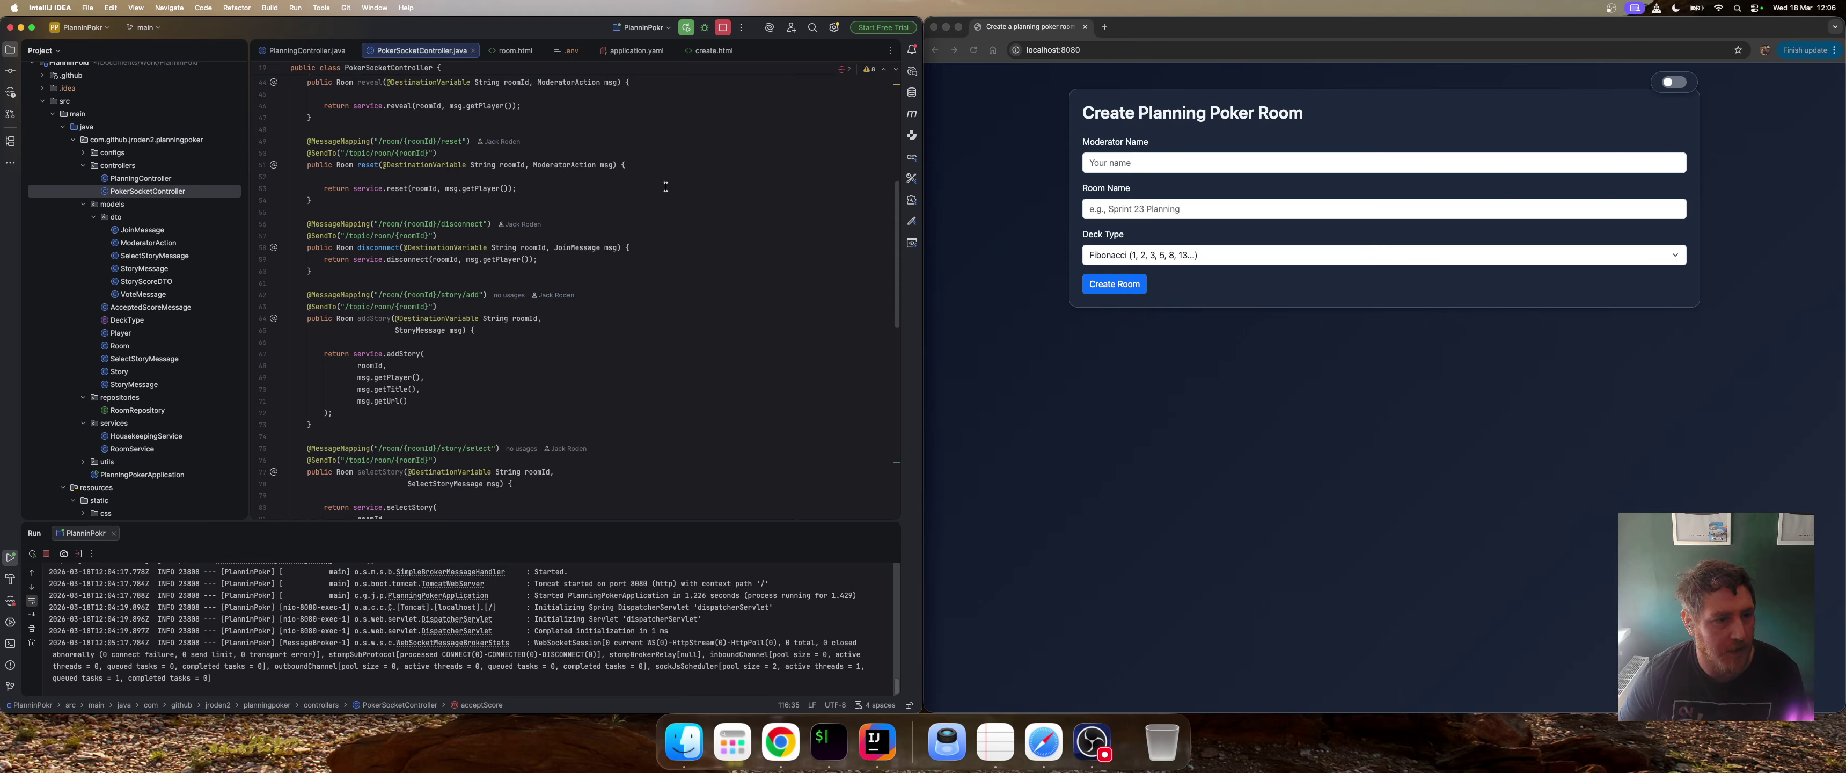
pyautogui.scroll(3, 573, 280)
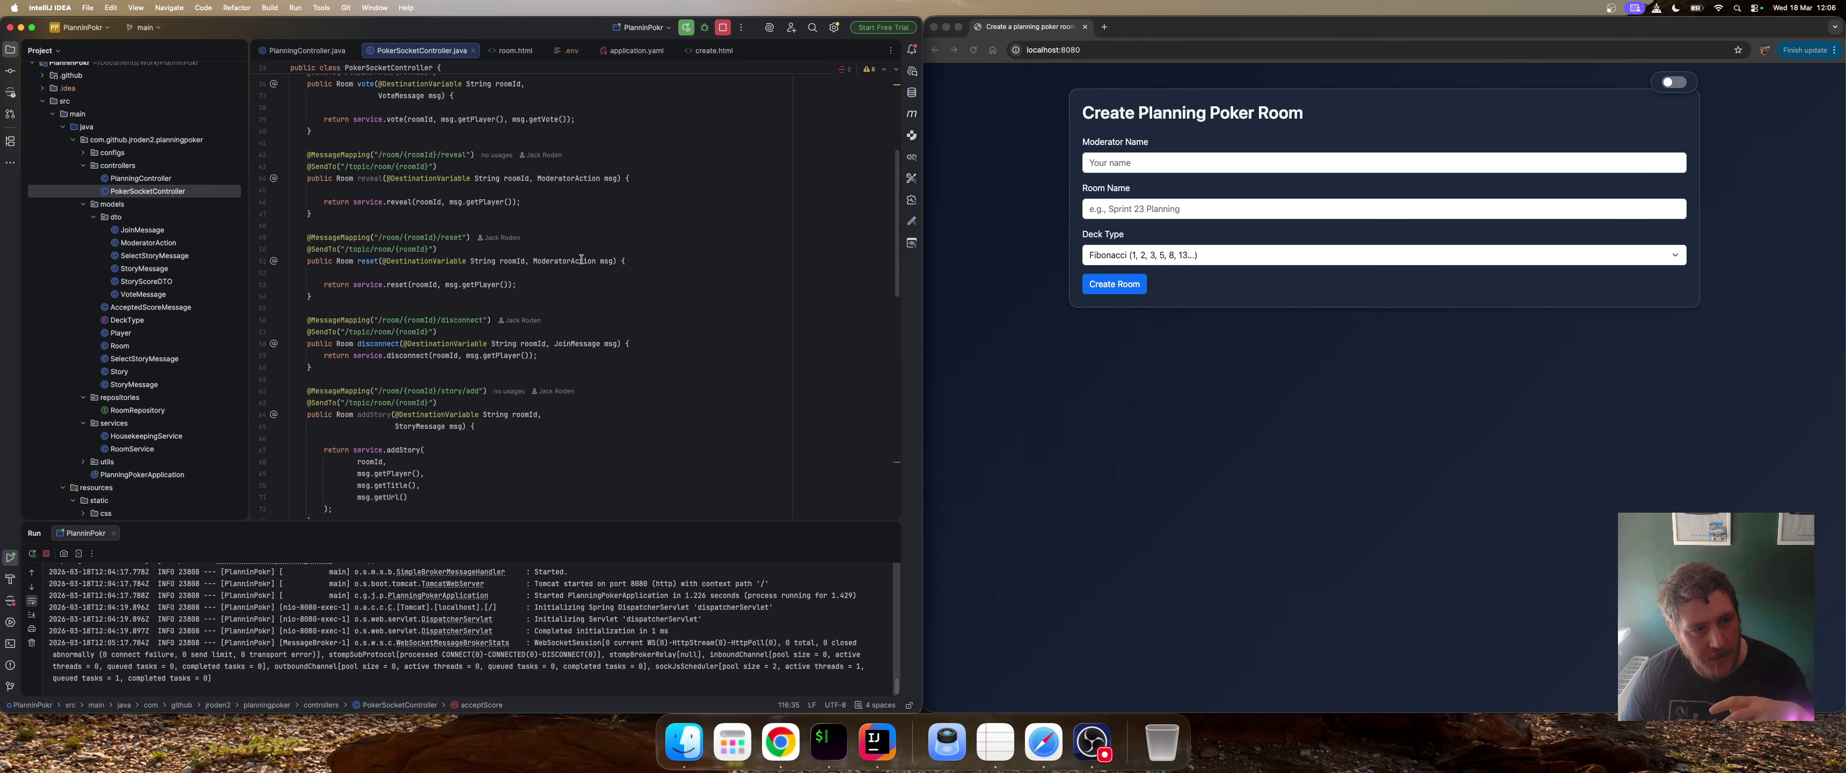
pyautogui.moveTo(581, 259)
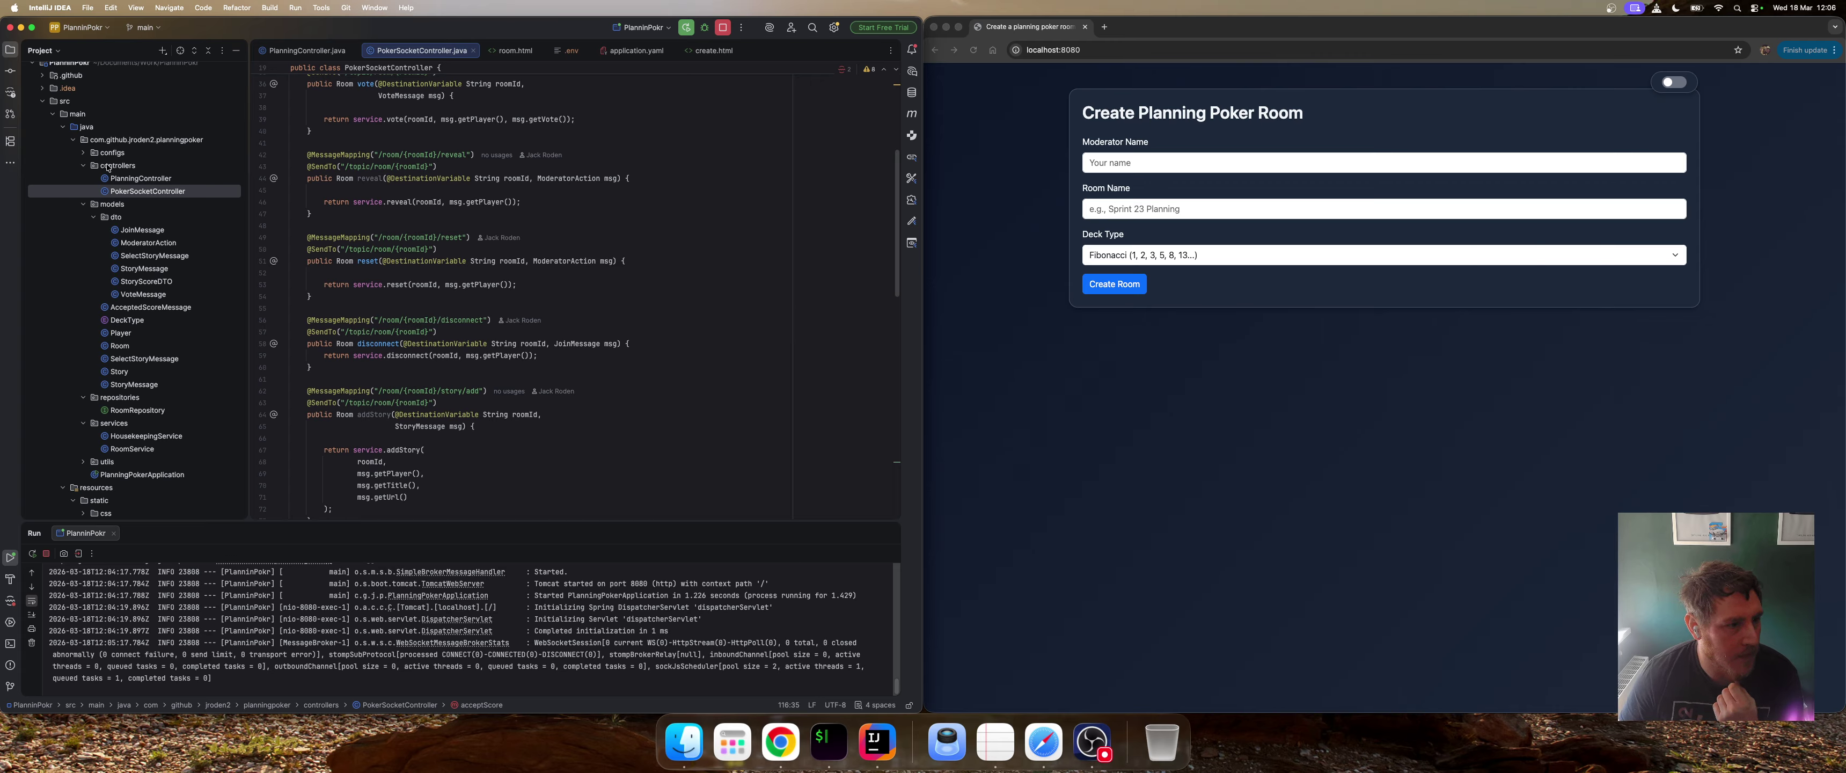
# Open the WebSocketConfig class in the configs package and the ModeratorAction class in the dto package for review
pyautogui.click(83, 153)
pyautogui.doubleClick(140, 165)
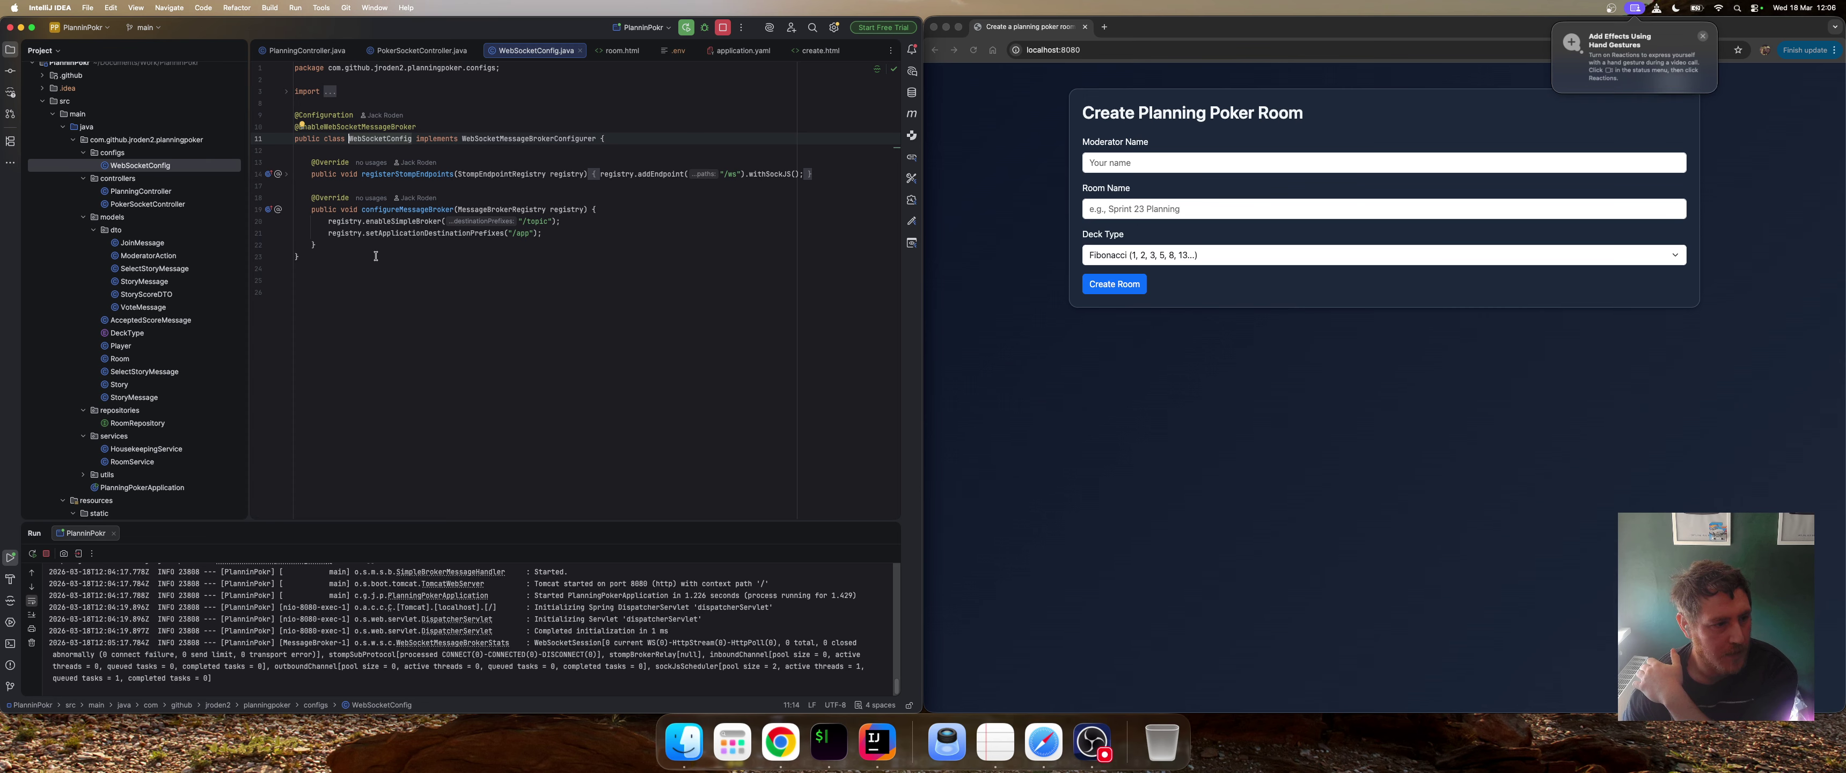
pyautogui.doubleClick(144, 256)
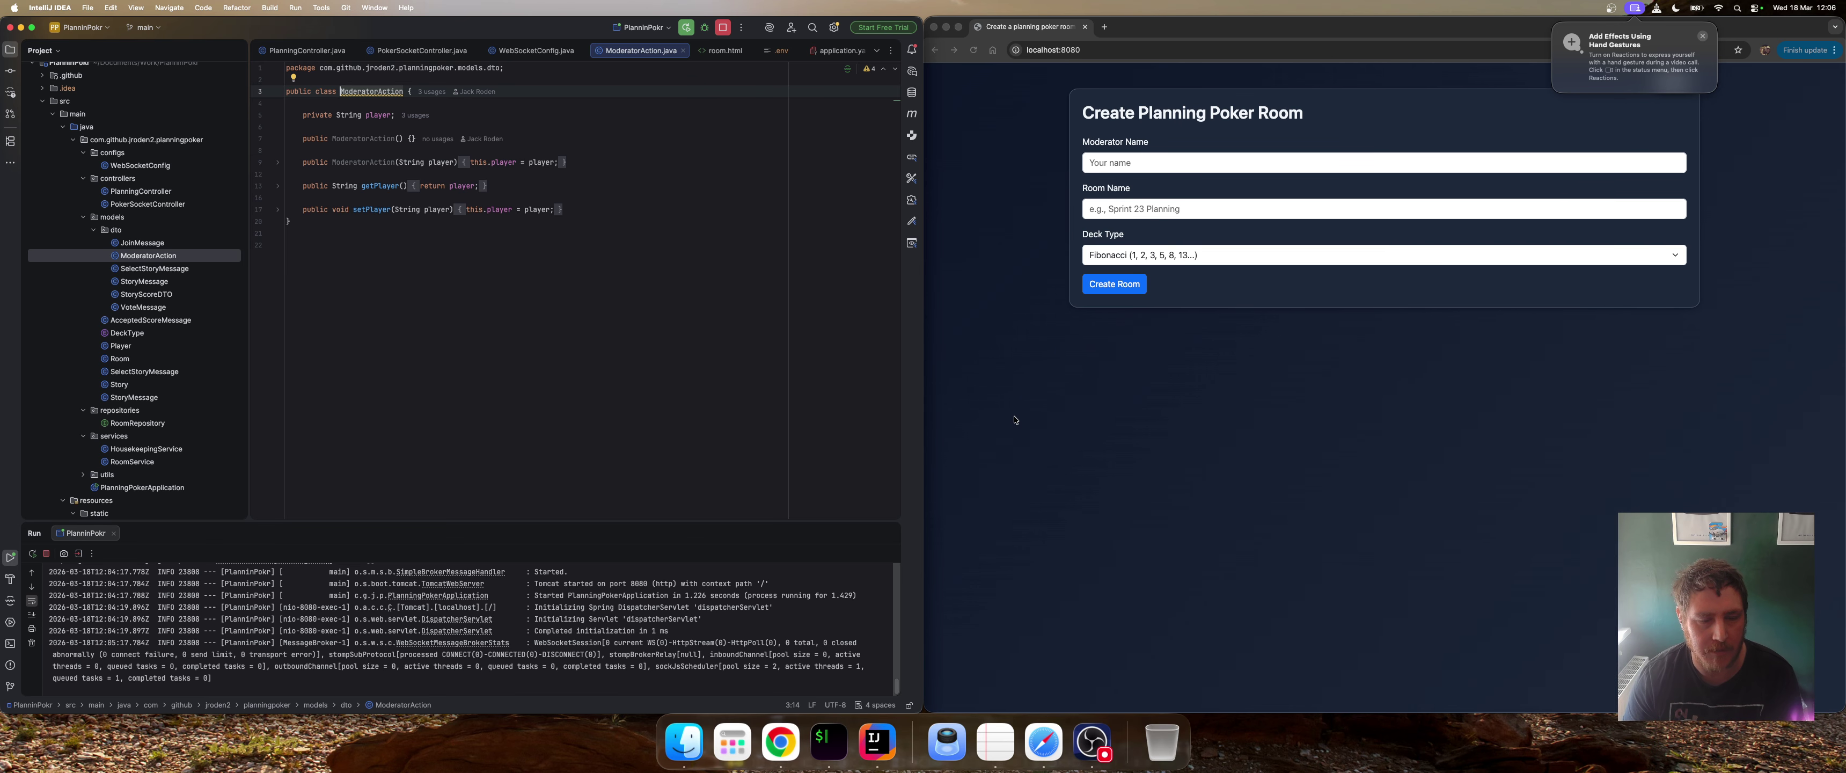
# Open two Safari windows and offset the second one below the first so both can be reached
pyautogui.click(1000, 437)
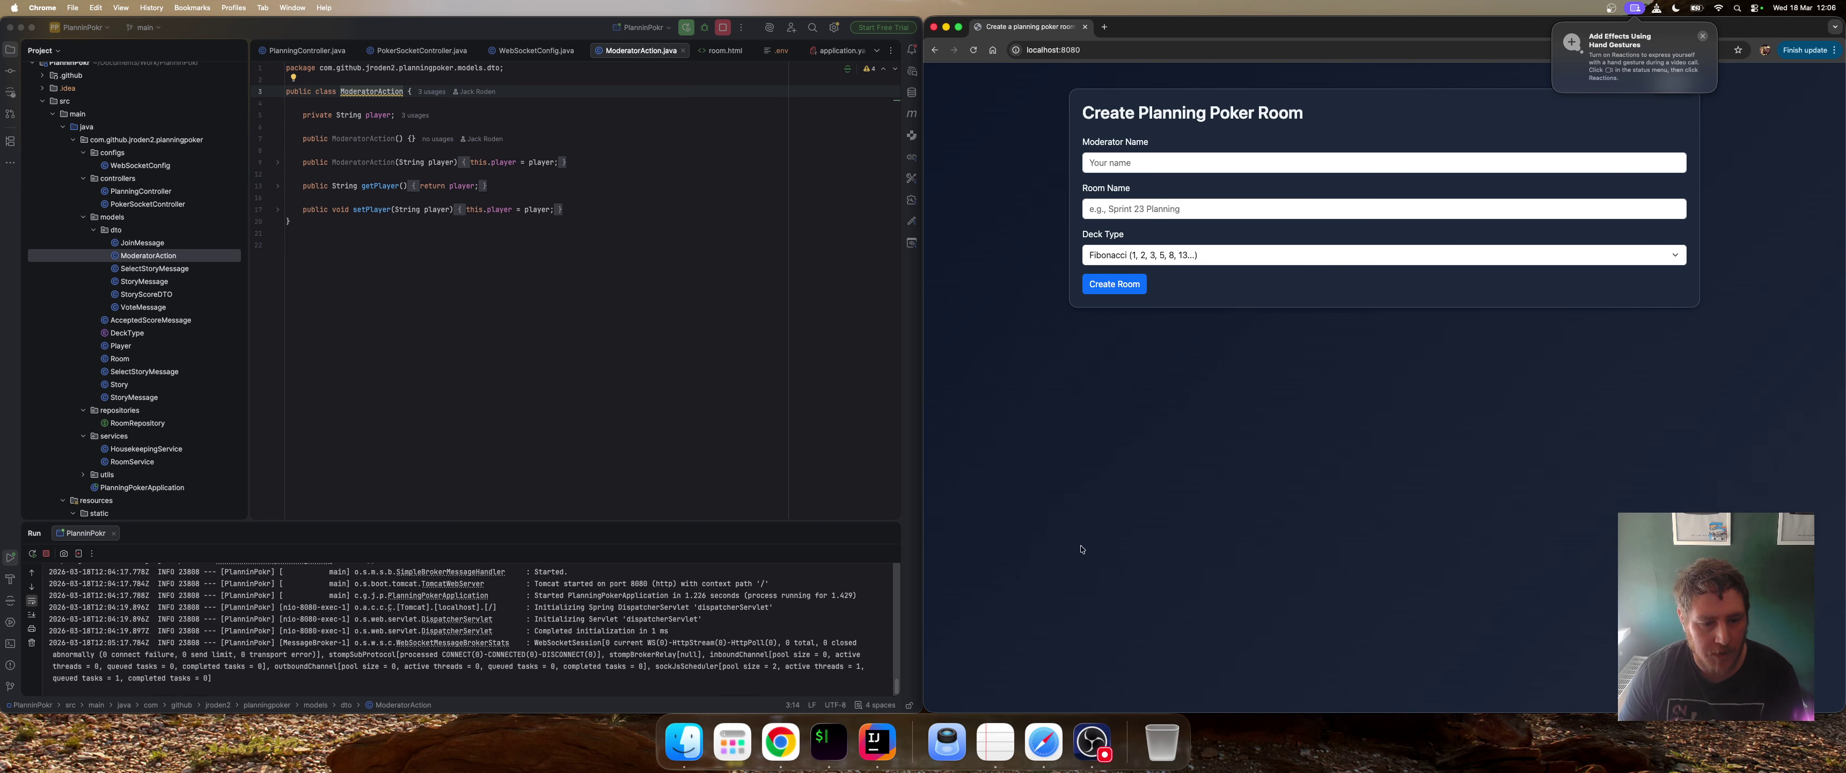
pyautogui.click(1043, 742)
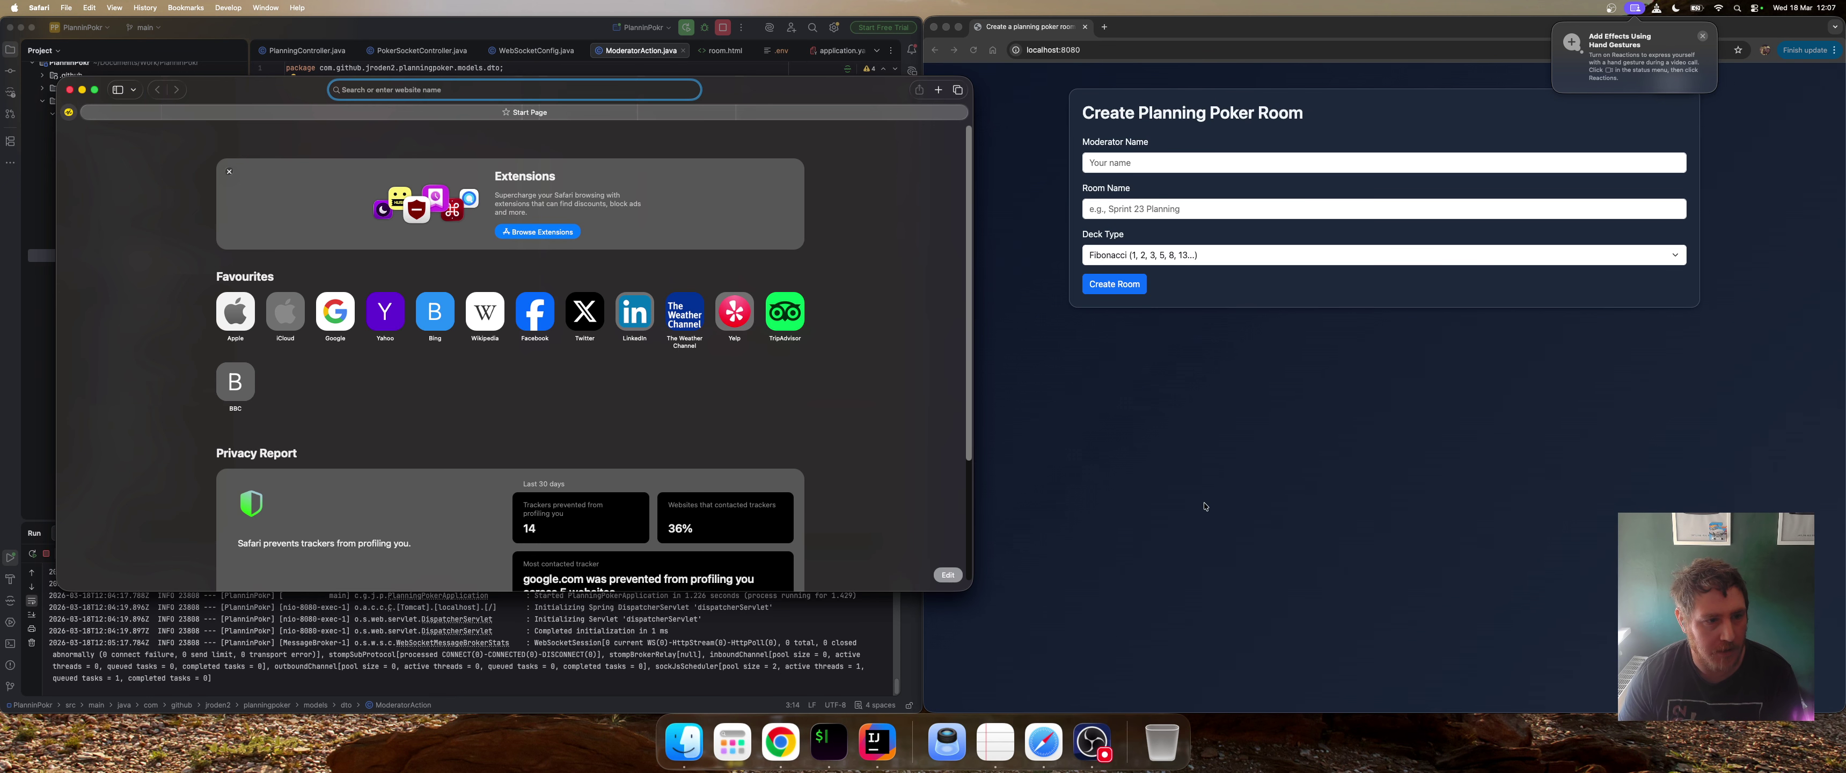
pyautogui.rightClick(1043, 743)
pyautogui.click(1074, 617)
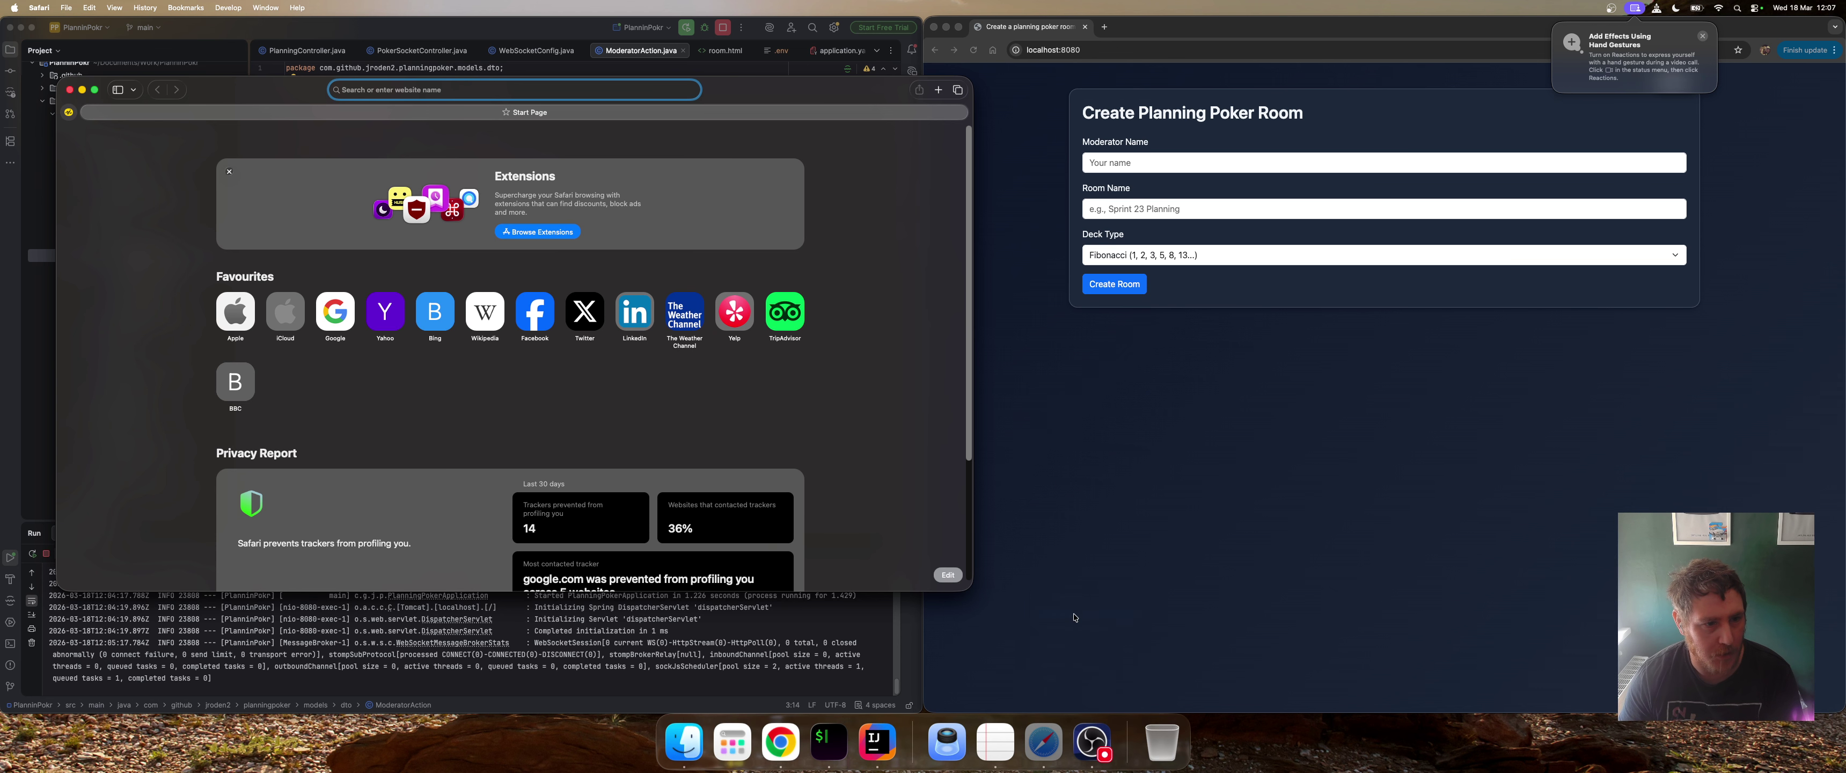
pyautogui.moveTo(790, 118); pyautogui.dragTo(734, 216)
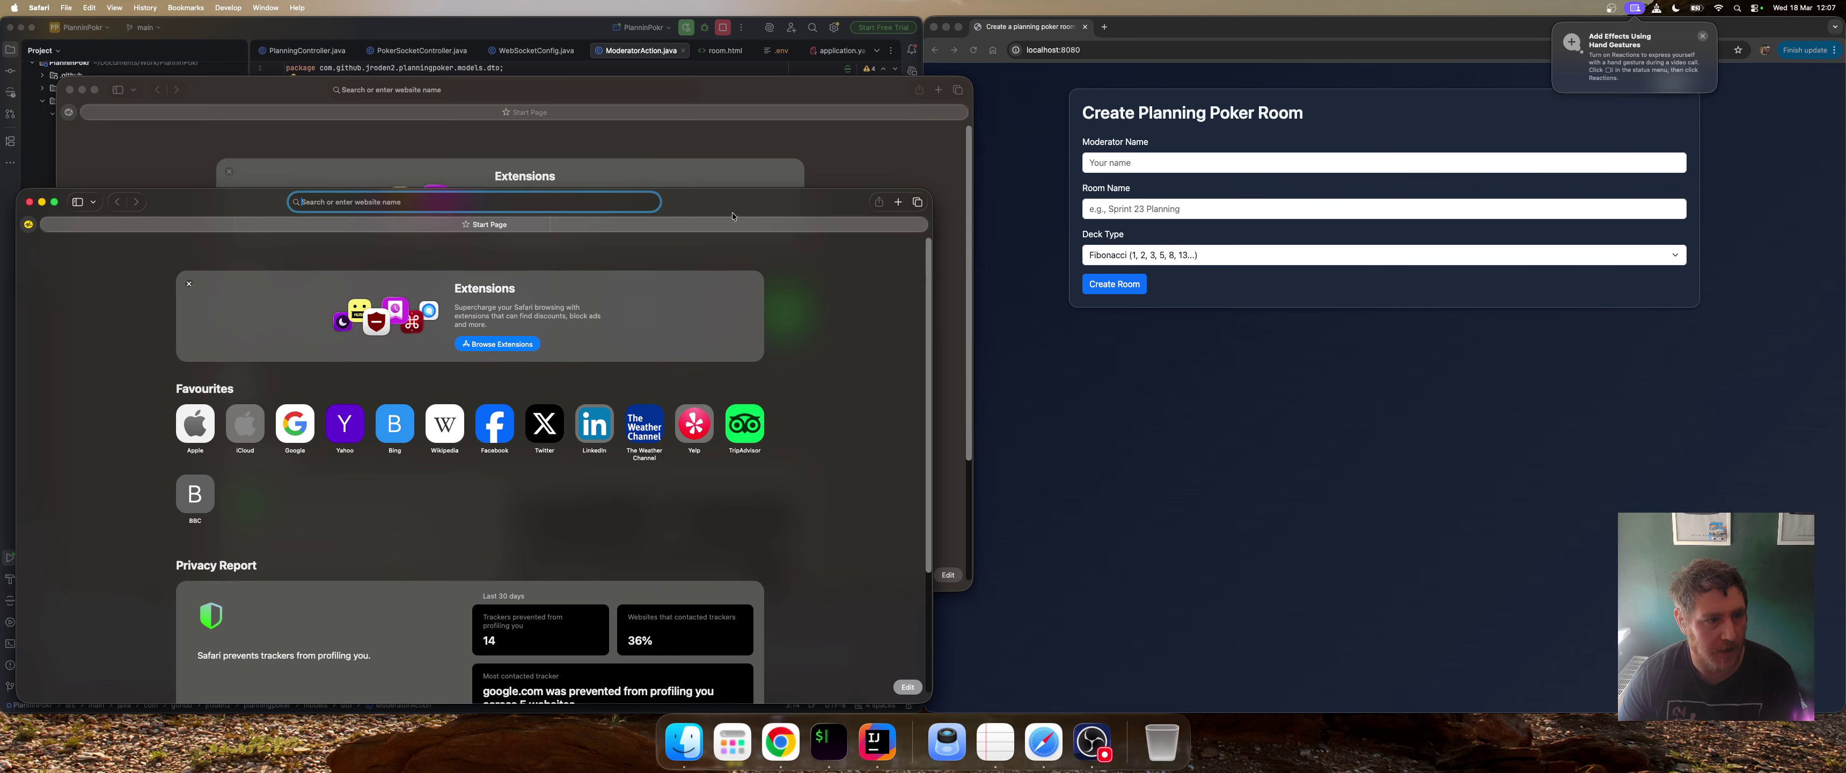
# In Chrome, create a planning poker room named Sprint 21 with the moderator's name and the Fibonacci deck
pyautogui.click(1351, 377)
pyautogui.click(1201, 165)
pyautogui.click(1165, 190)
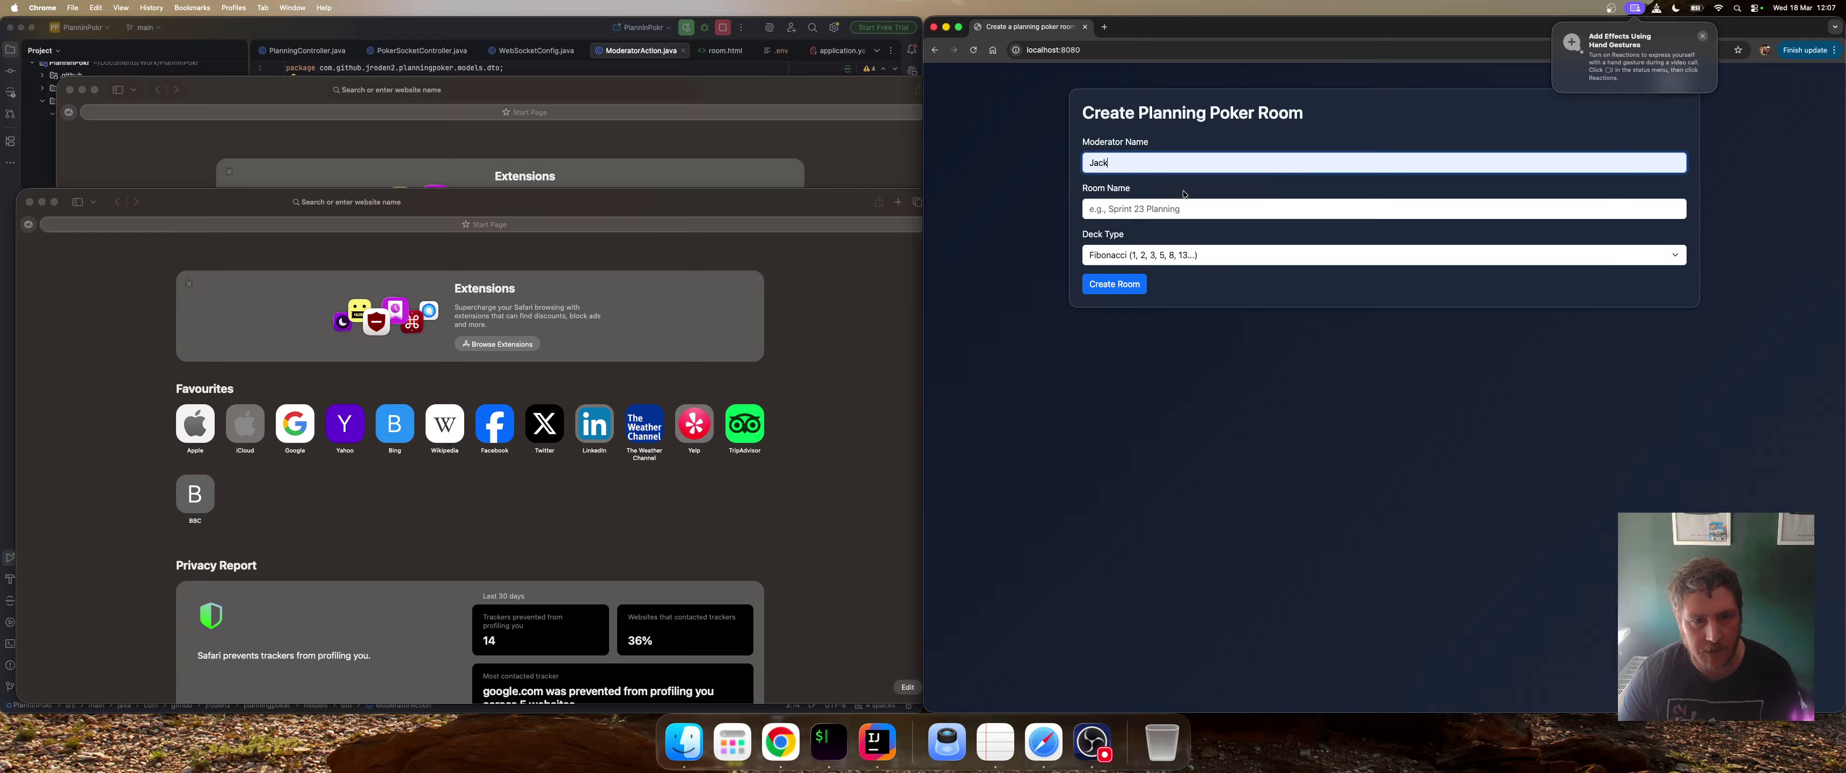
pyautogui.click(1154, 206)
pyautogui.click(1156, 236)
pyautogui.click(1168, 255)
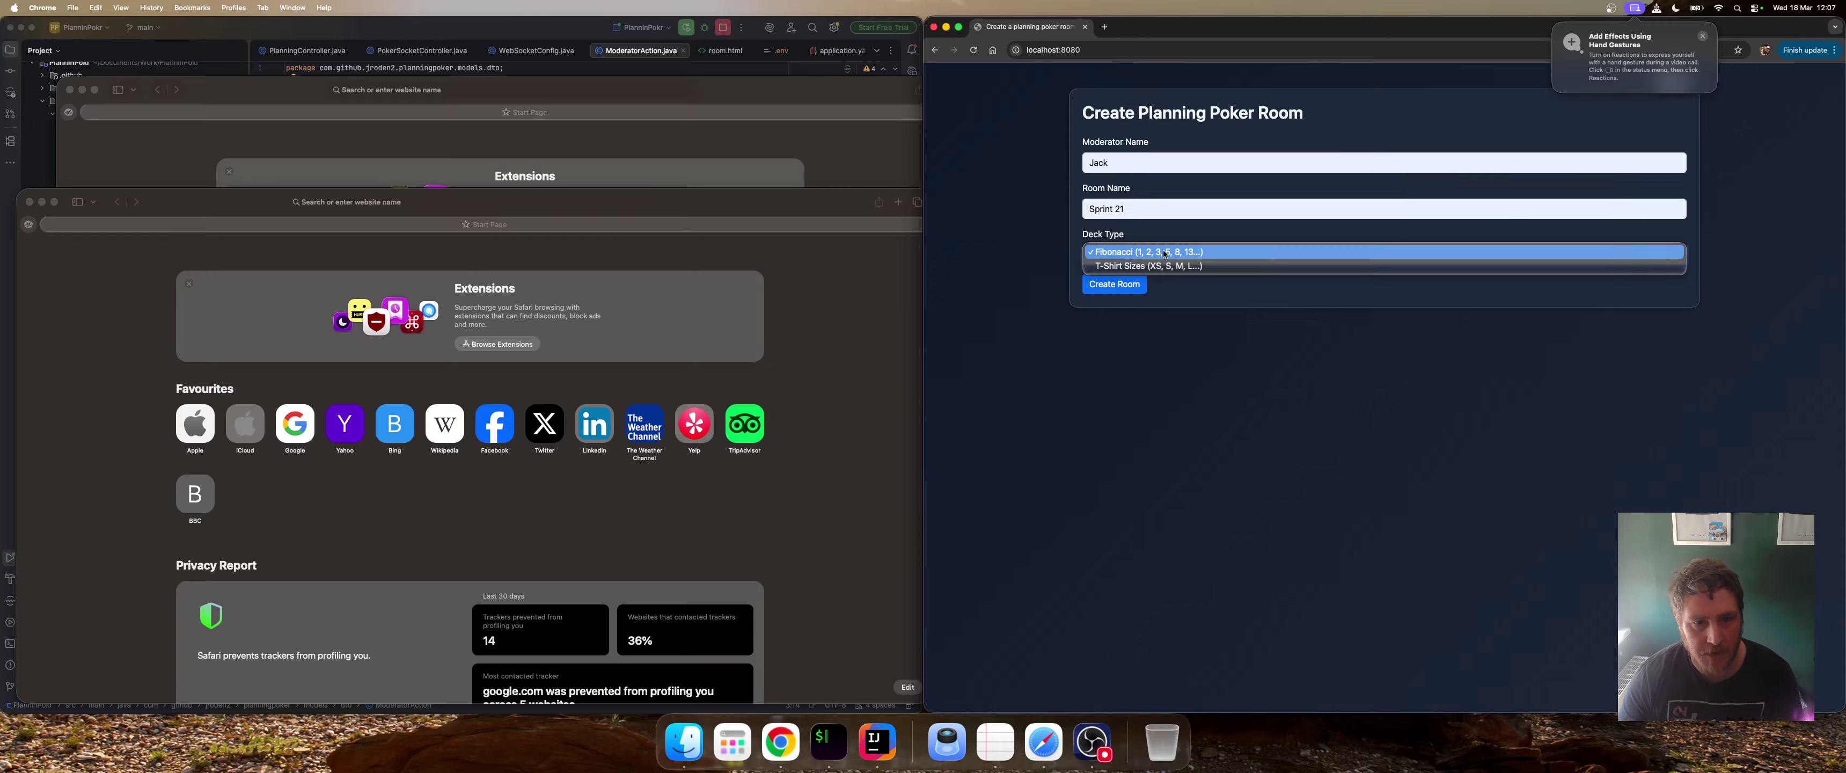
pyautogui.click(1161, 308)
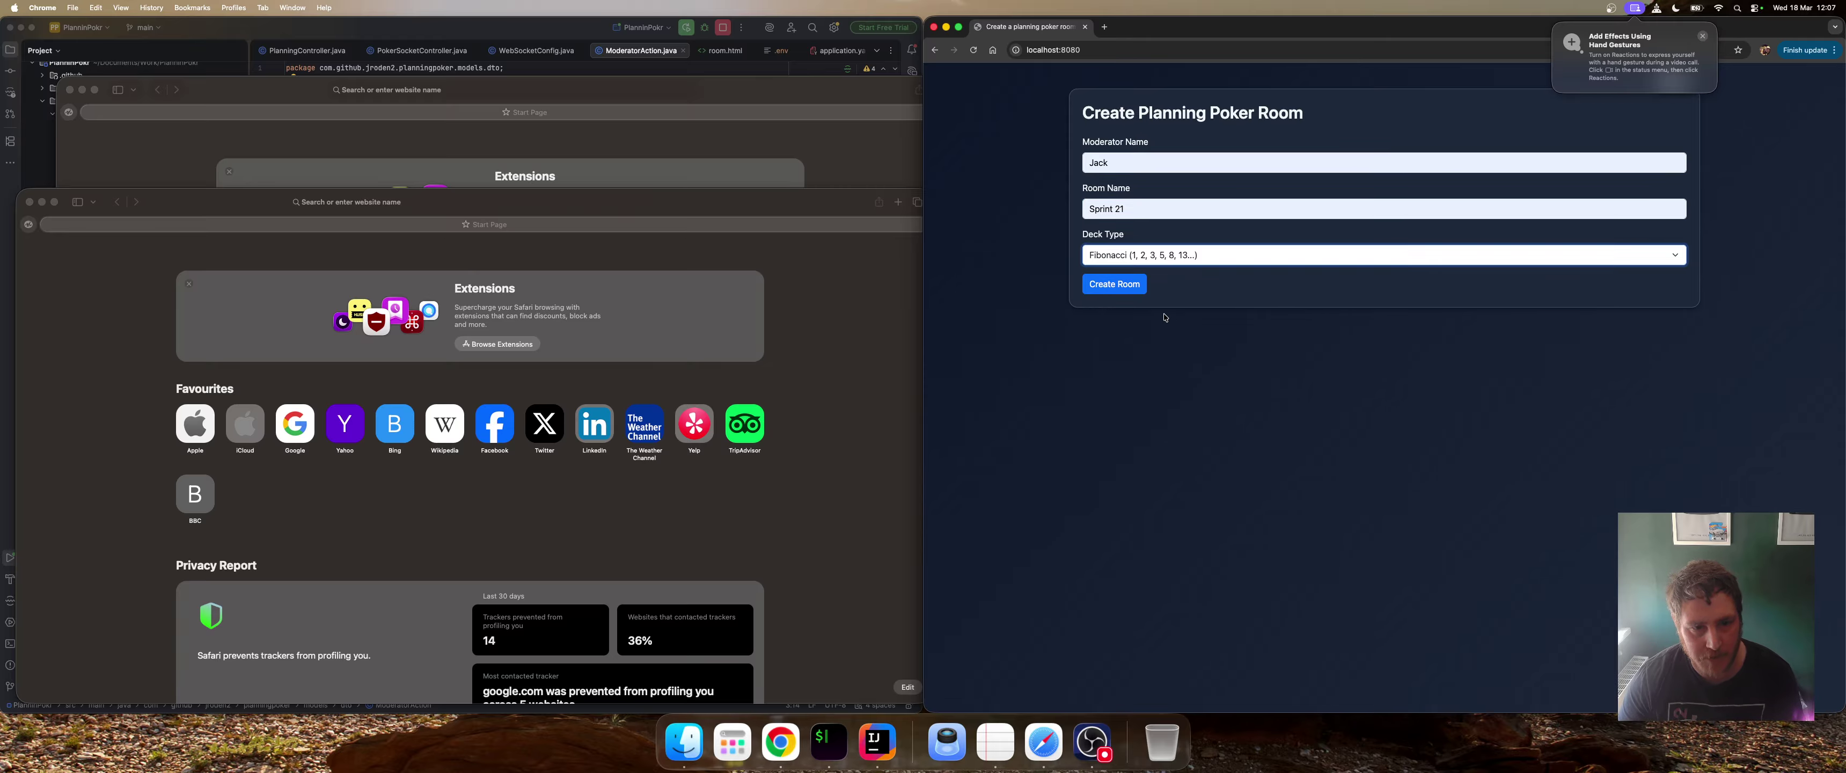
pyautogui.click(1121, 284)
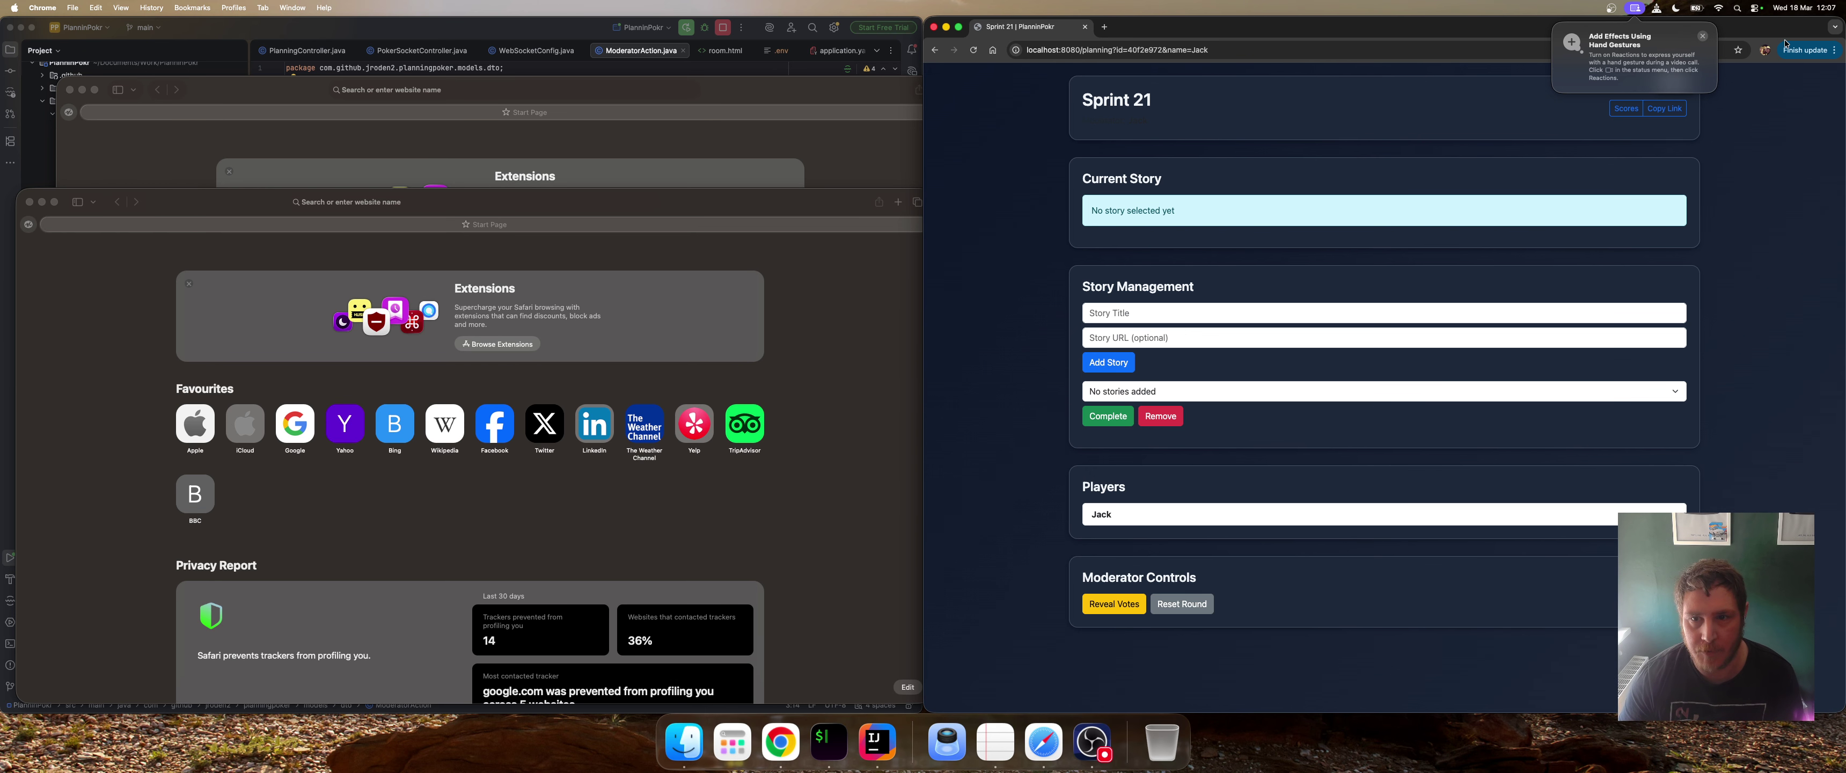
# Dismiss the desktop notification and try the room's light theme before returning to the dark one
pyautogui.click(1703, 37)
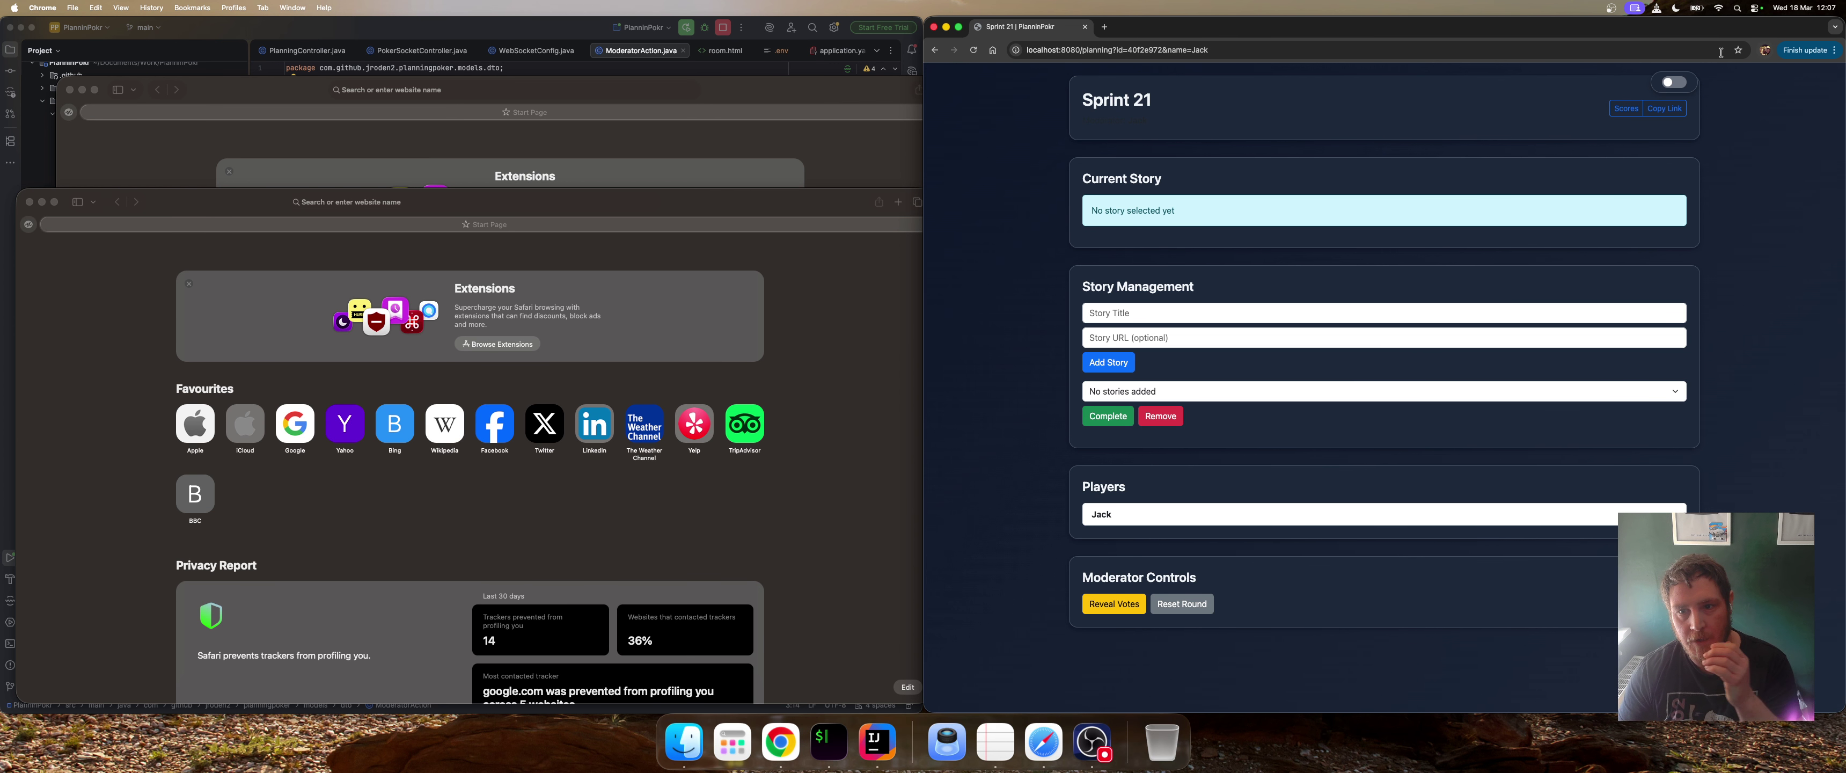
pyautogui.click(1678, 83)
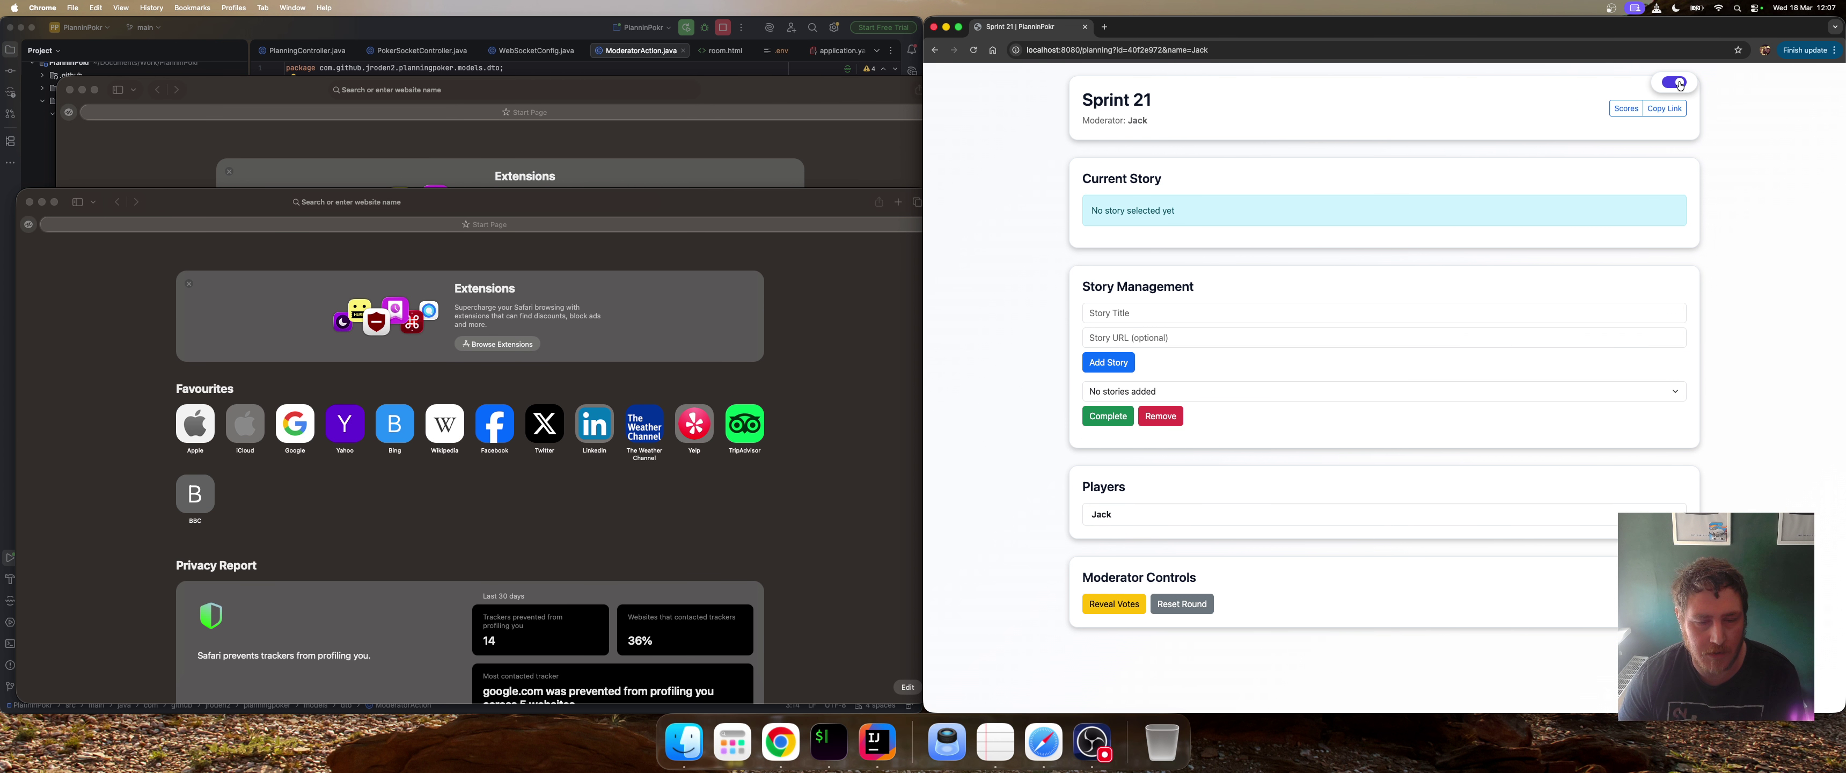
pyautogui.click(1681, 84)
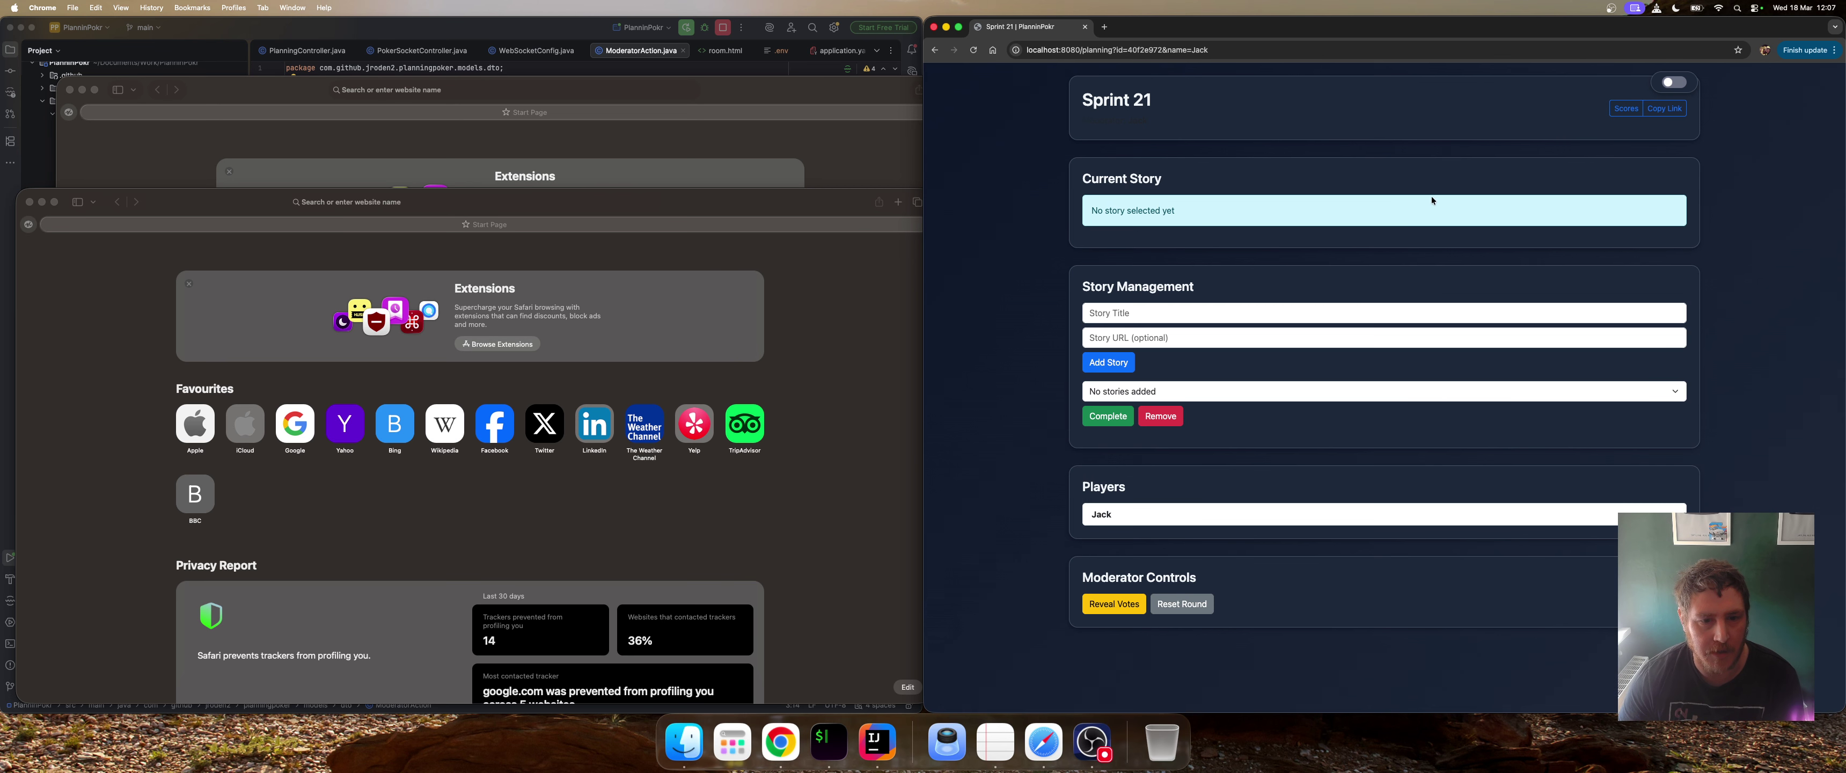
pyautogui.click(1216, 311)
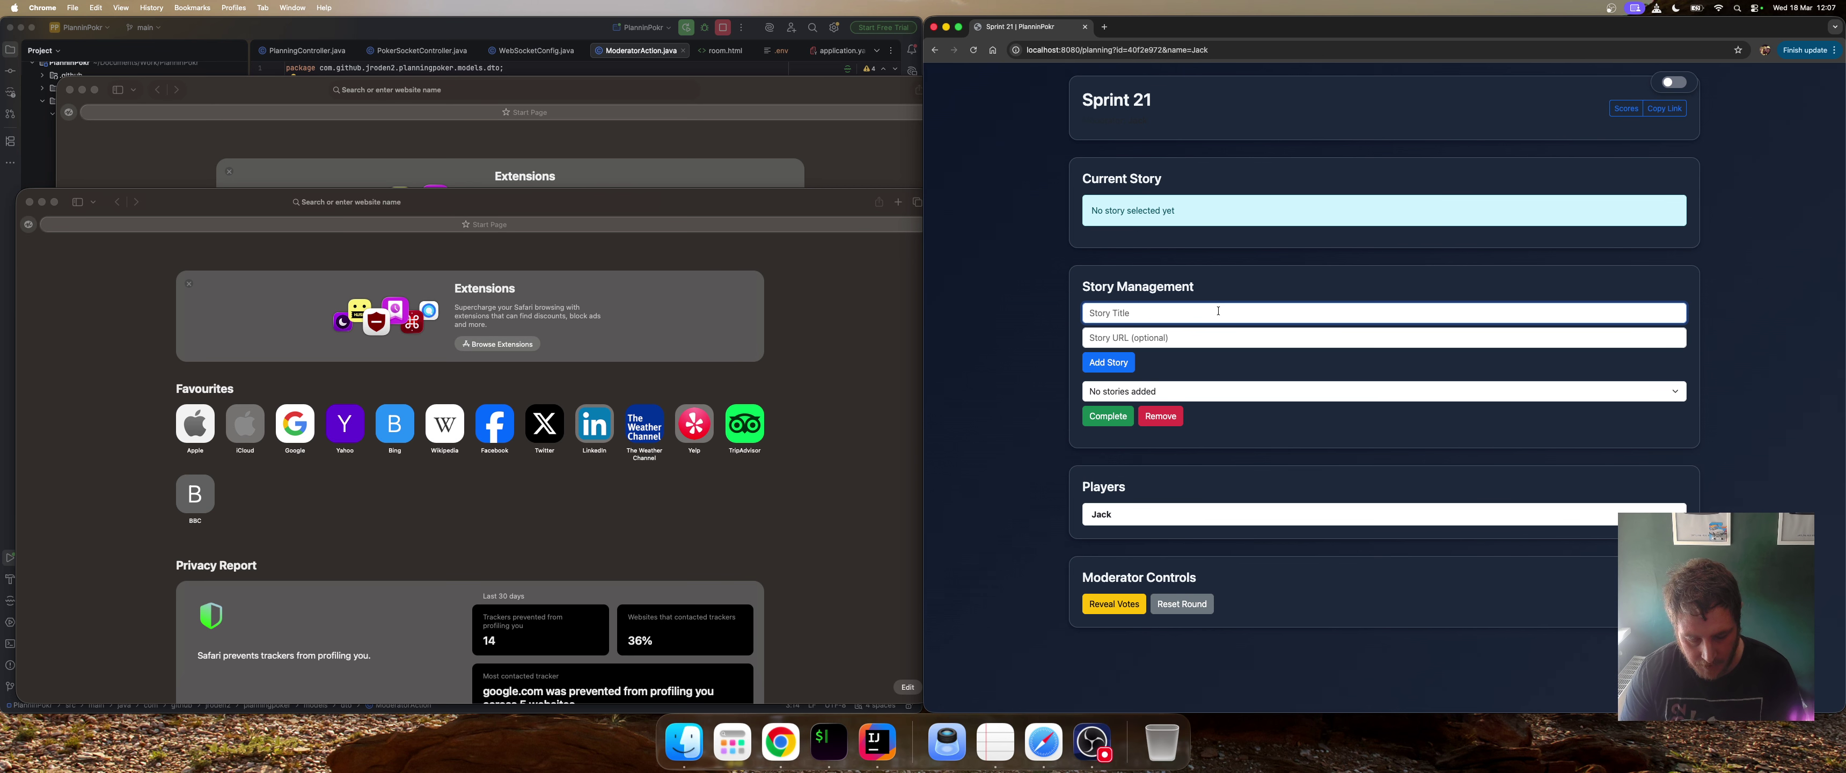
pyautogui.write('STR-')
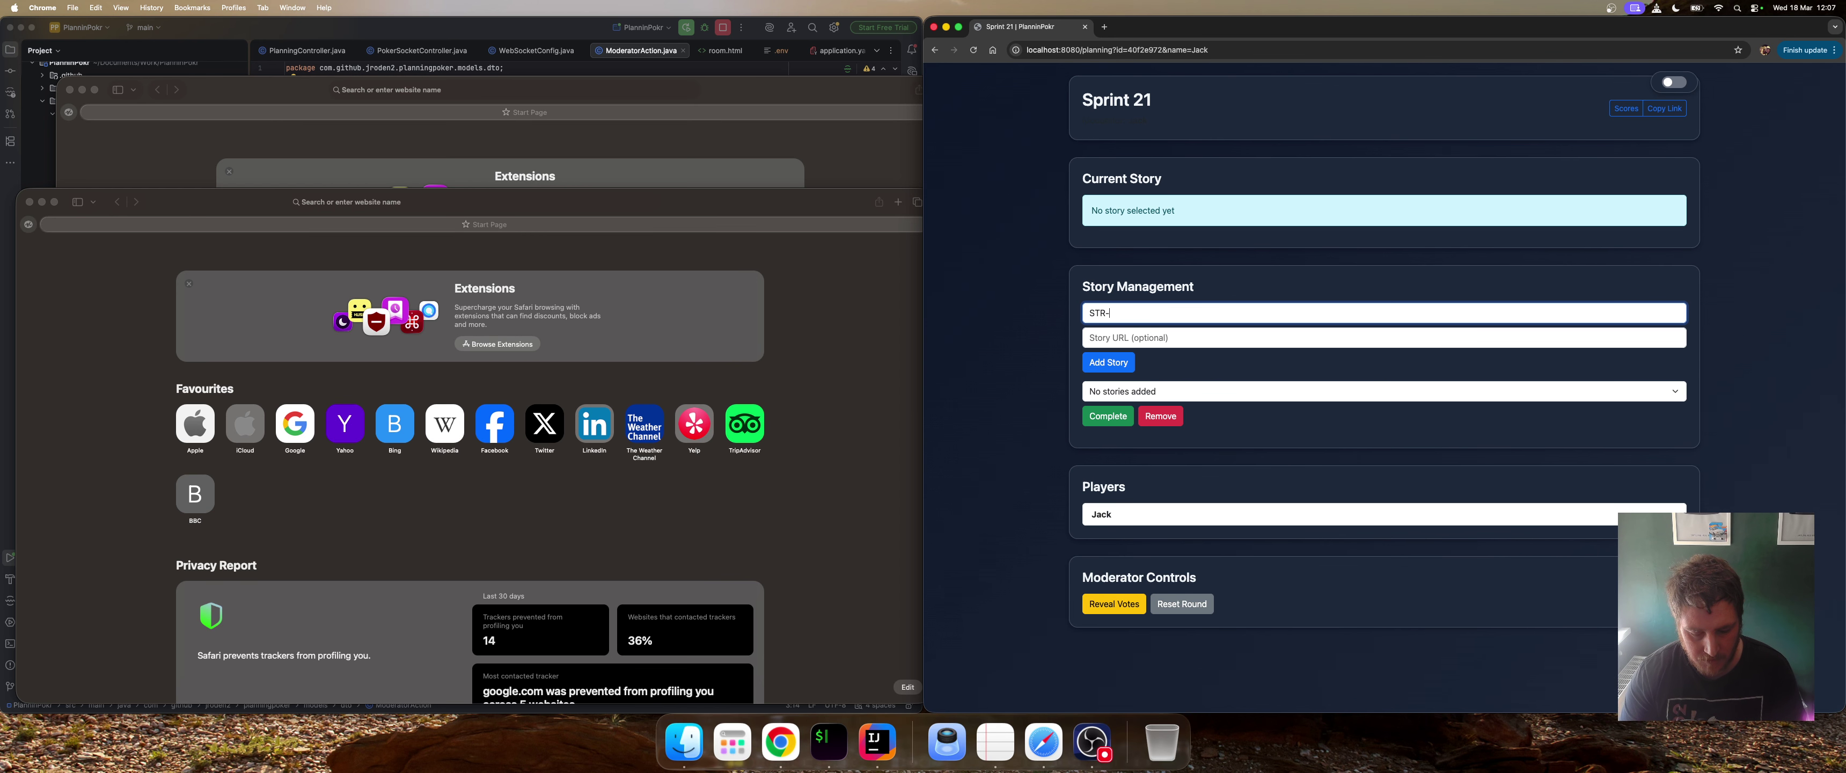
pyautogui.write('123')
pyautogui.press('Tab')
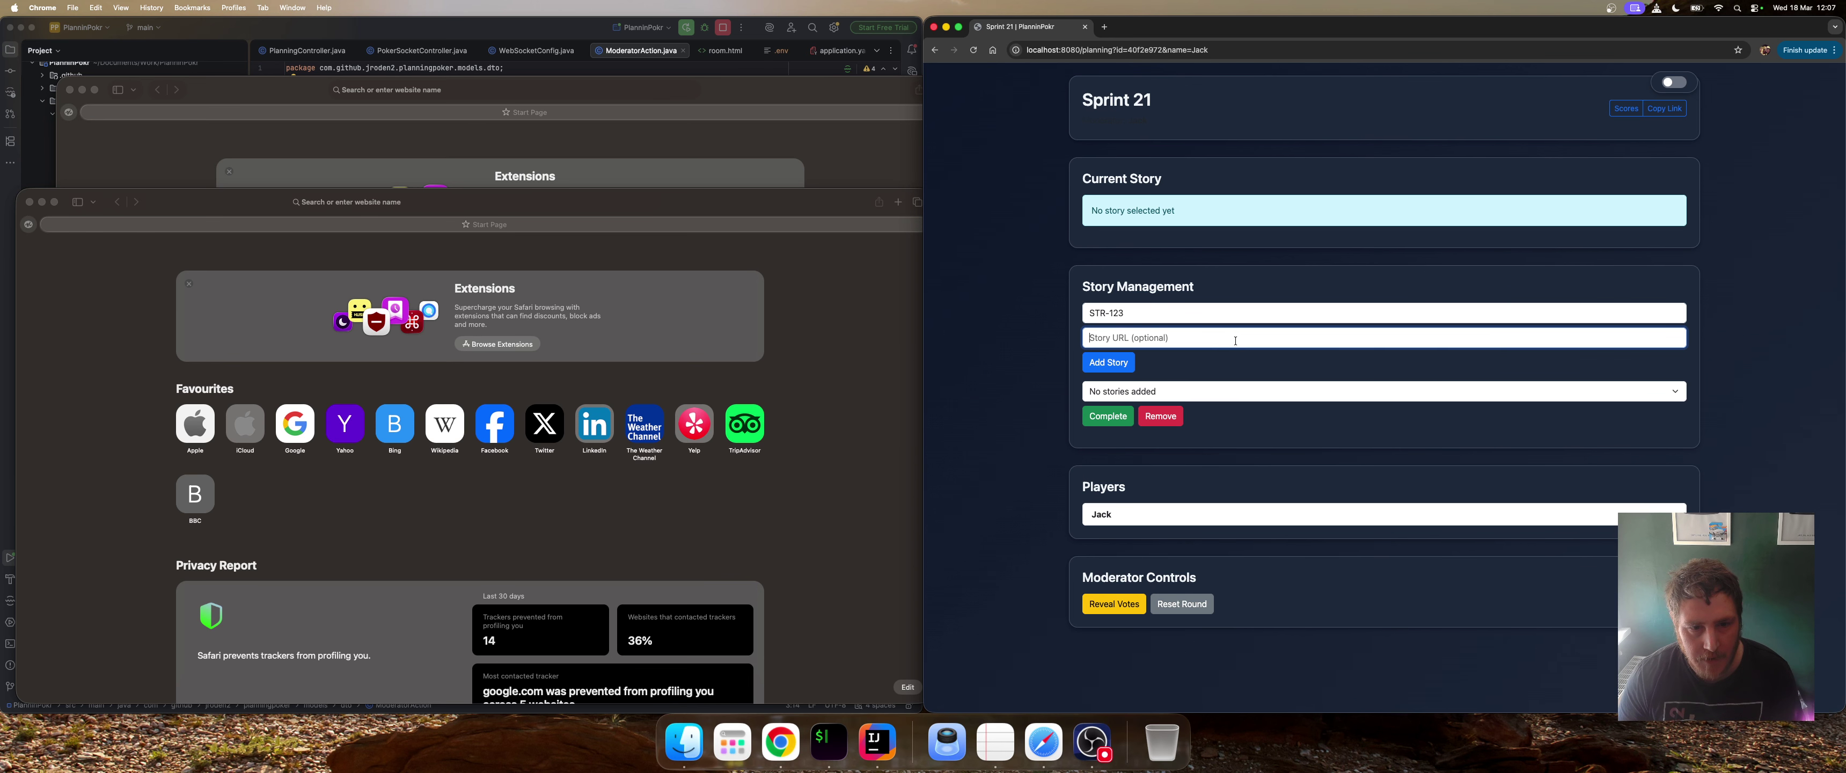
pyautogui.write('https')
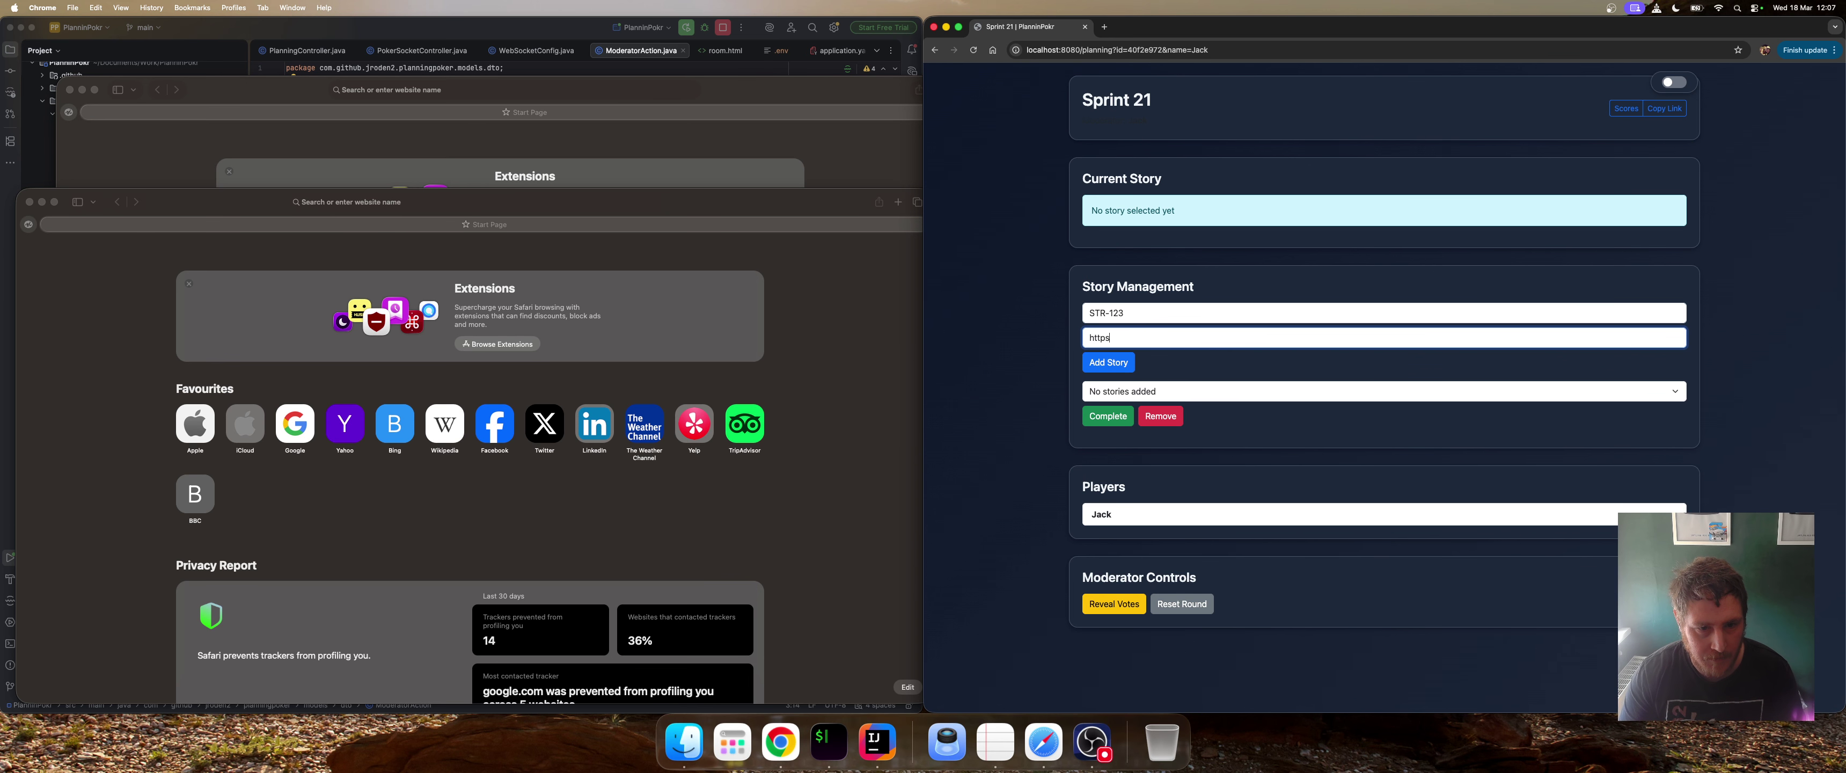
pyautogui.write('://google.com')
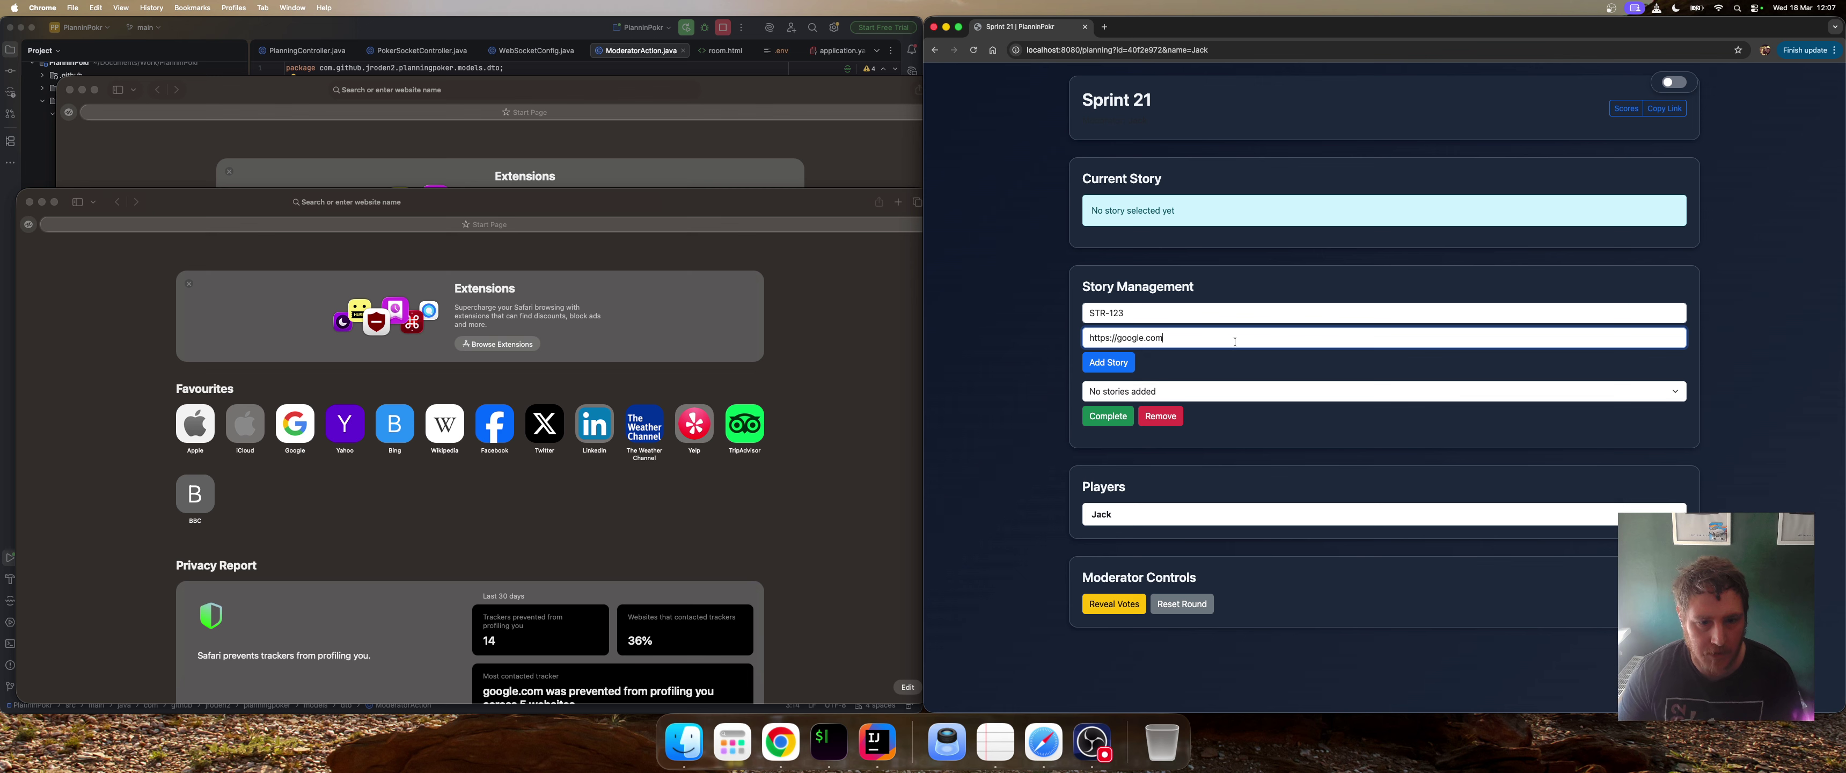
pyautogui.click(1118, 368)
pyautogui.click(1133, 325)
pyautogui.write('STR-124')
pyautogui.press('Tab')
pyautogui.write('https://facebook.com')
pyautogui.press('Return')
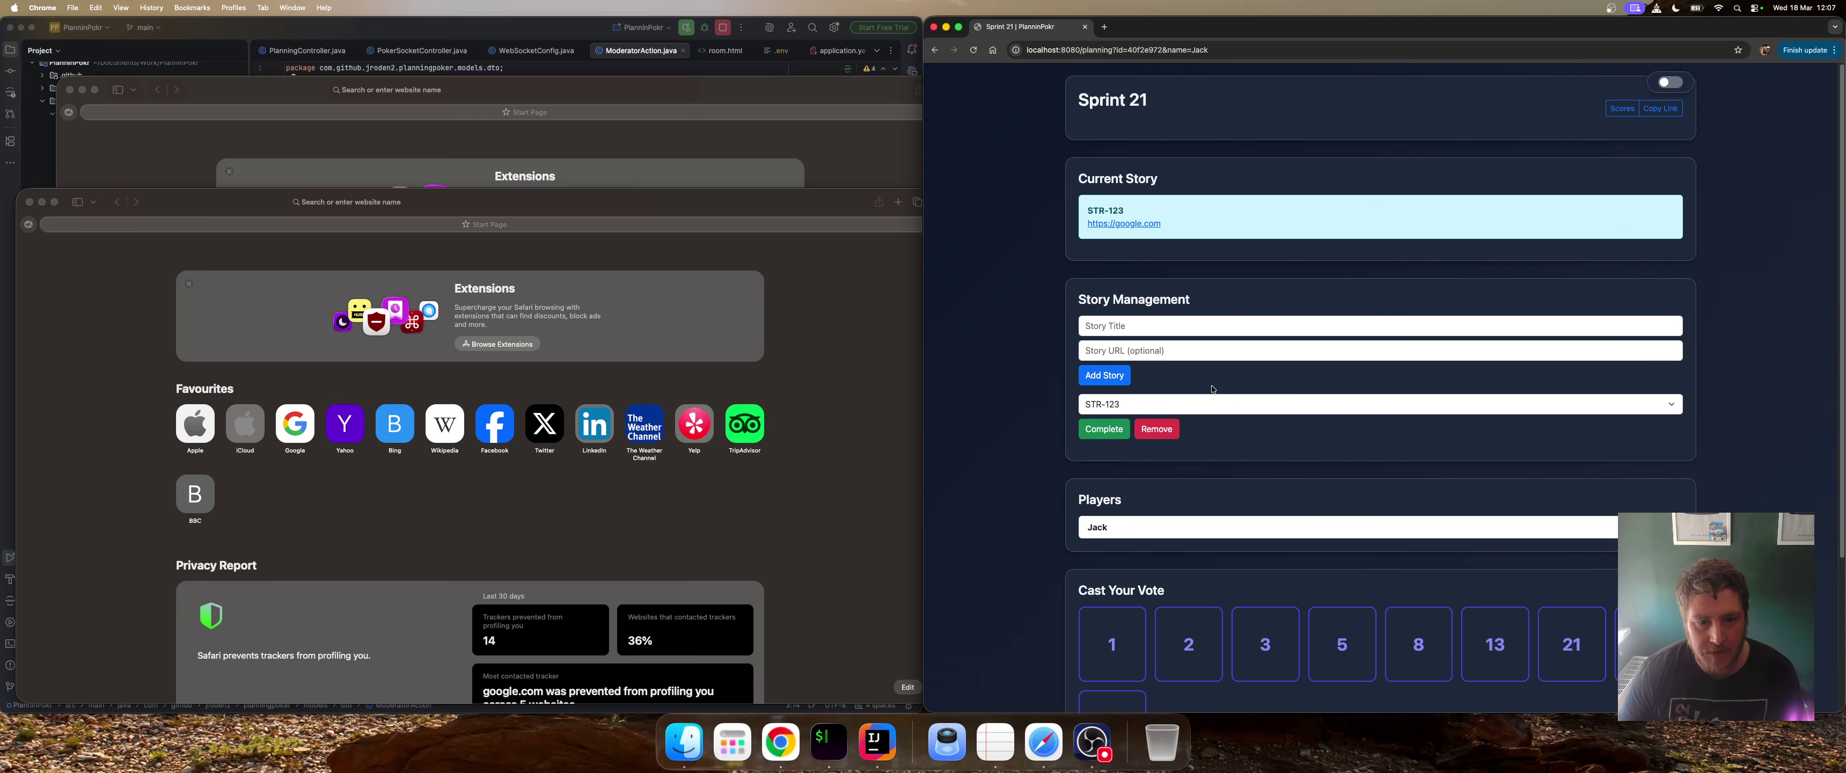
# Check the available stories, keep STR-123 as the selected one, and copy the room's invitation link
pyautogui.click(1239, 405)
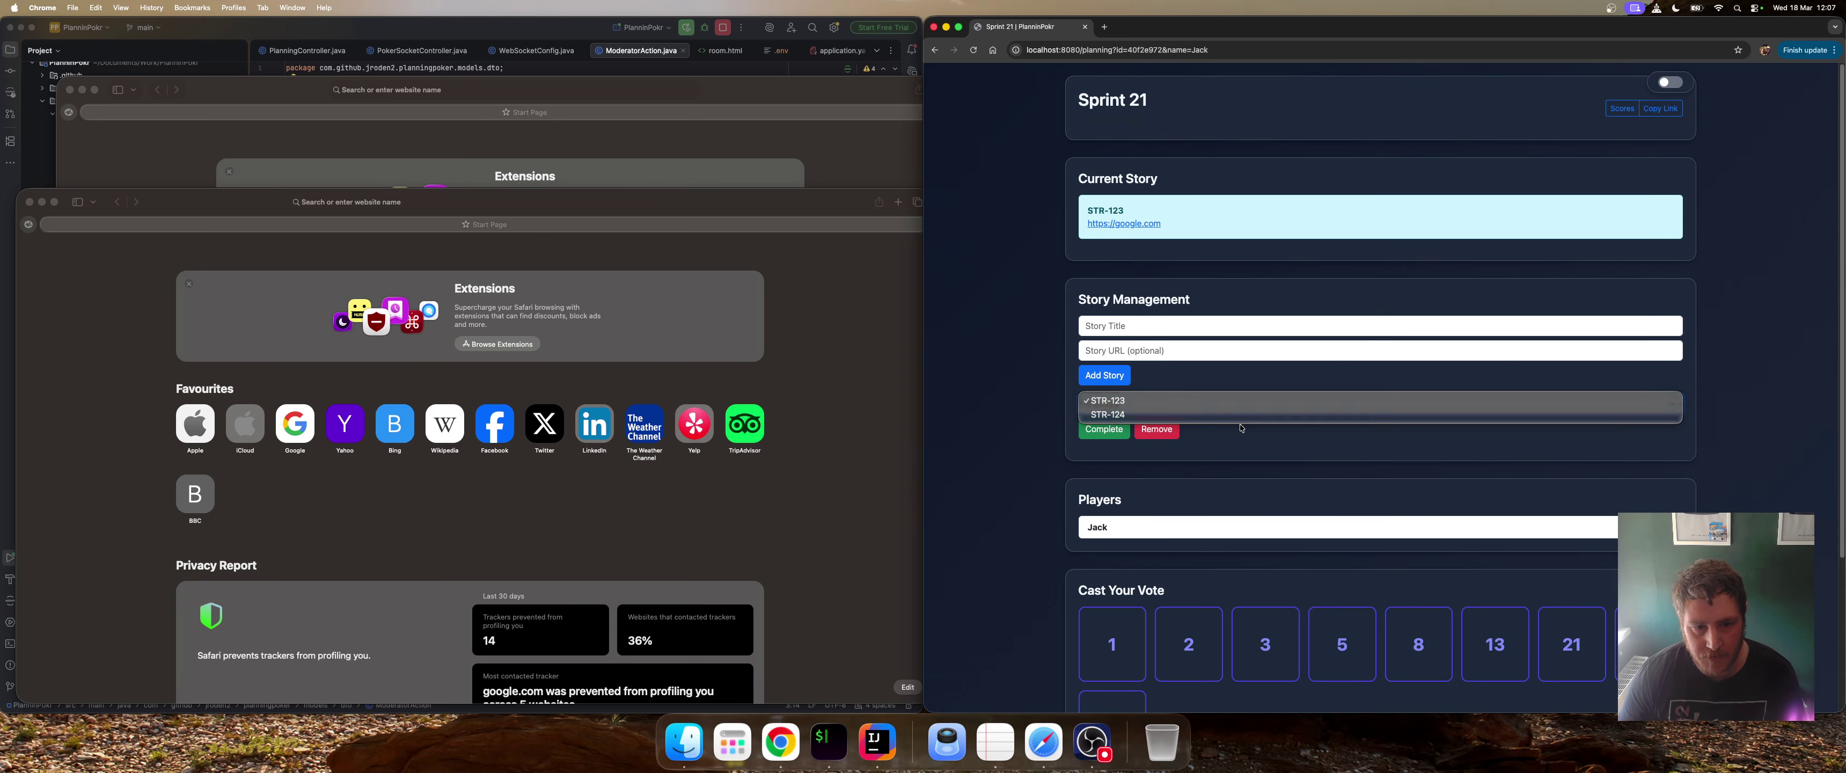
pyautogui.click(1272, 401)
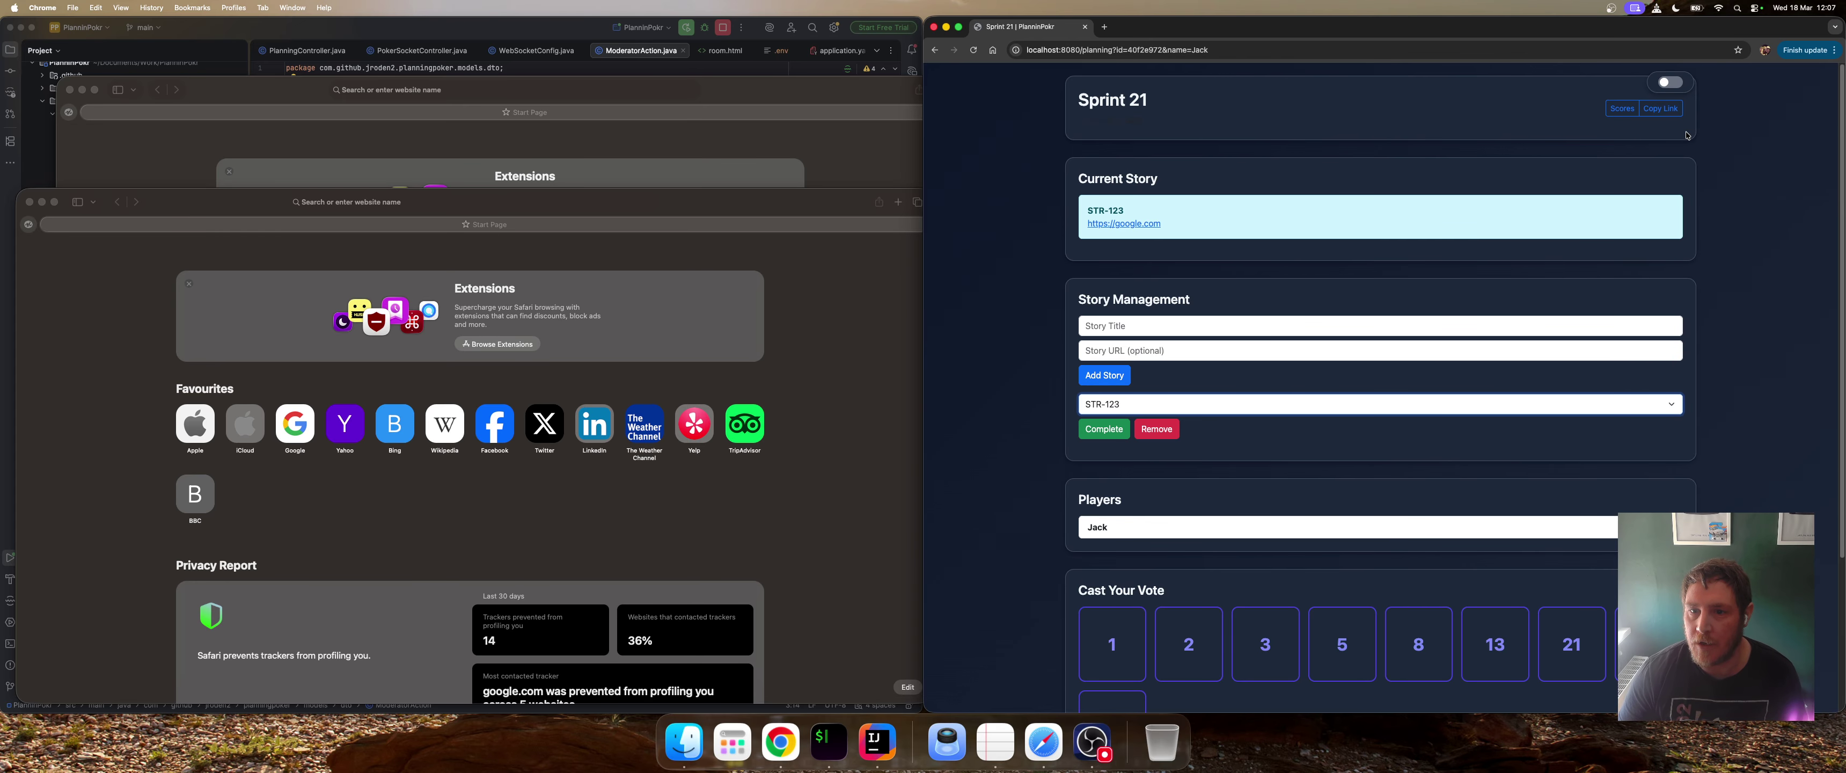
pyautogui.click(1660, 114)
pyautogui.click(1660, 113)
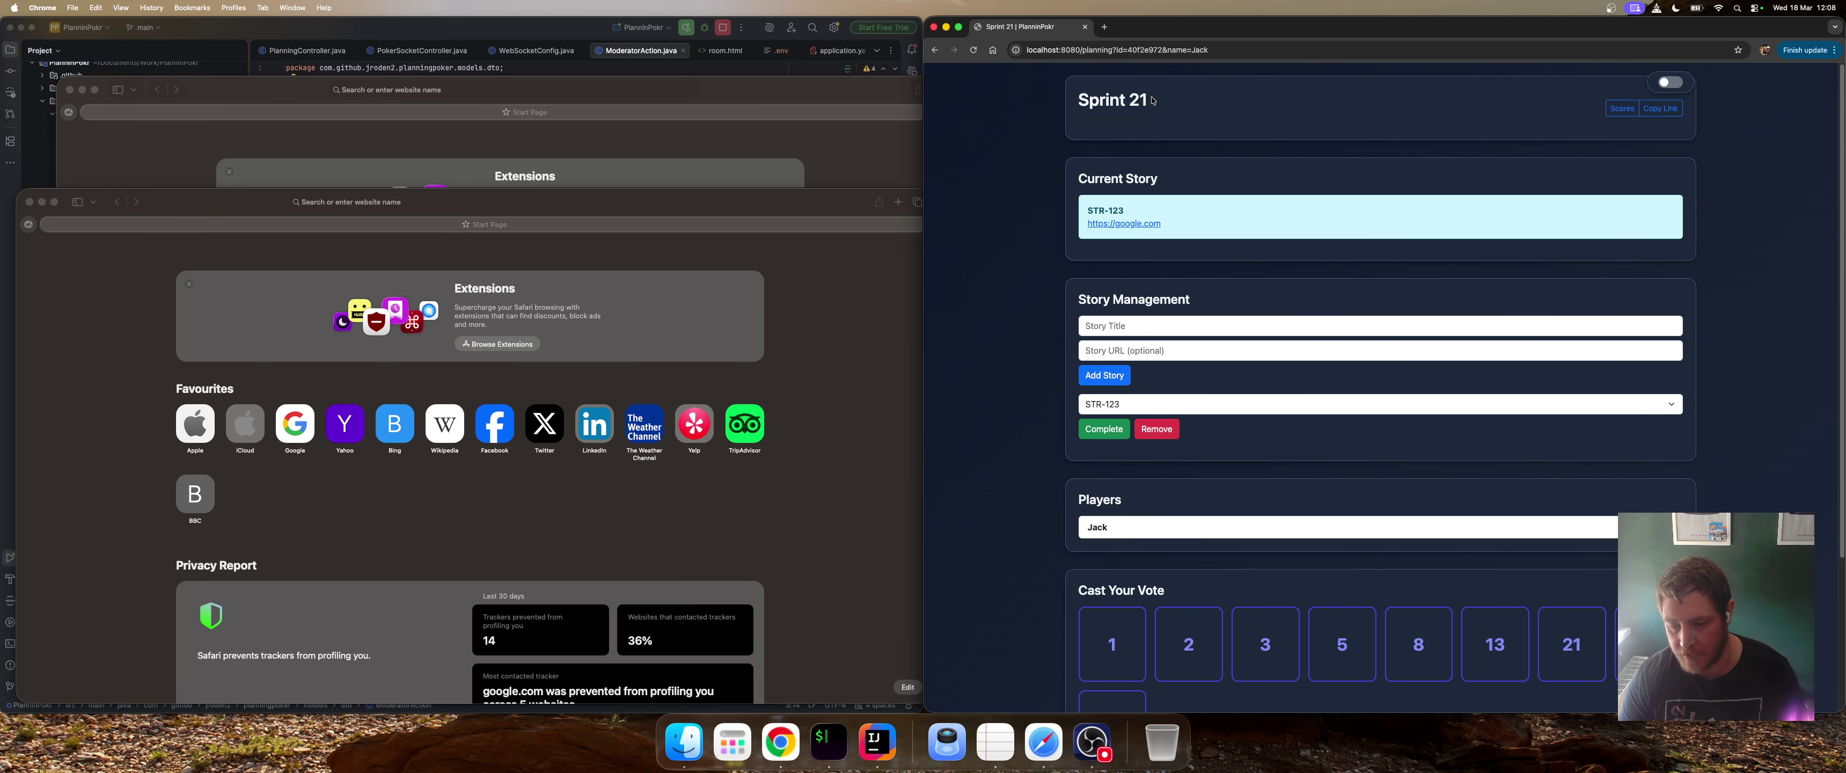
# Open the copied room link in the front Safari window and join Sprint 21 under a participant's name
pyautogui.click(546, 254)
pyautogui.click(561, 202)
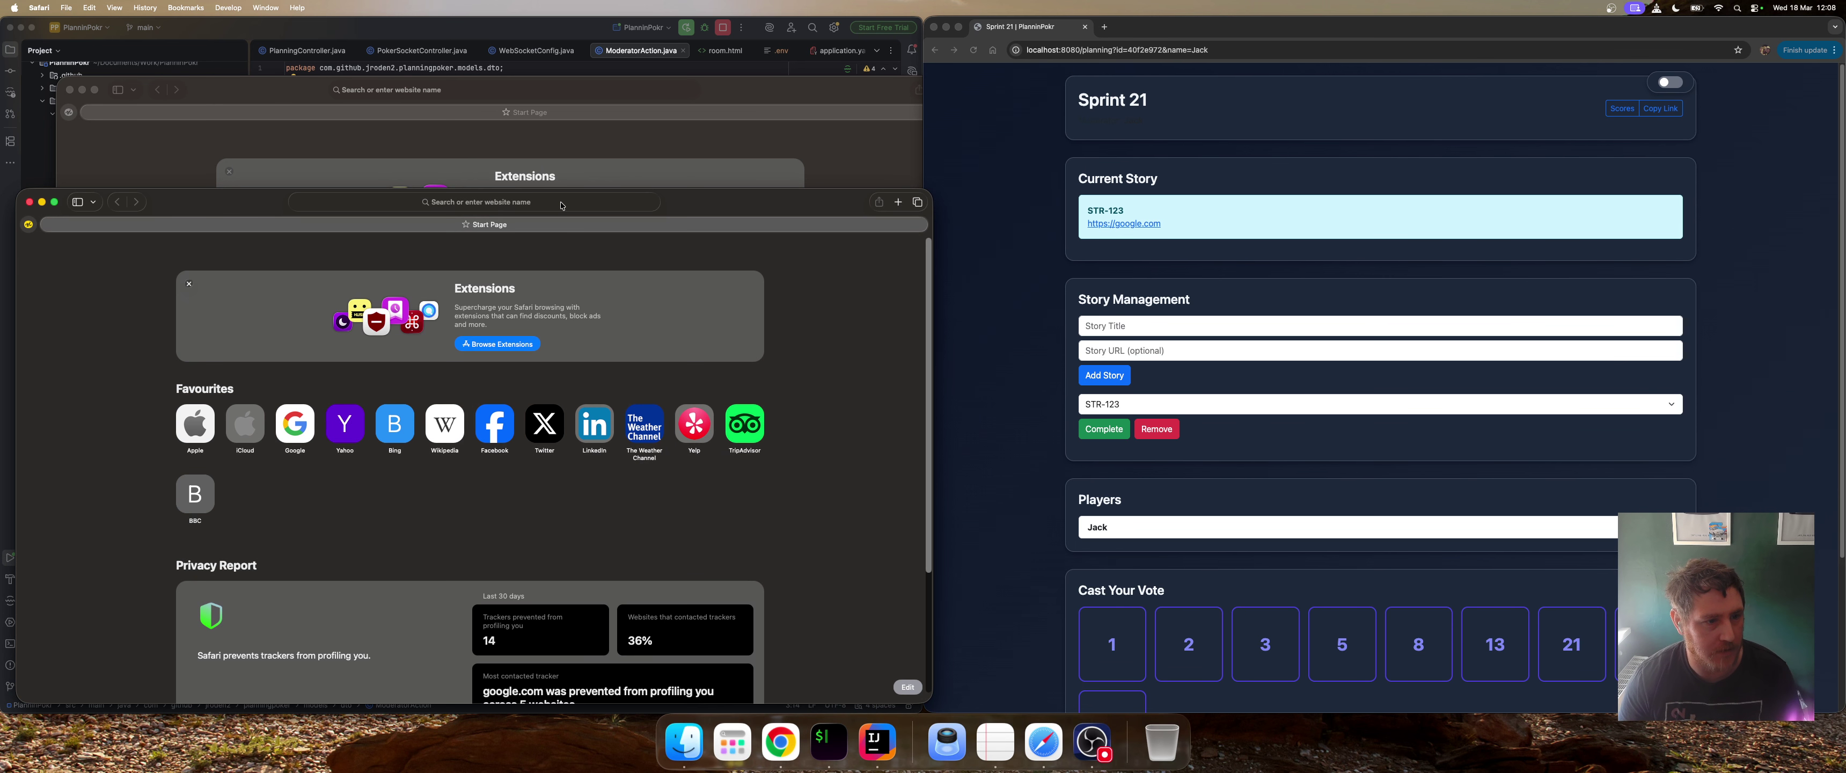
pyautogui.press('super+v')
pyautogui.press('Return')
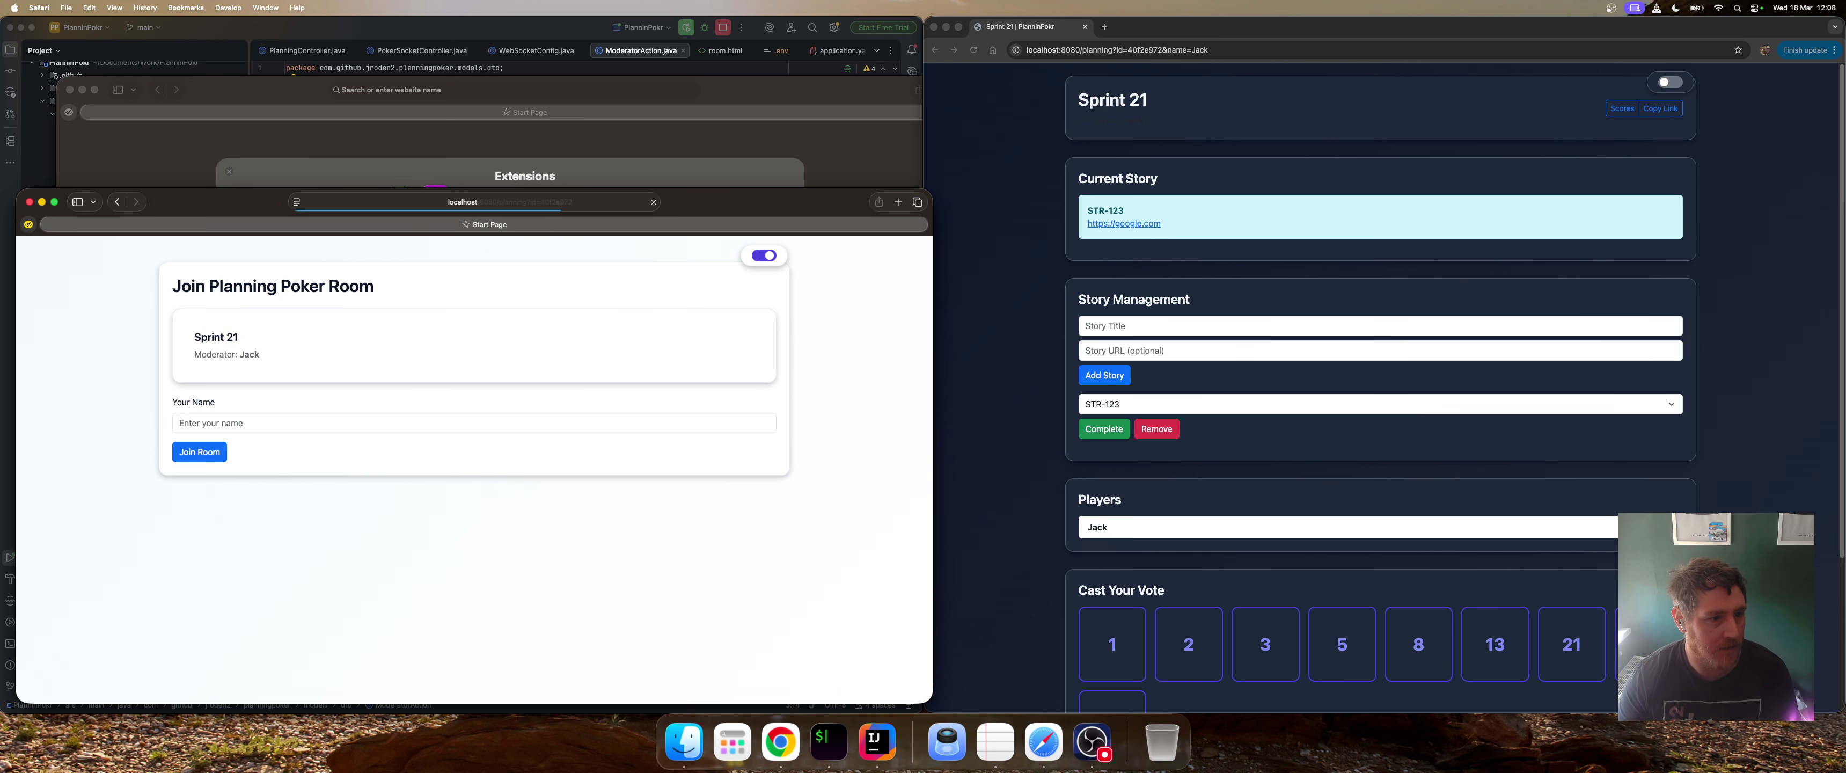
pyautogui.click(287, 427)
pyautogui.write('Amy')
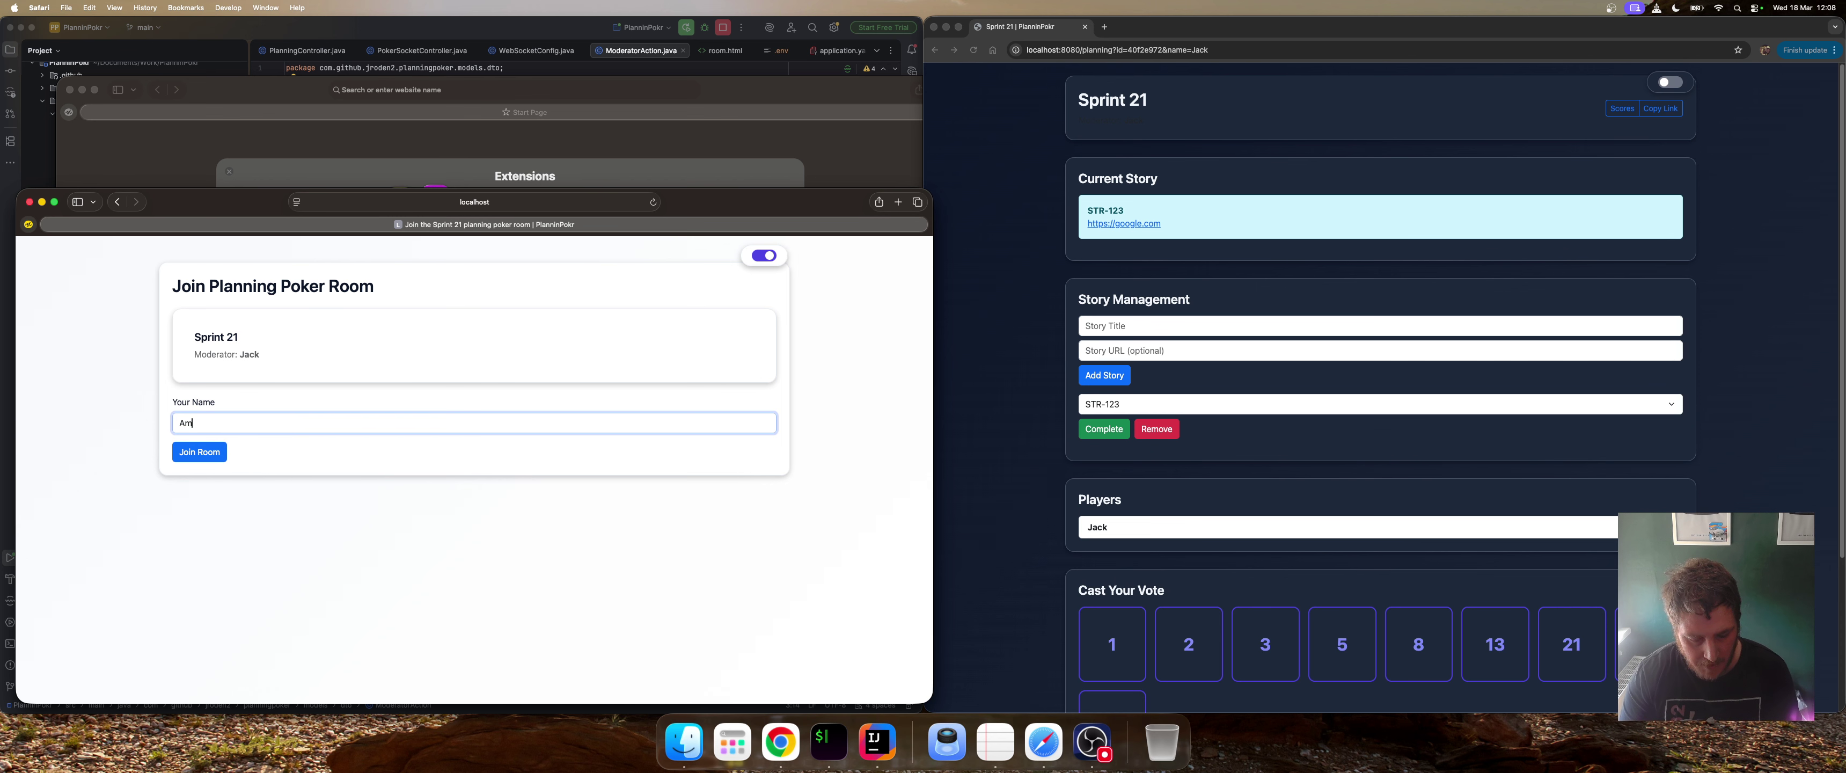
pyautogui.click(183, 456)
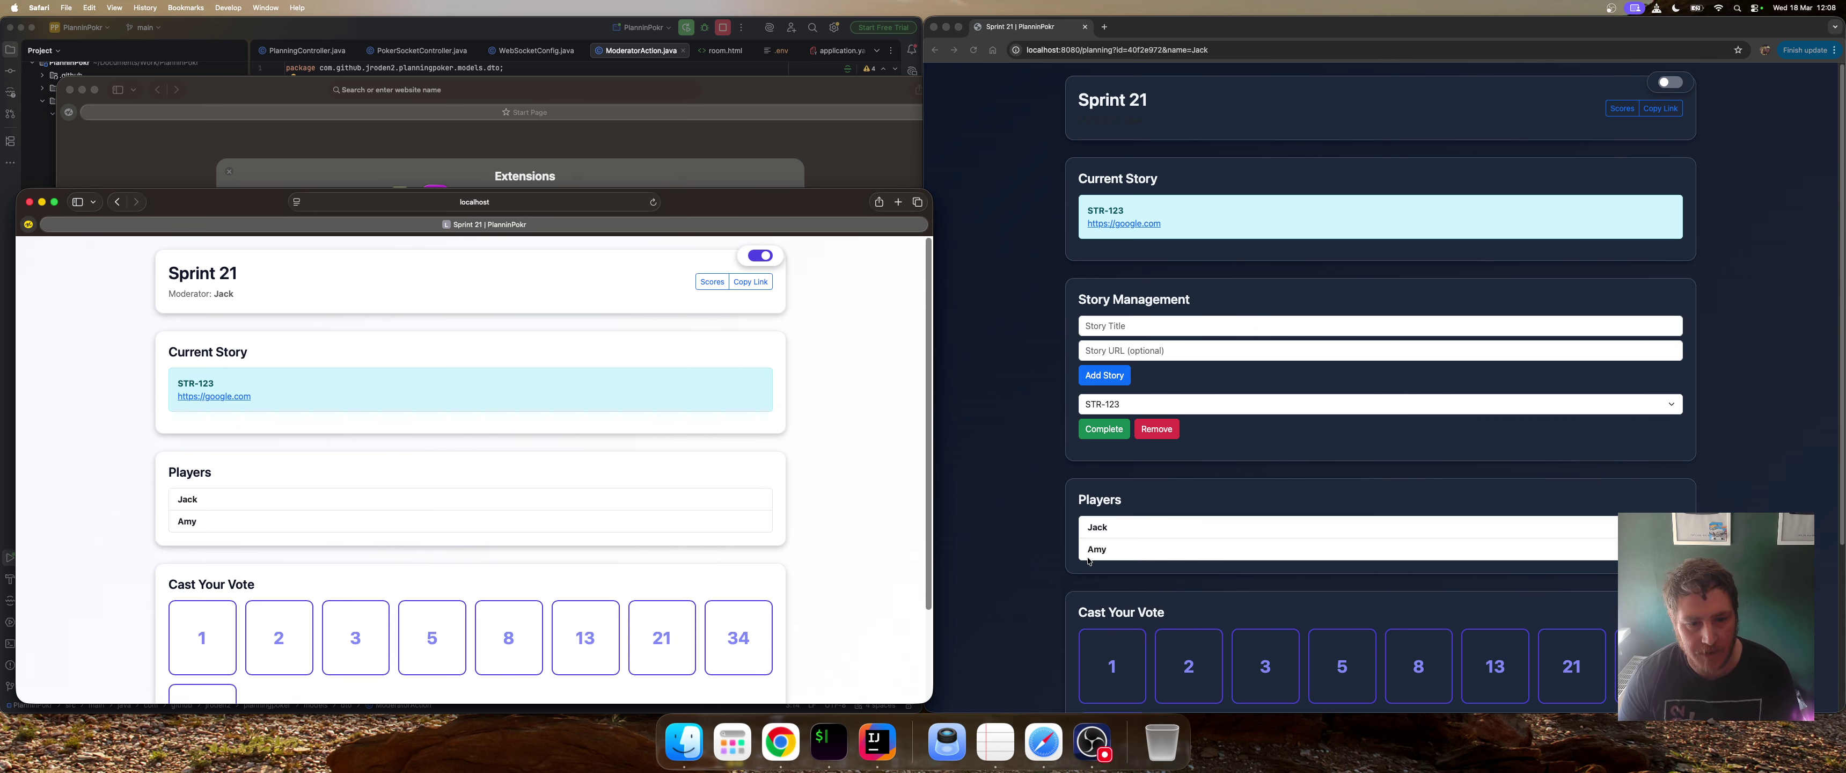
# Open the copied room link in the second Safari window and join Sprint 21 under another participant's name
pyautogui.click(1062, 548)
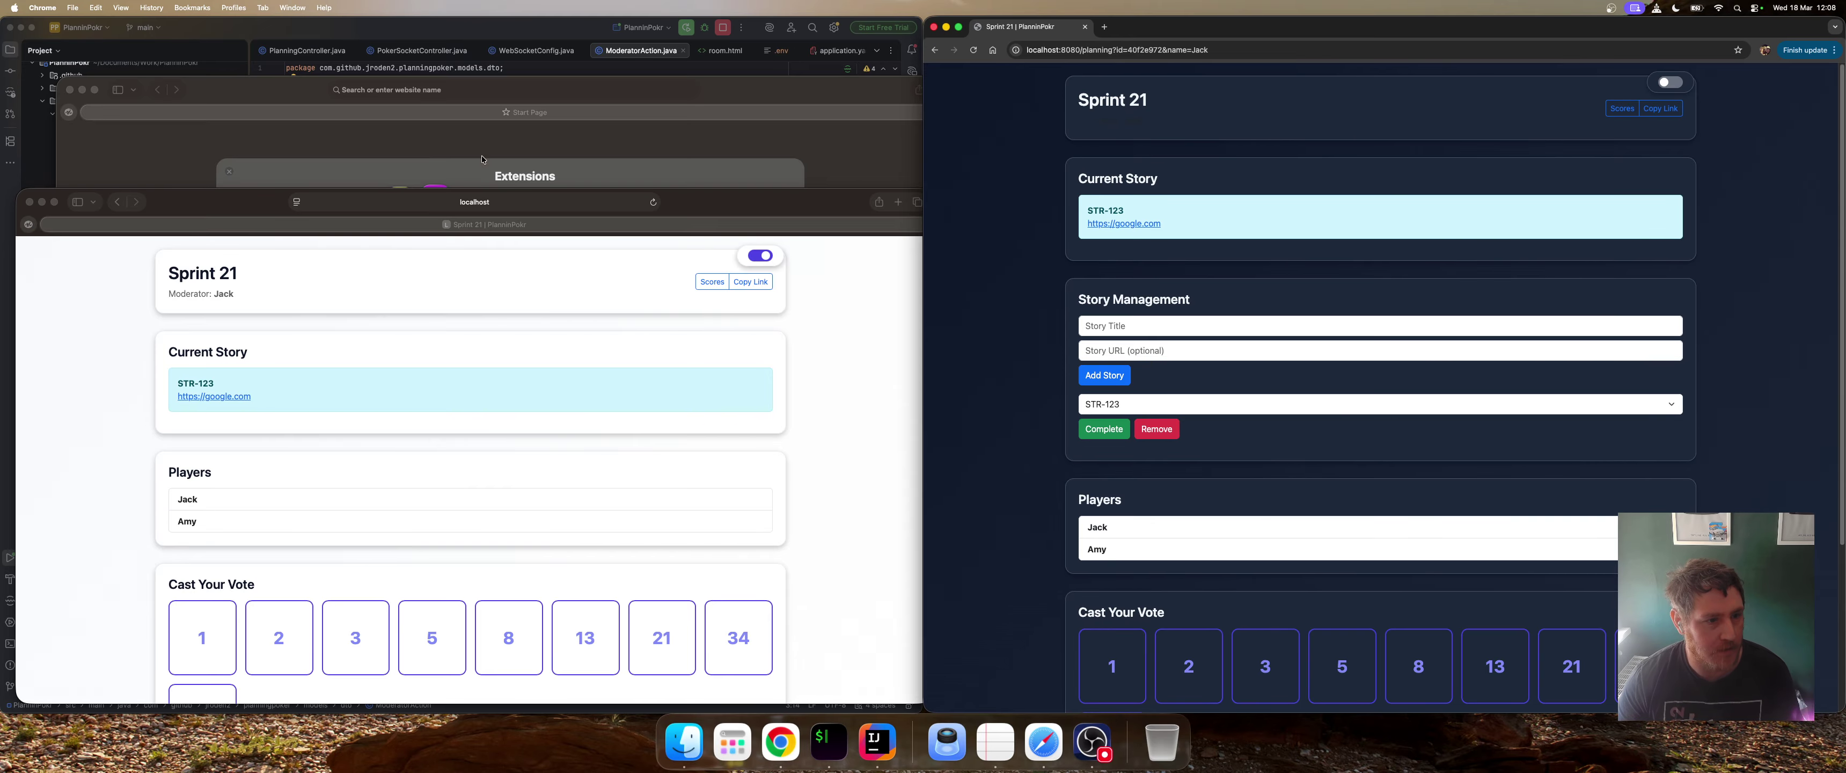
pyautogui.click(472, 173)
pyautogui.click(534, 90)
pyautogui.press('super+v')
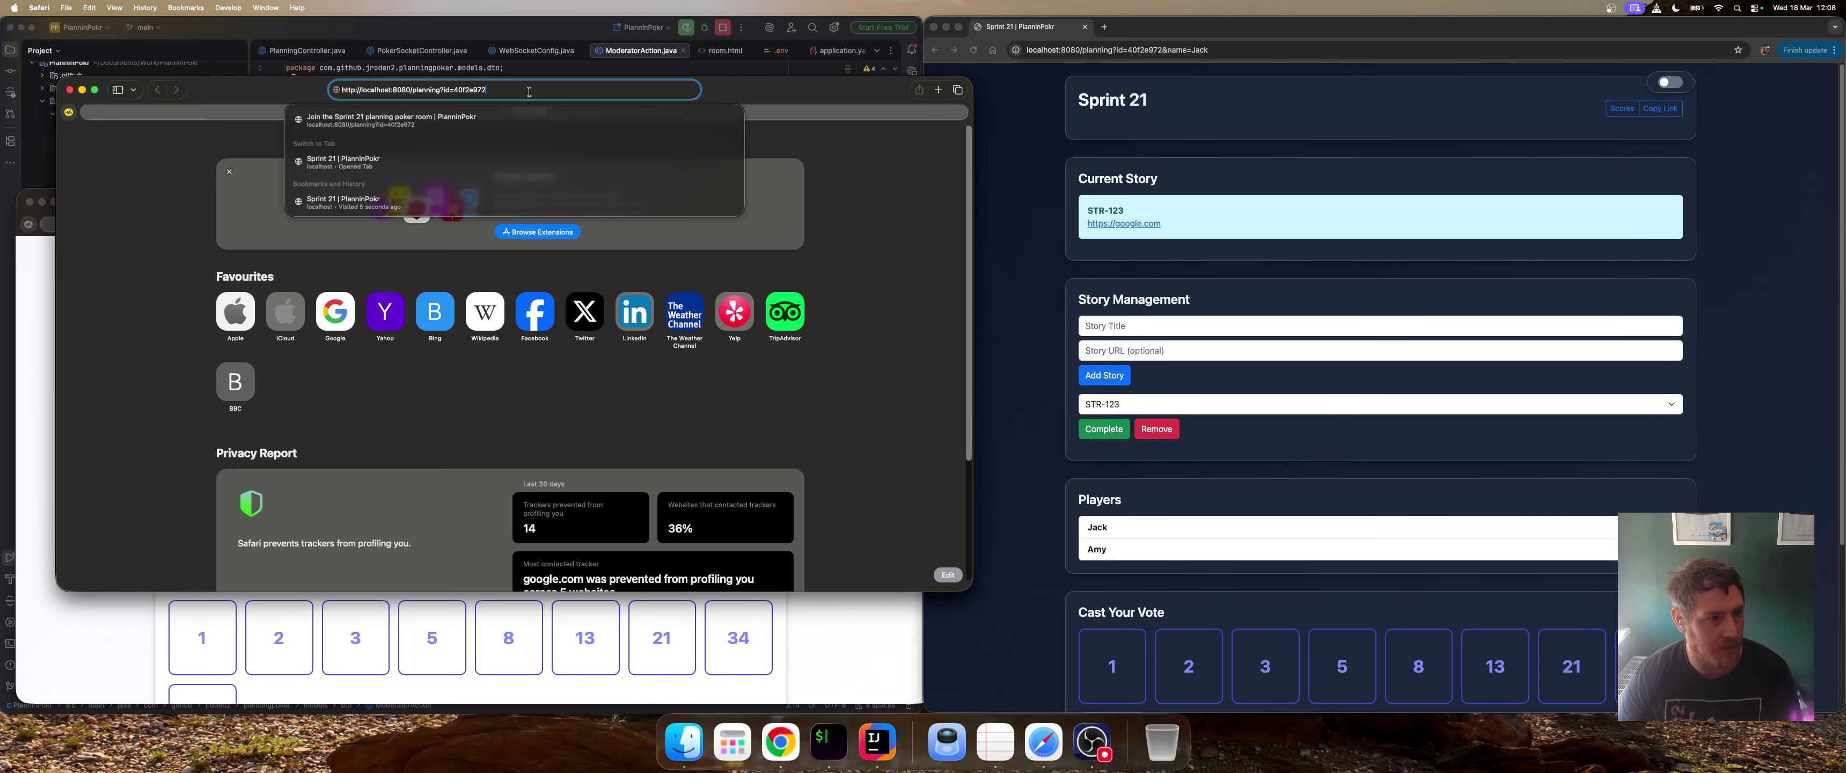
pyautogui.press('Return')
pyautogui.click(286, 311)
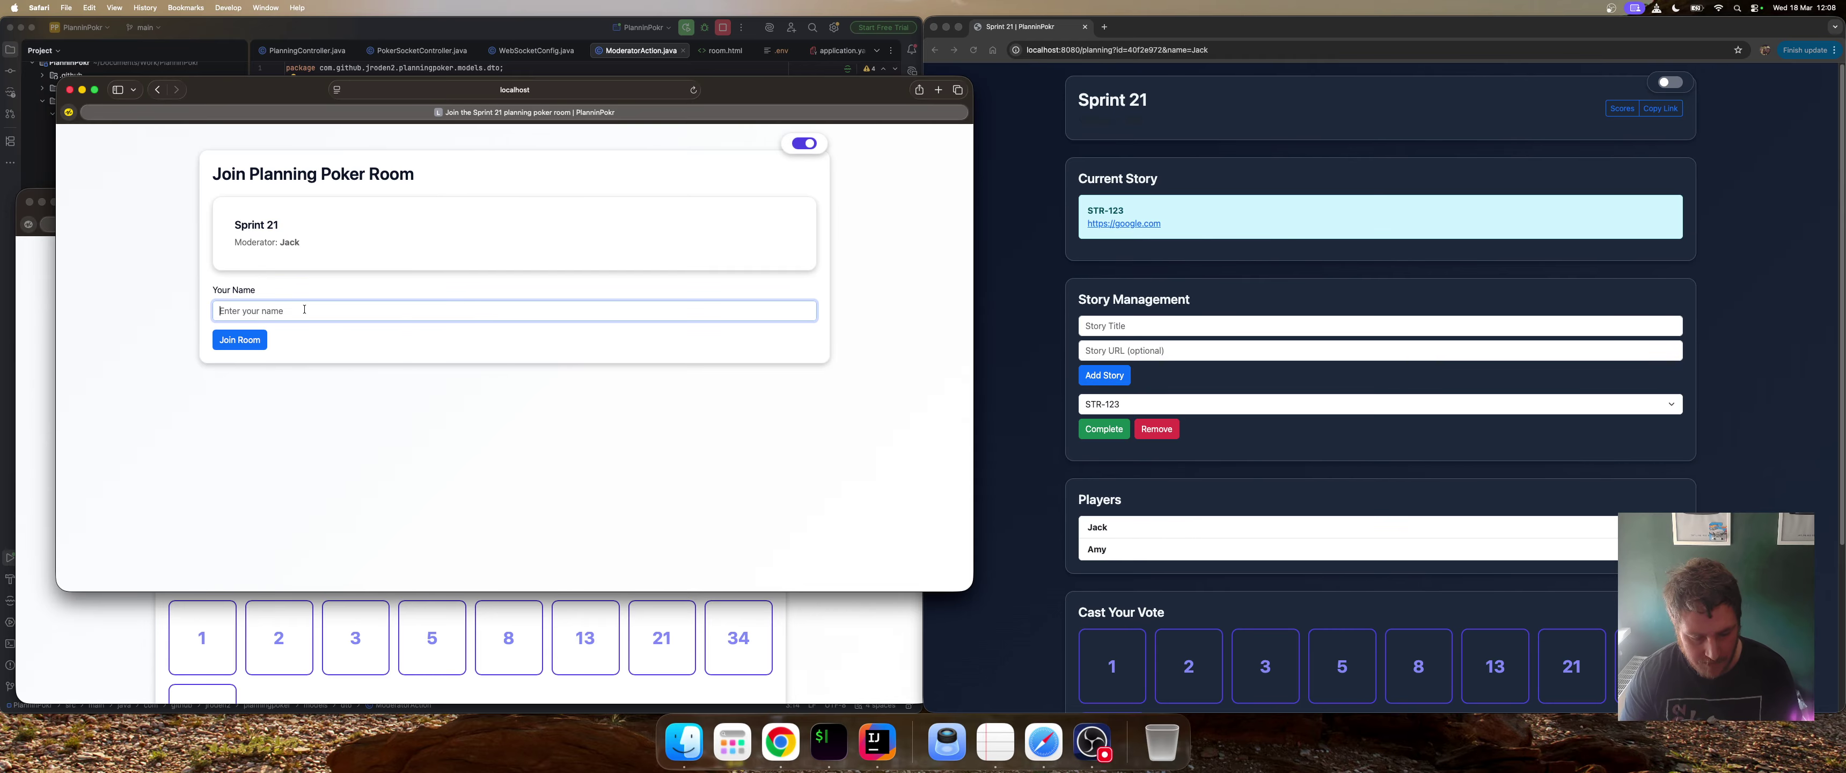
pyautogui.write('Dave')
pyautogui.click(253, 338)
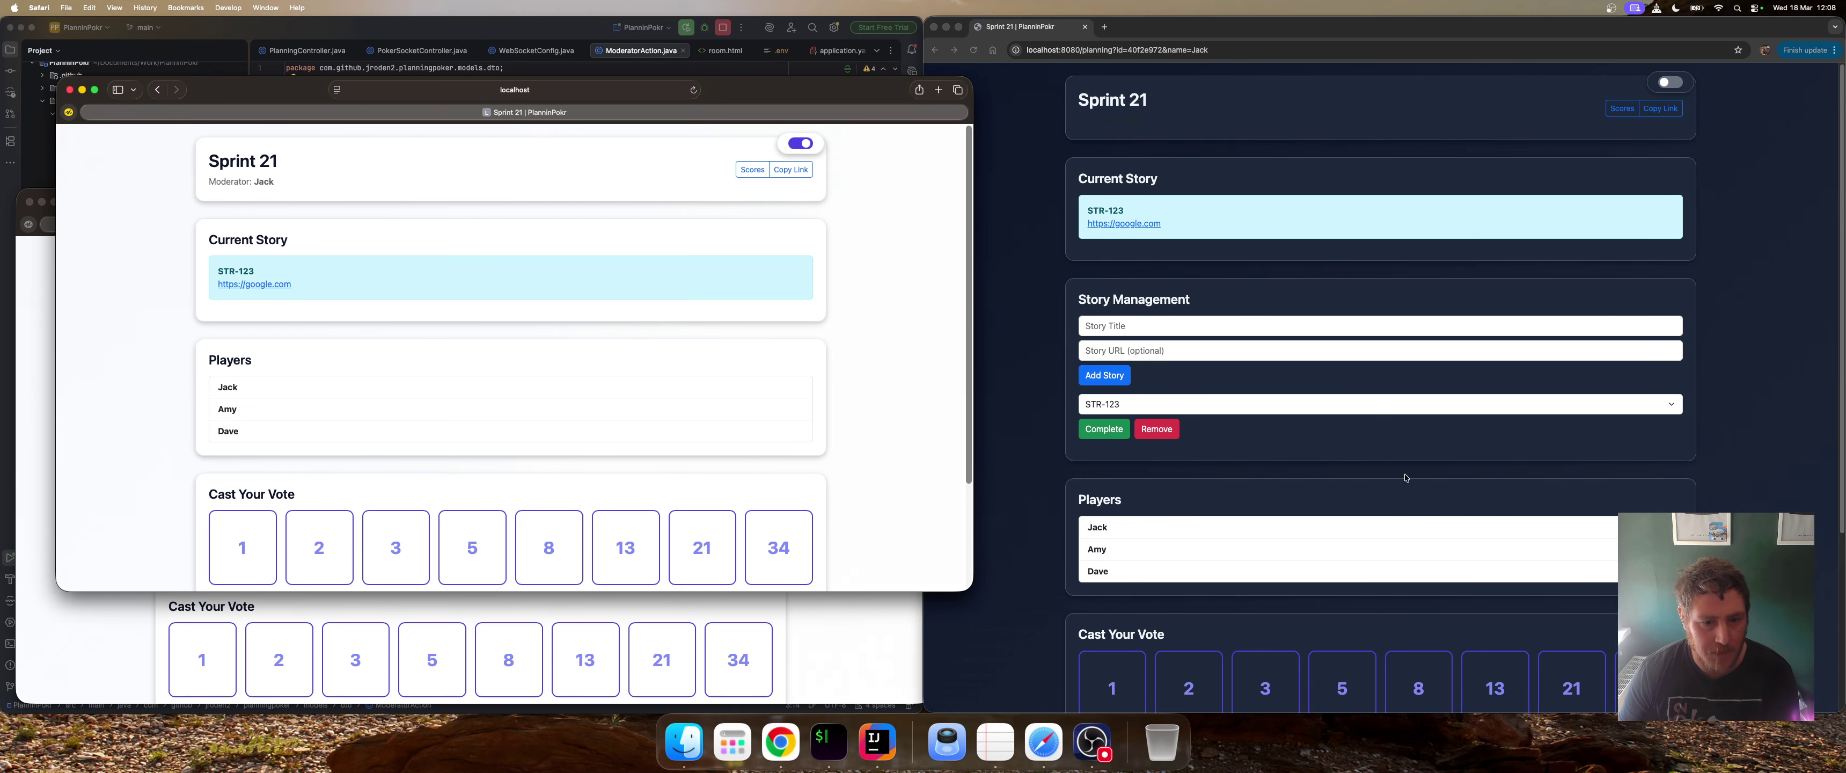
# Compare the moderator's view of the room with the participant's view, including story management, players, voting cards and moderator controls
pyautogui.click(1025, 401)
pyautogui.scroll(-5, 1101, 433)
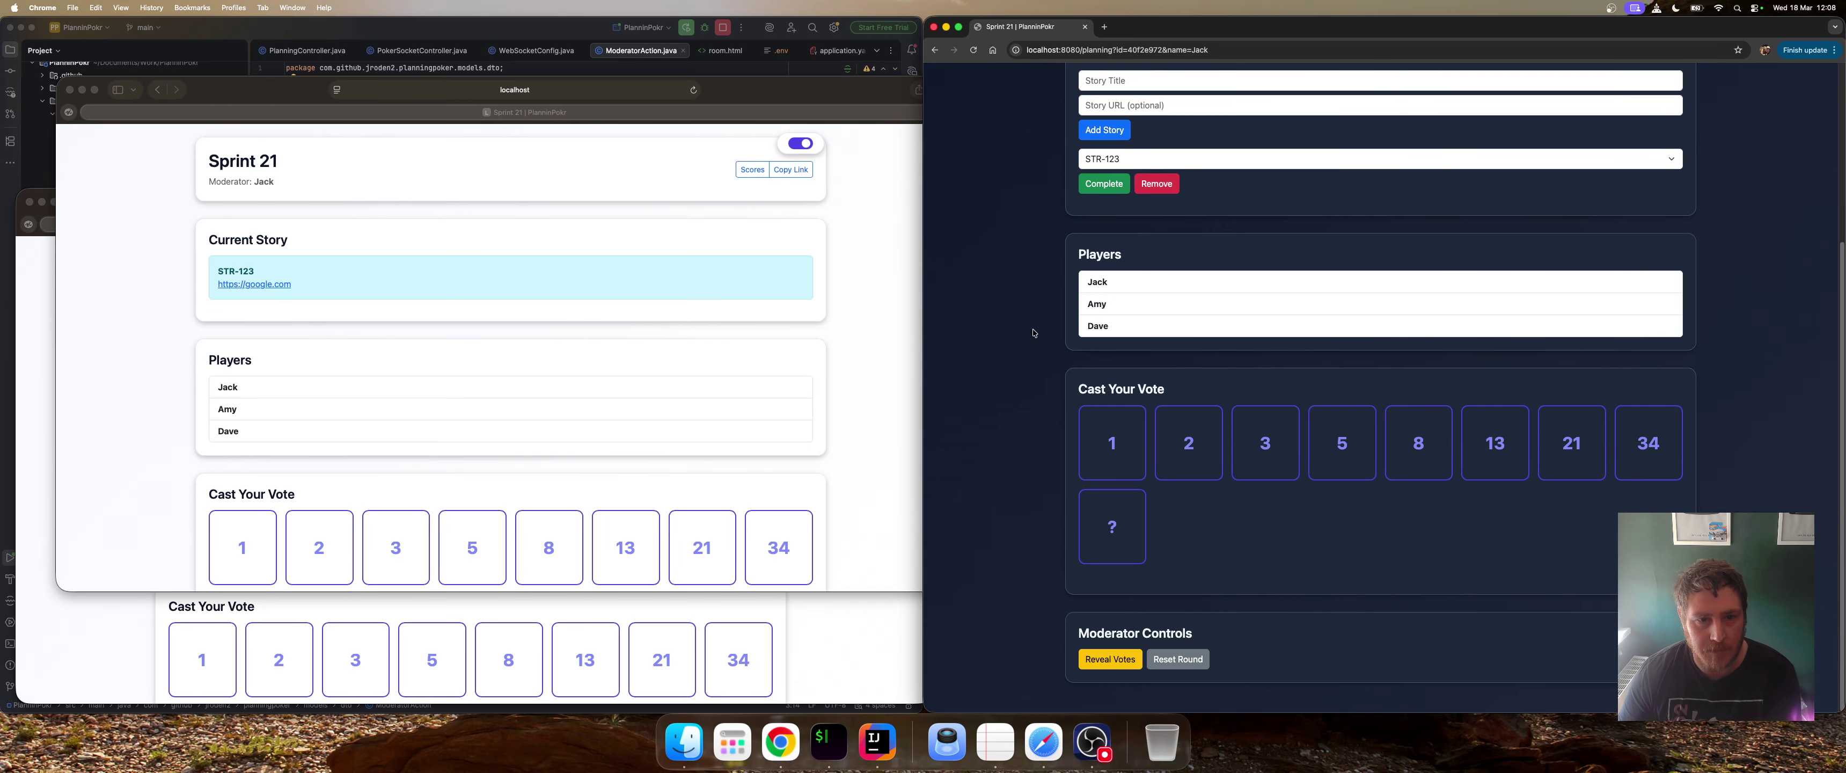
pyautogui.scroll(4, 1076, 521)
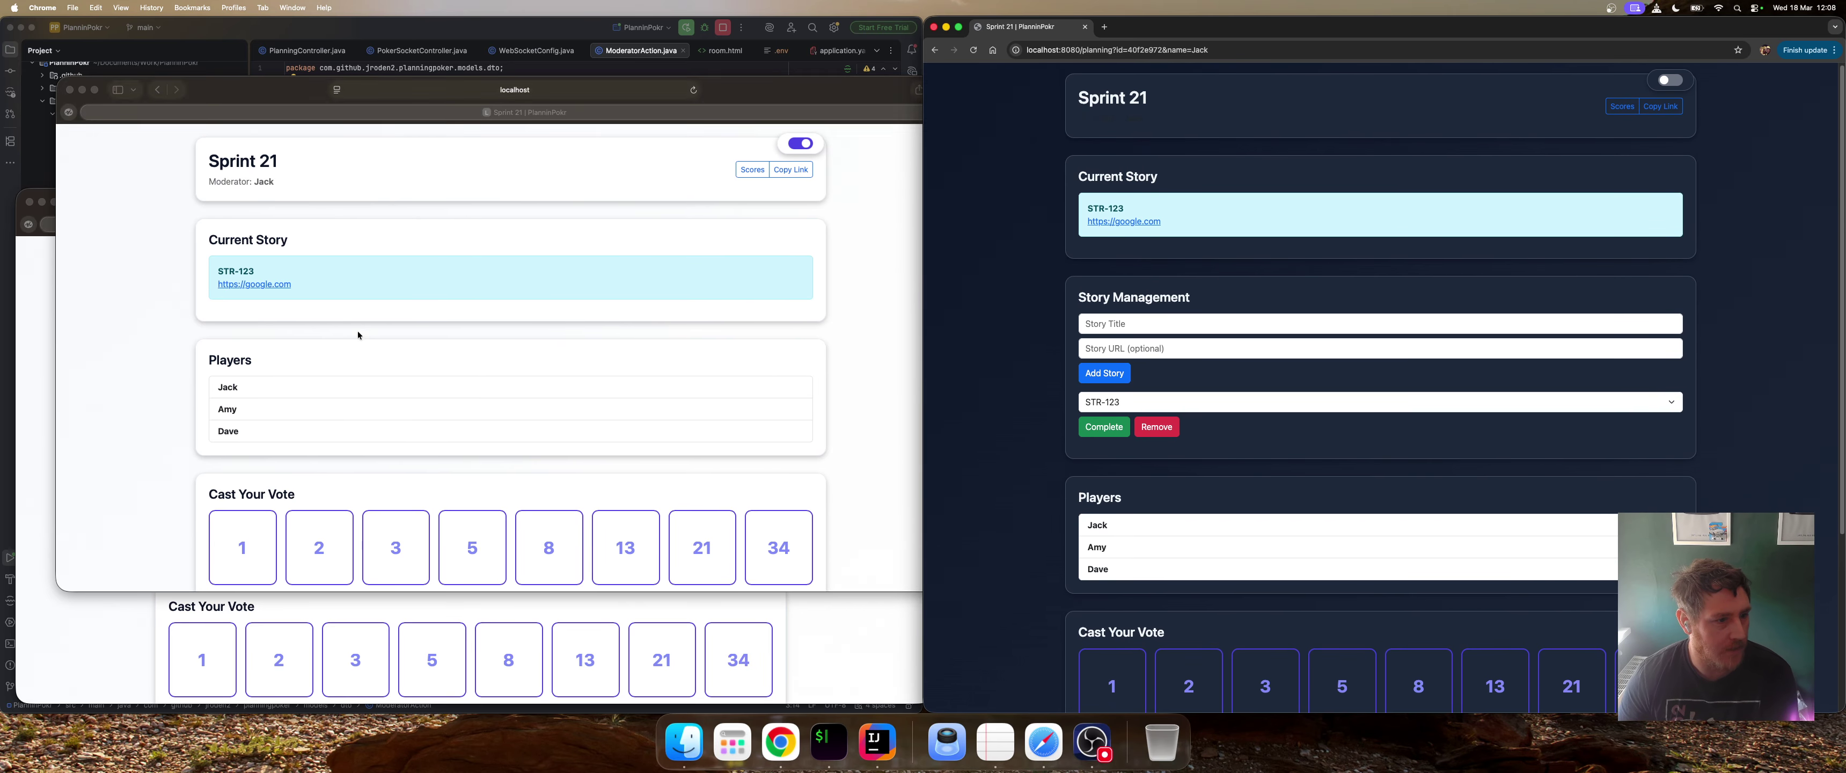
pyautogui.scroll(-3, 351, 293)
pyautogui.scroll(3, 272, 224)
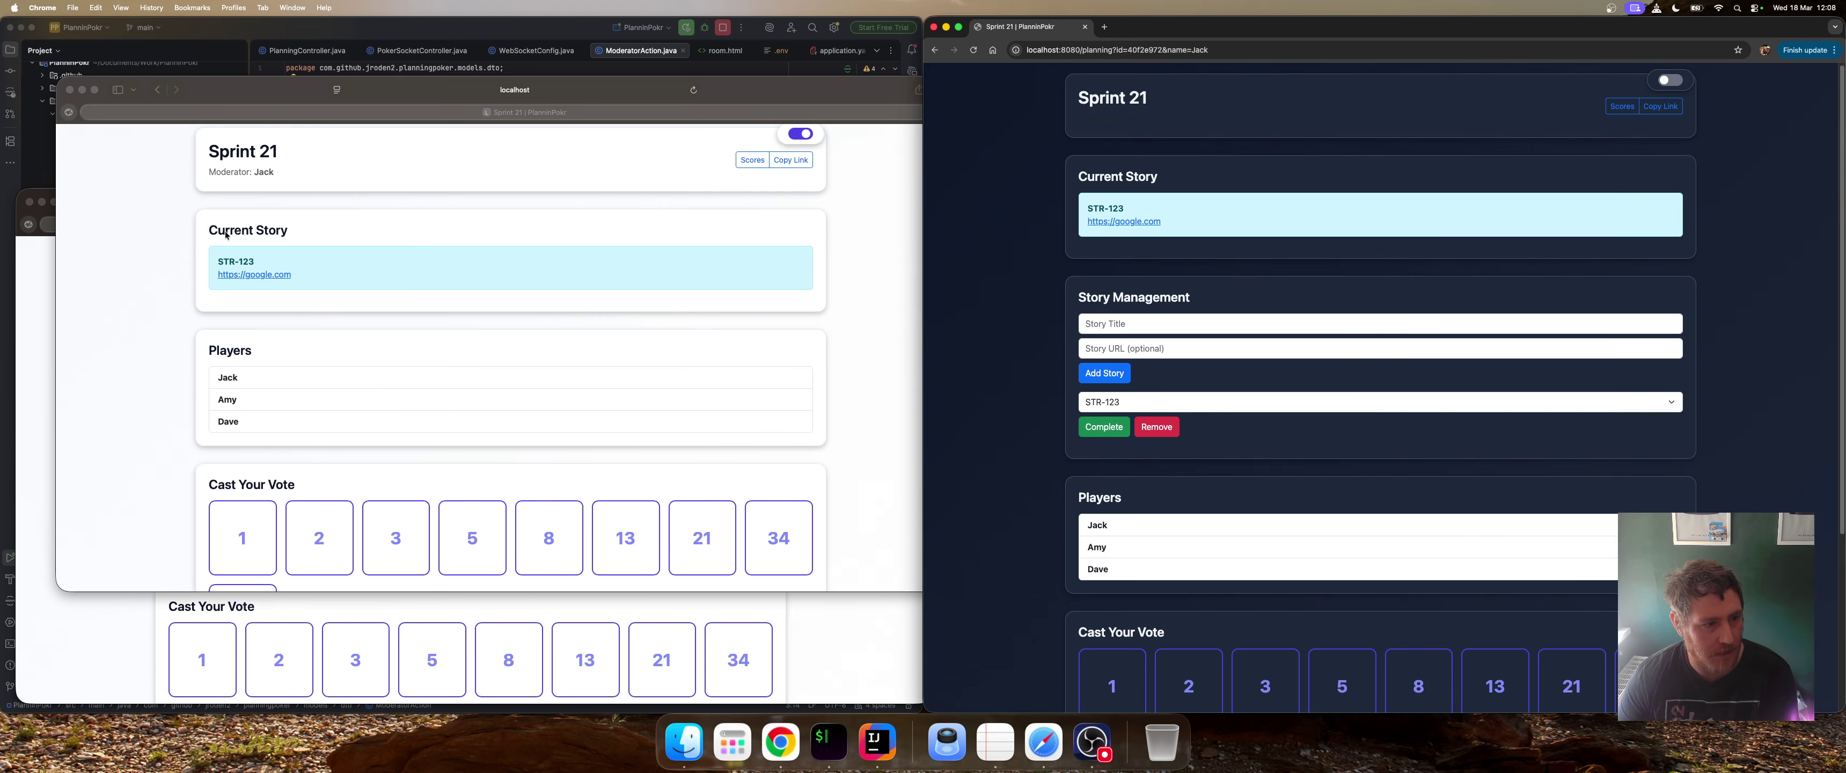
pyautogui.scroll(-2, 276, 258)
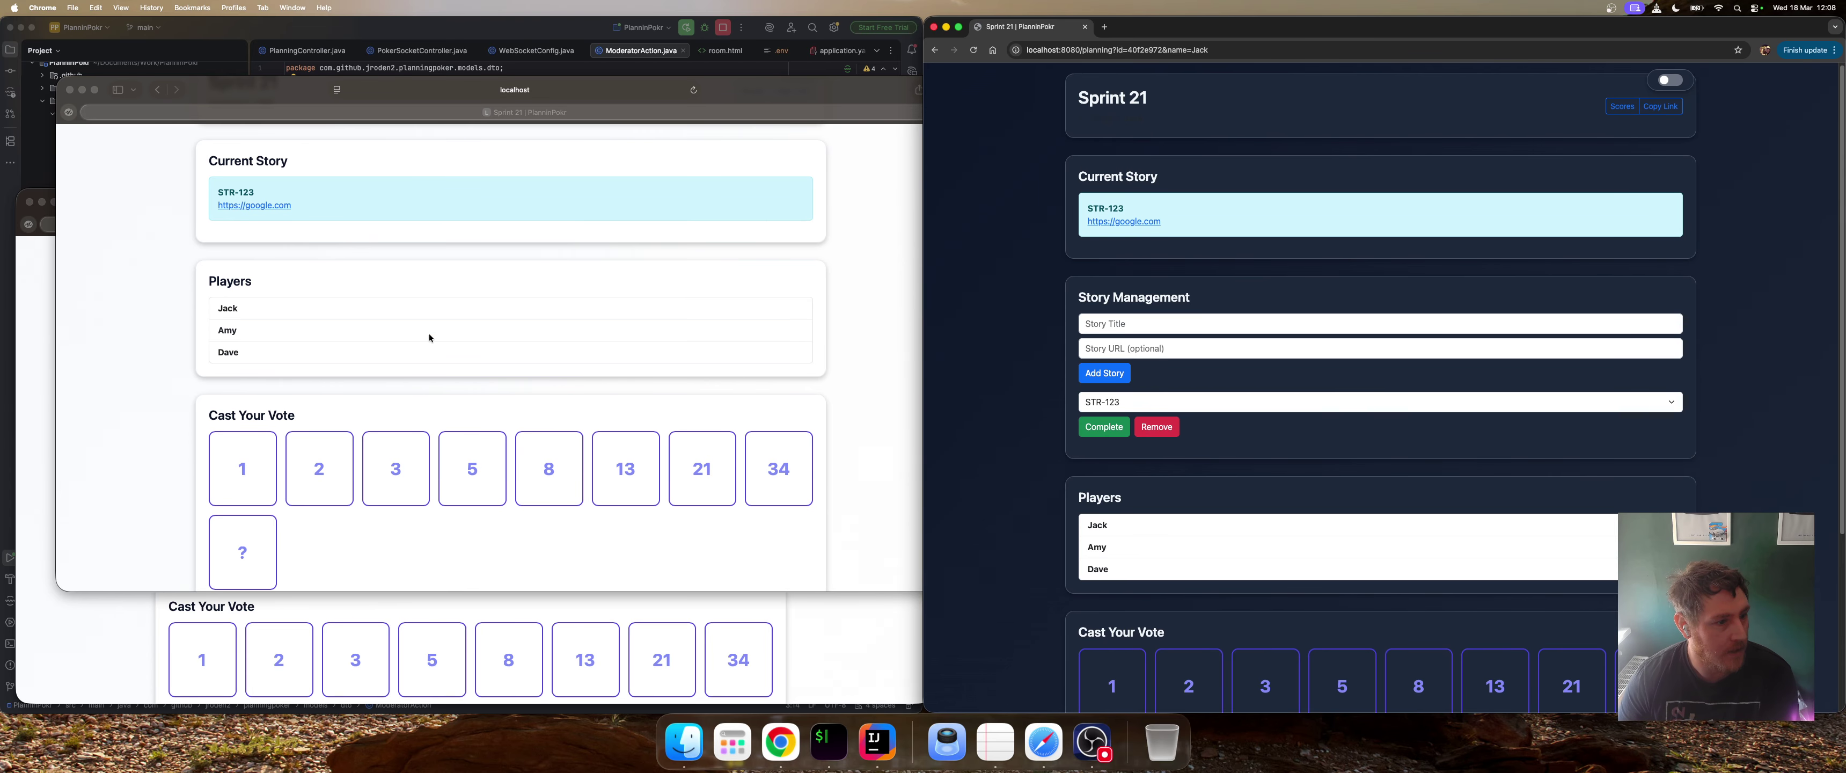
pyautogui.scroll(-1, 287, 344)
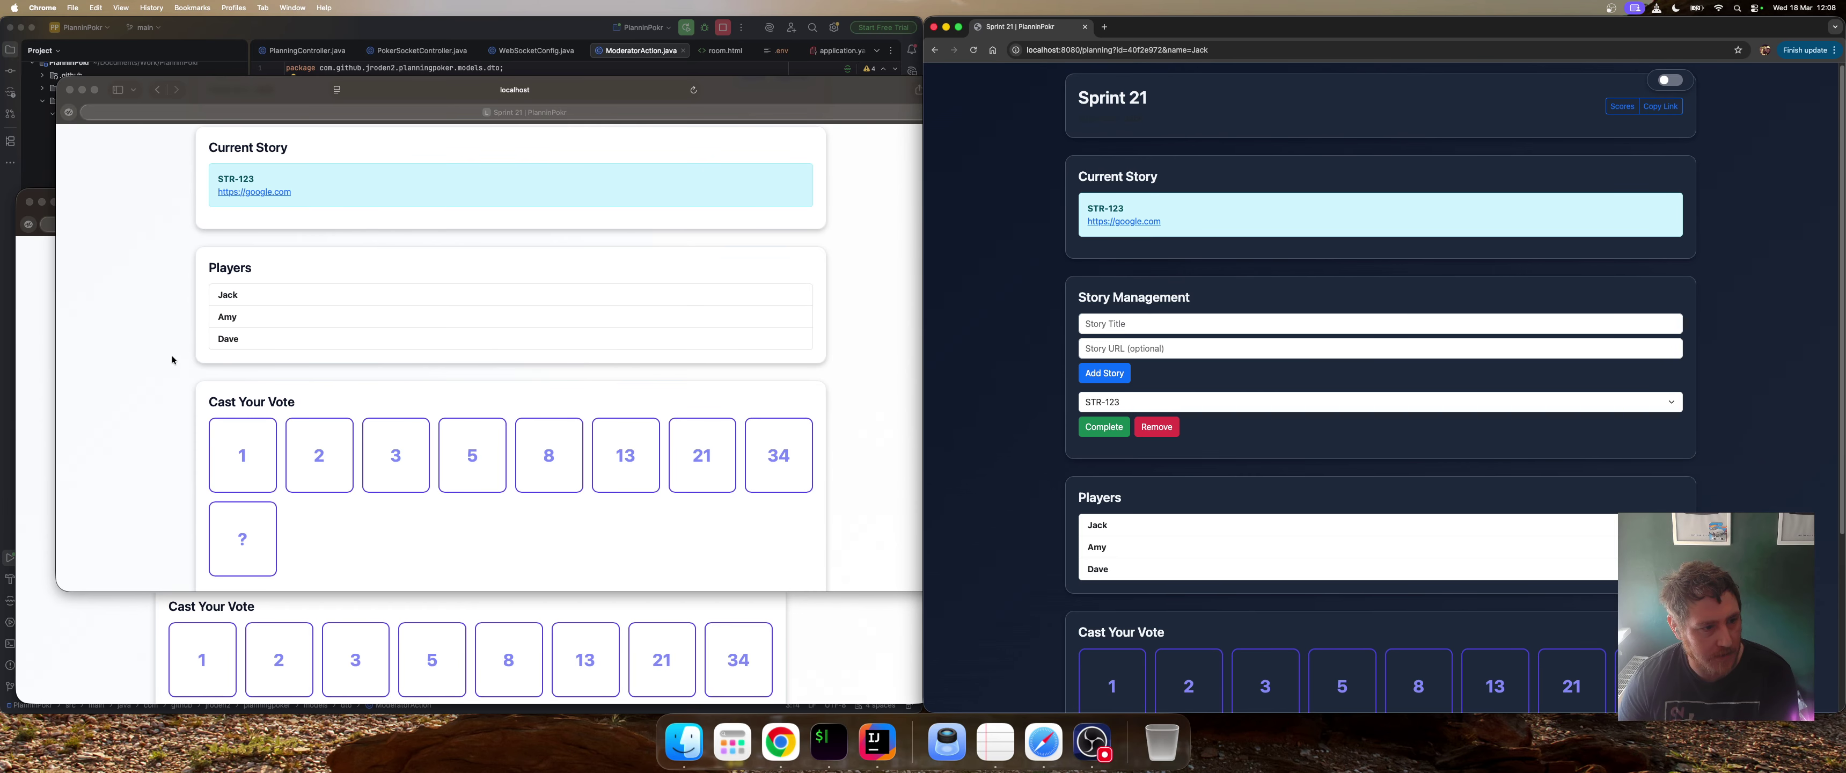
pyautogui.scroll(-2, 173, 360)
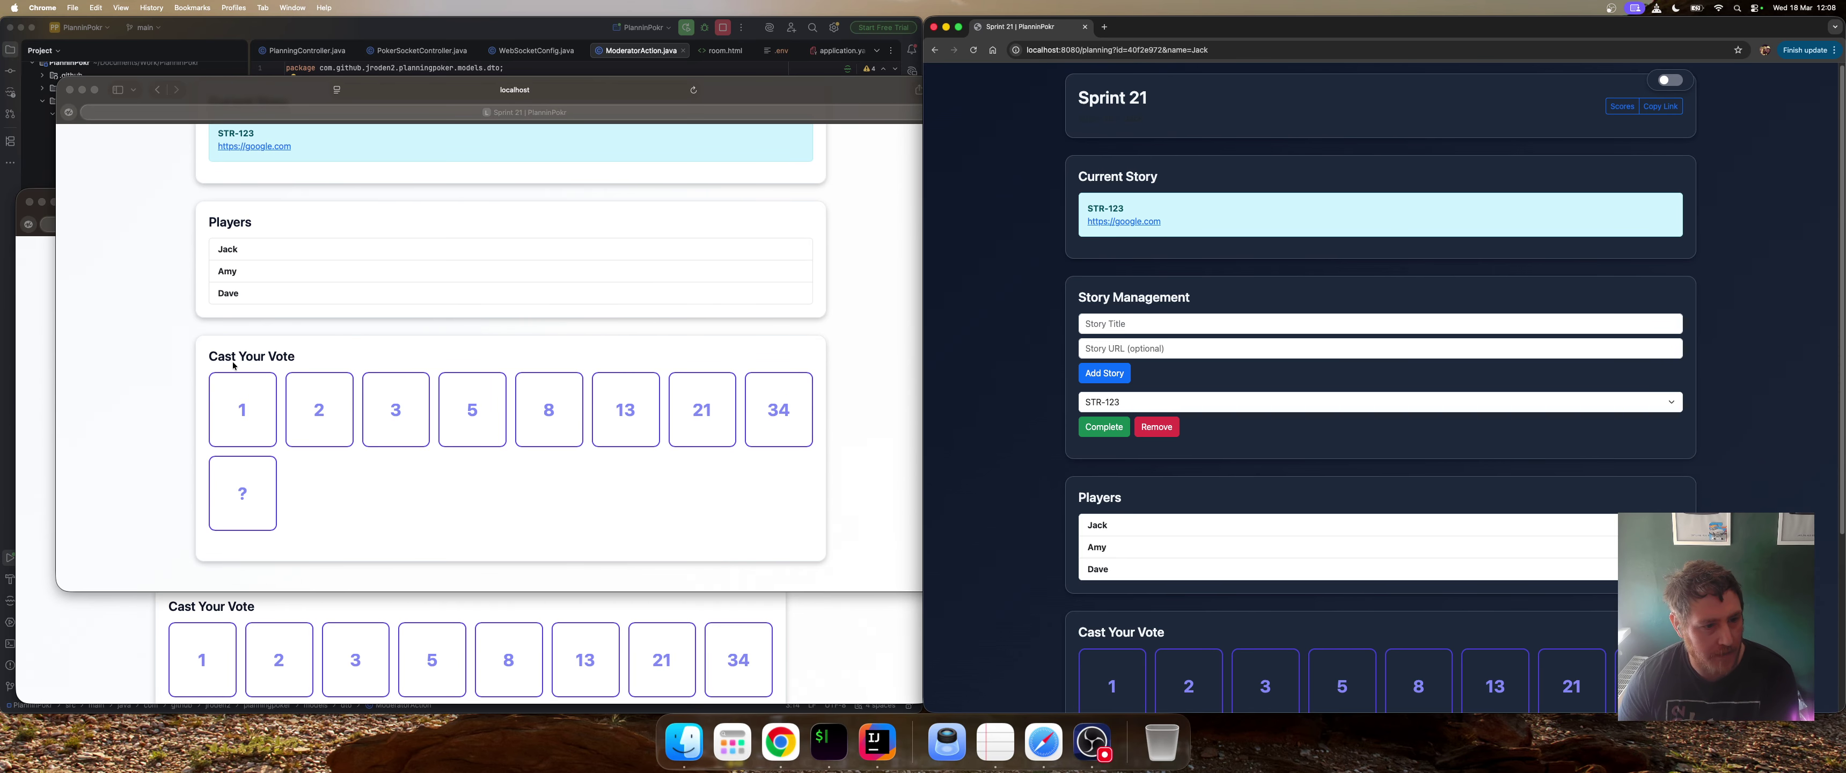
pyautogui.click(610, 552)
pyautogui.scroll(-4, 1343, 487)
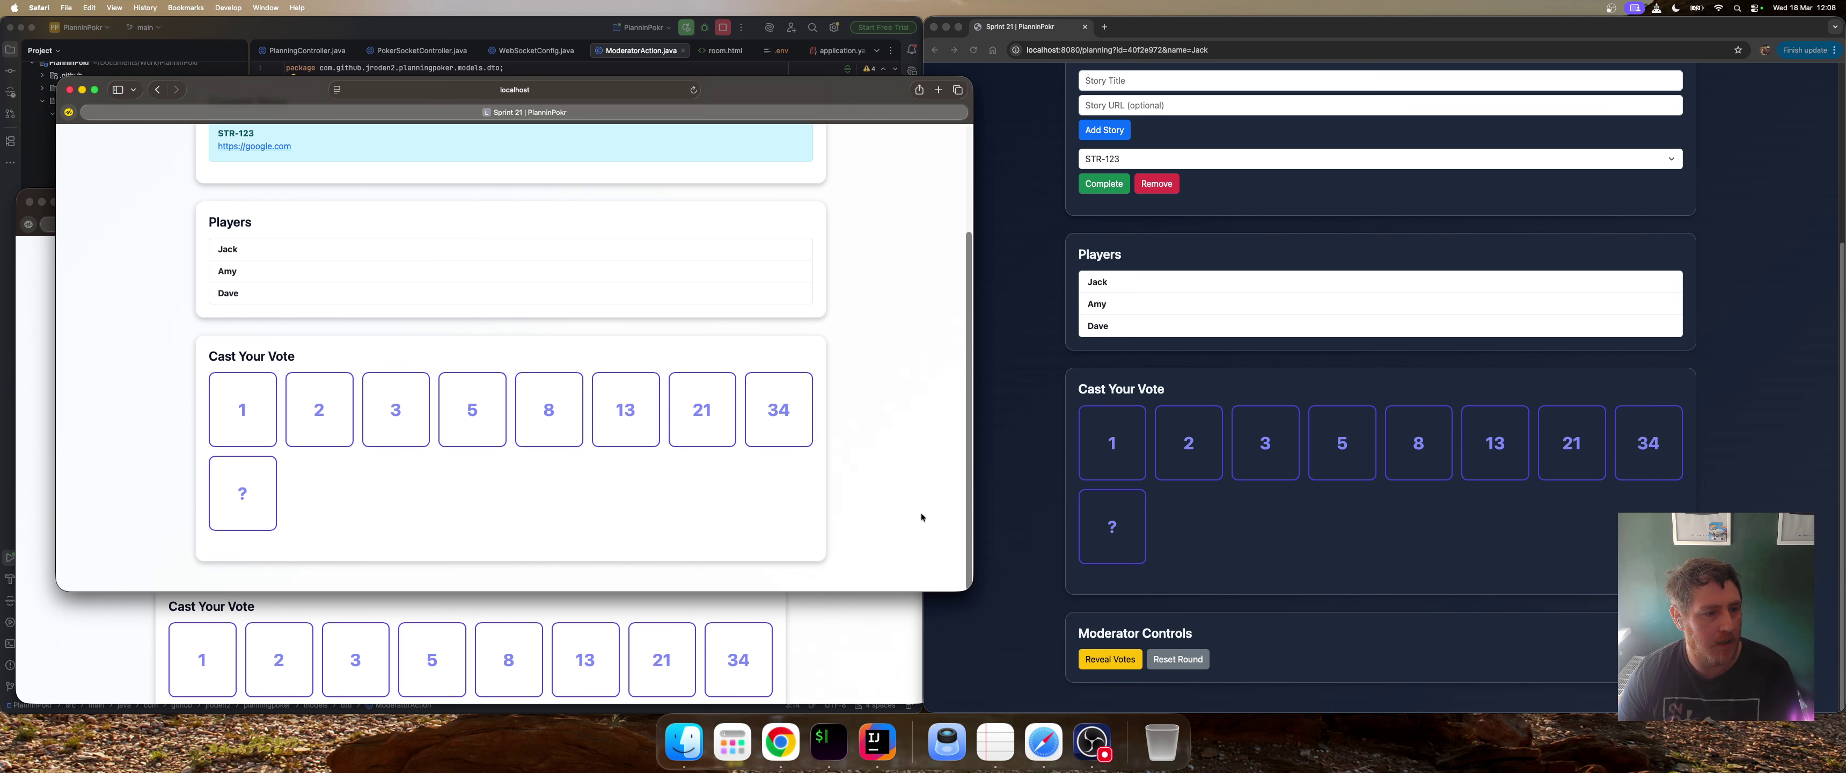
pyautogui.scroll(3, 1238, 399)
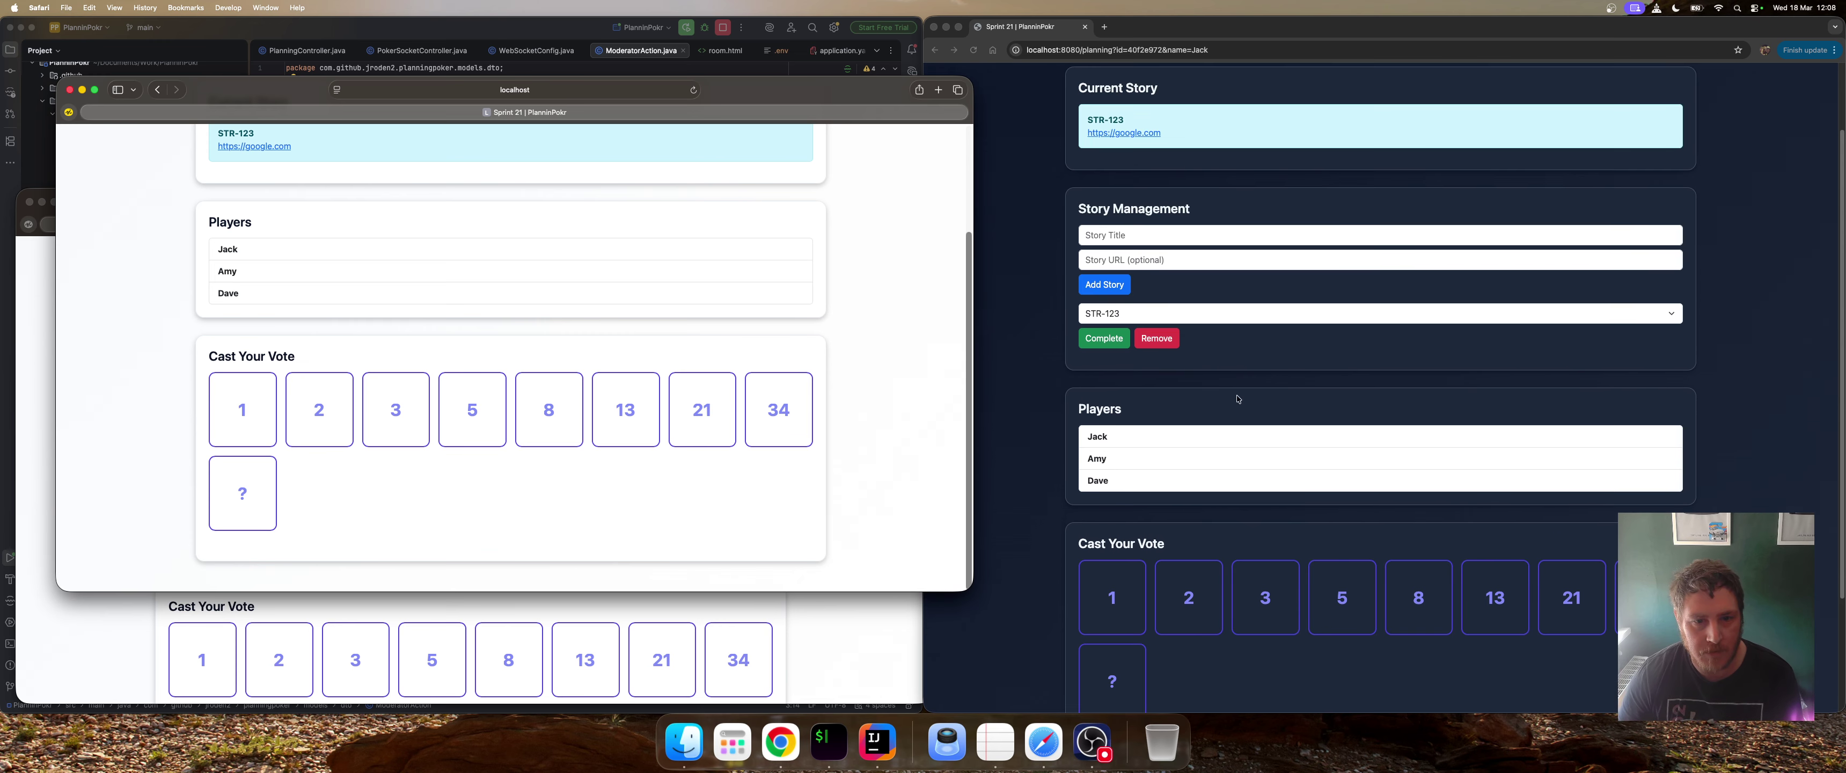
# Make STR-124 the current story from the moderator's view and check the update in both participants' Safari windows
pyautogui.click(1190, 317)
pyautogui.scroll(3, 400, 330)
pyautogui.click(1201, 314)
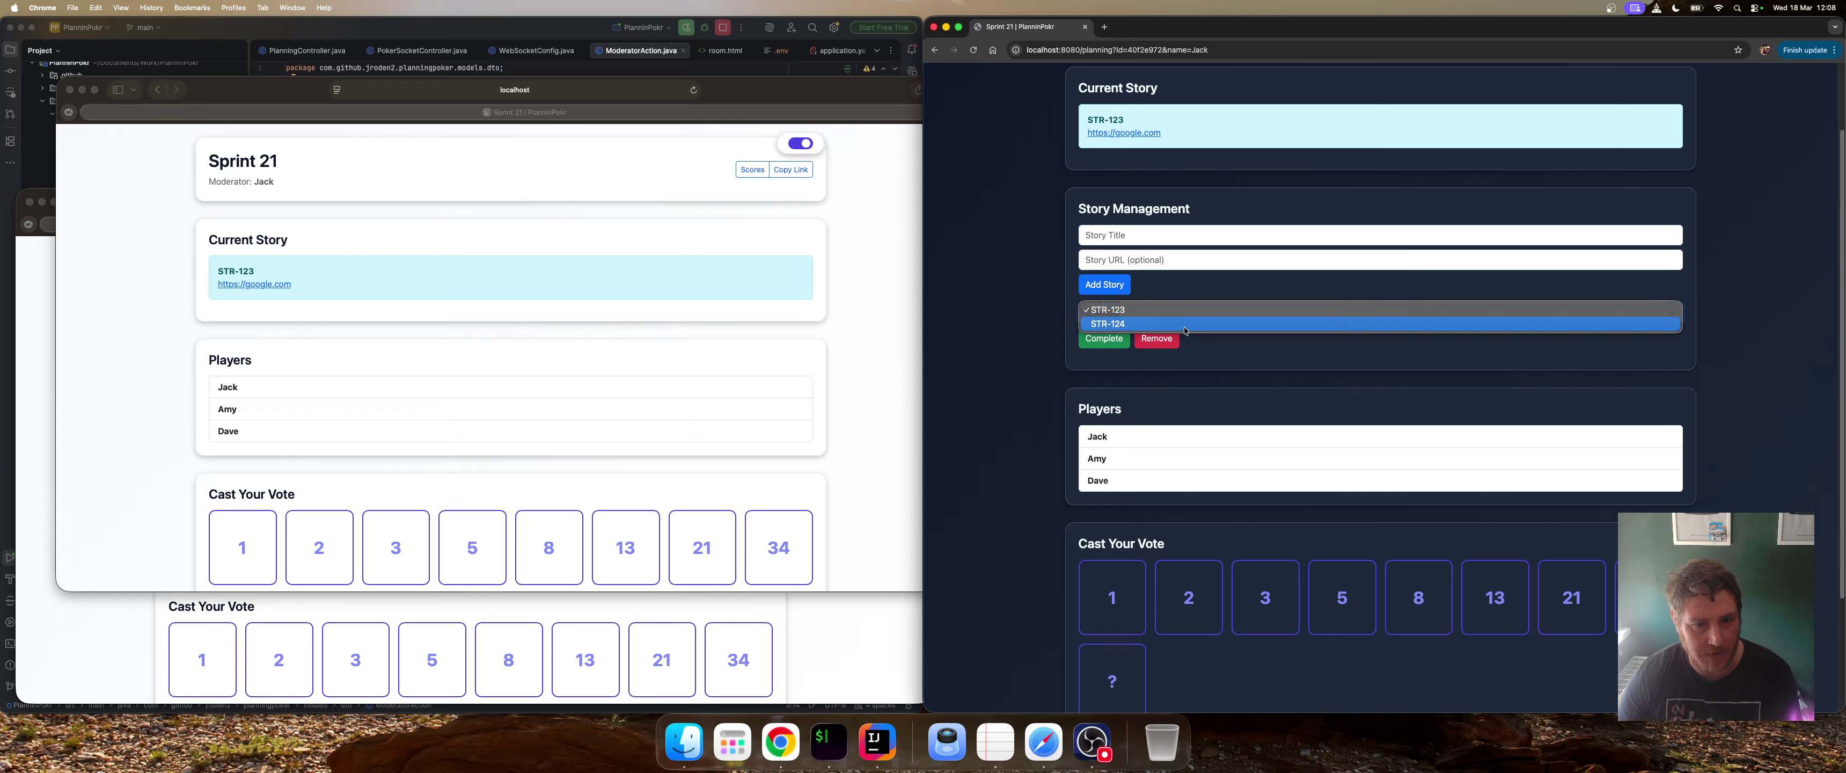
pyautogui.click(1200, 328)
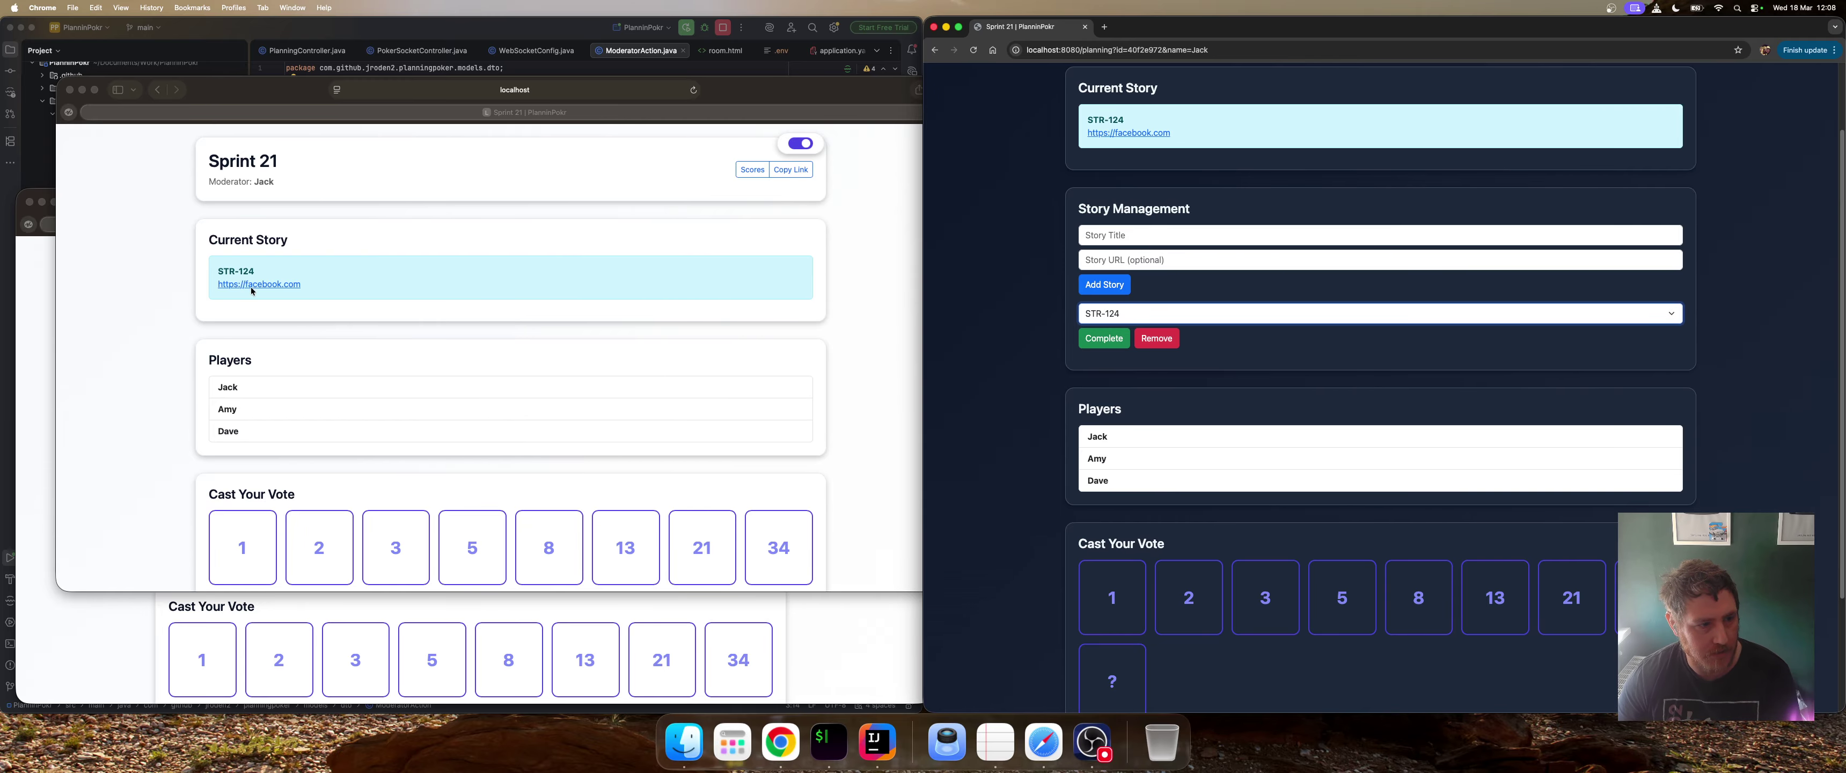
pyautogui.click(282, 290)
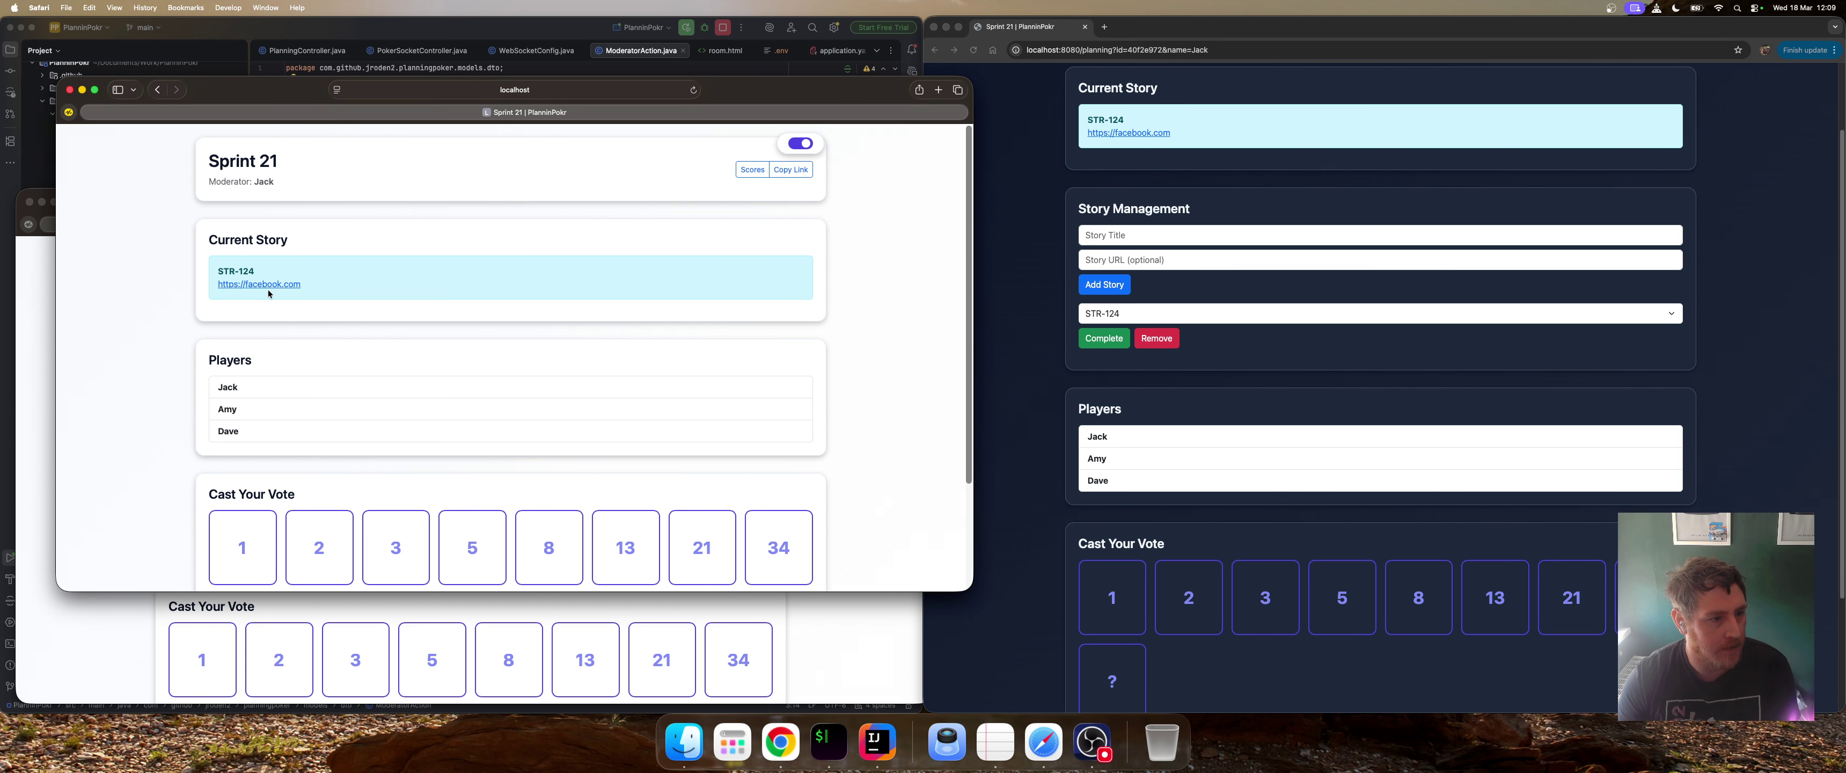
pyautogui.scroll(-3, 399, 332)
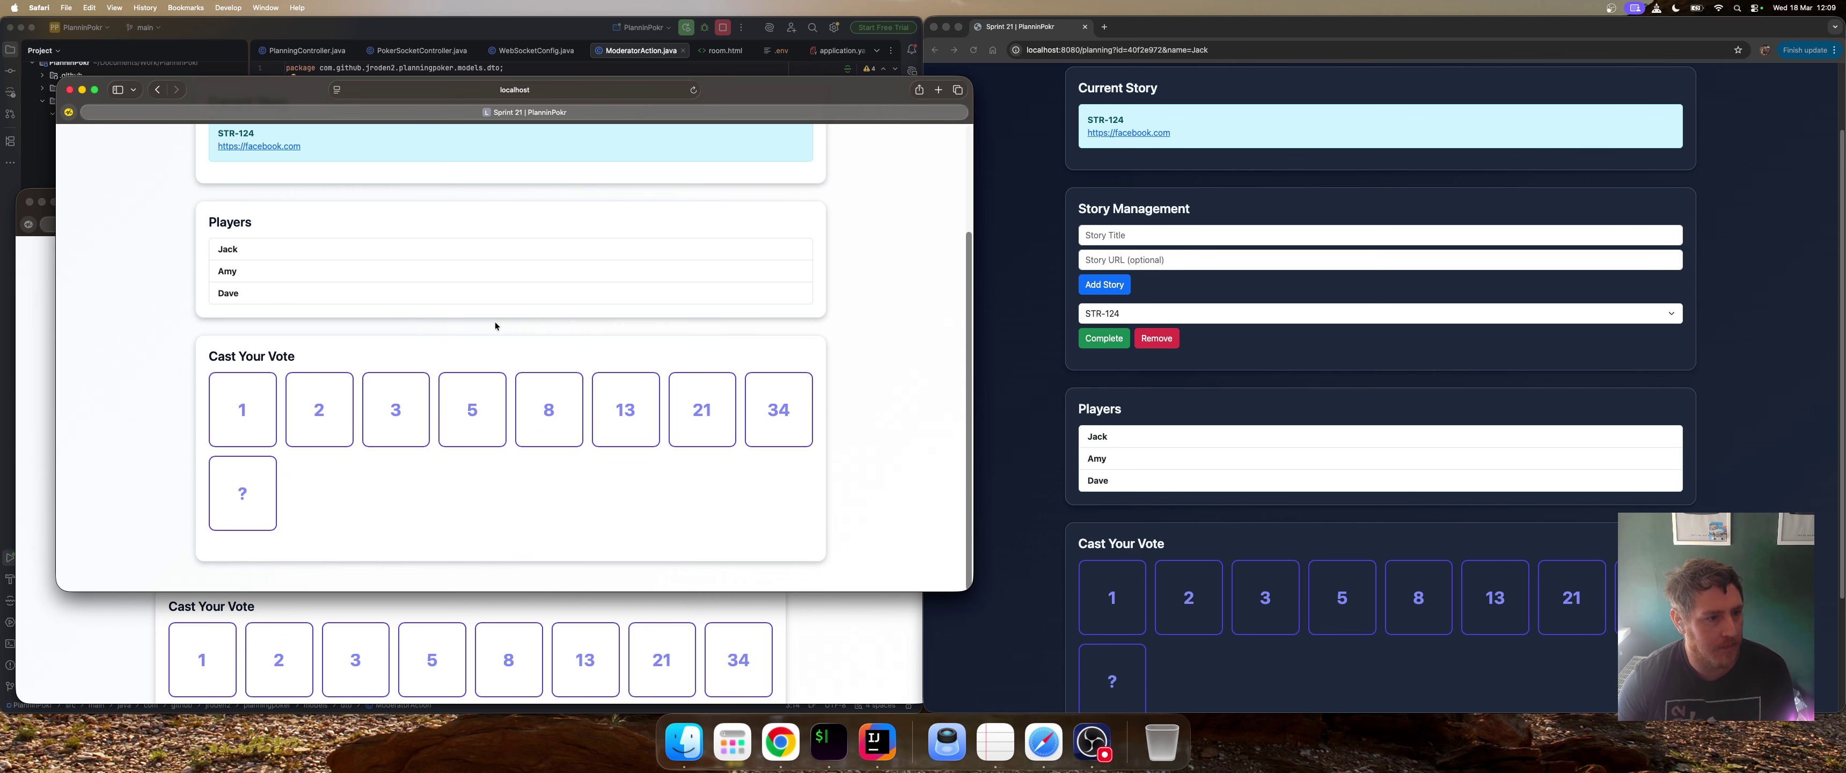
pyautogui.click(467, 421)
pyautogui.click(140, 636)
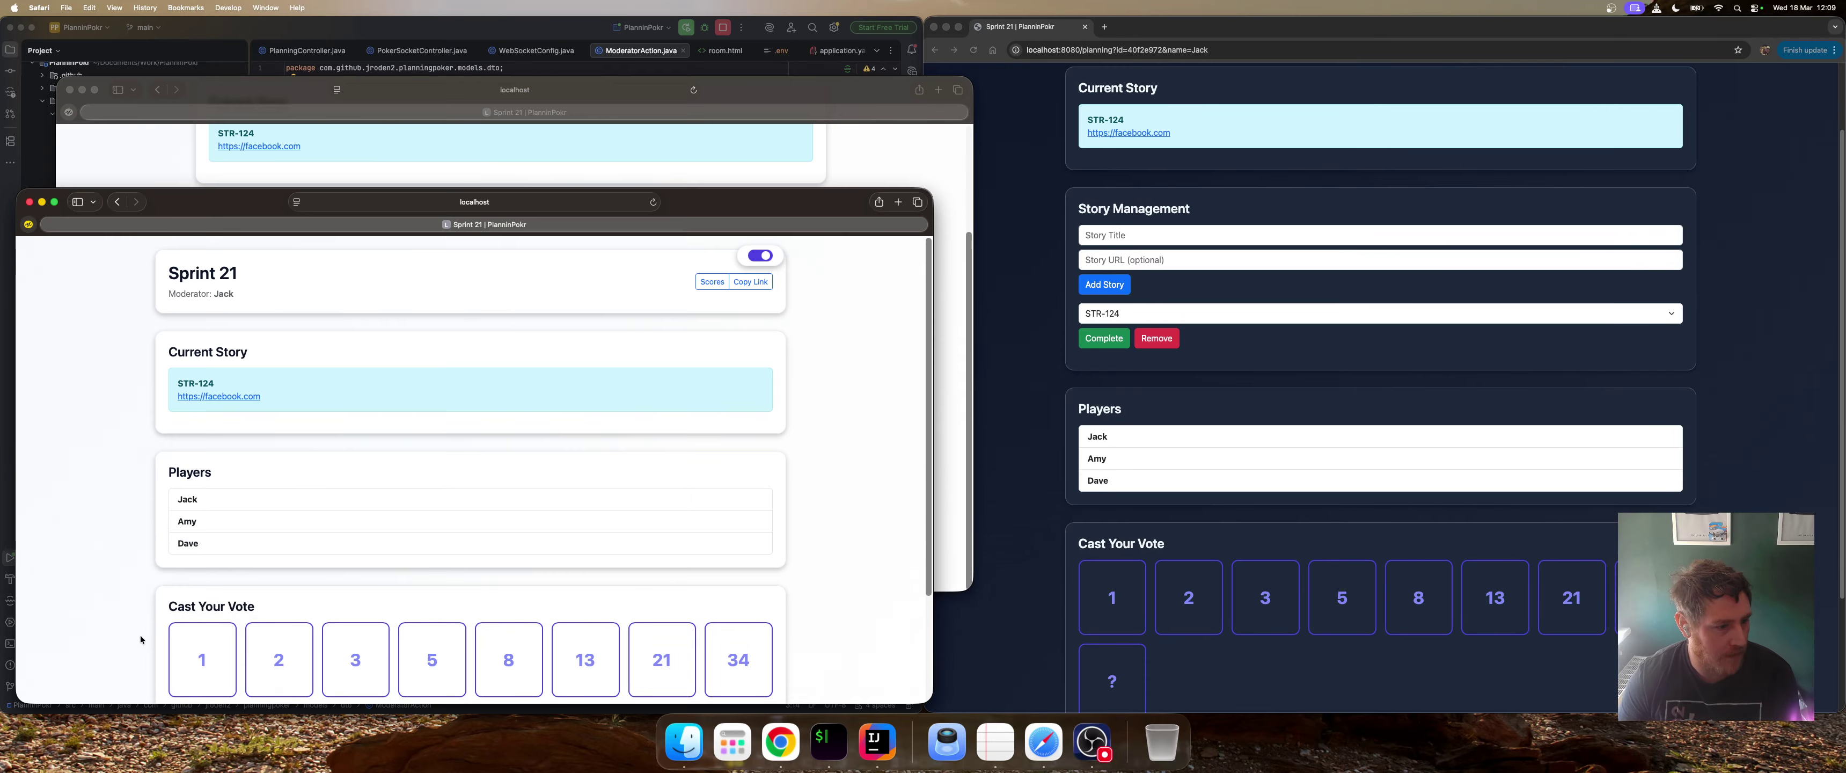
pyautogui.click(291, 667)
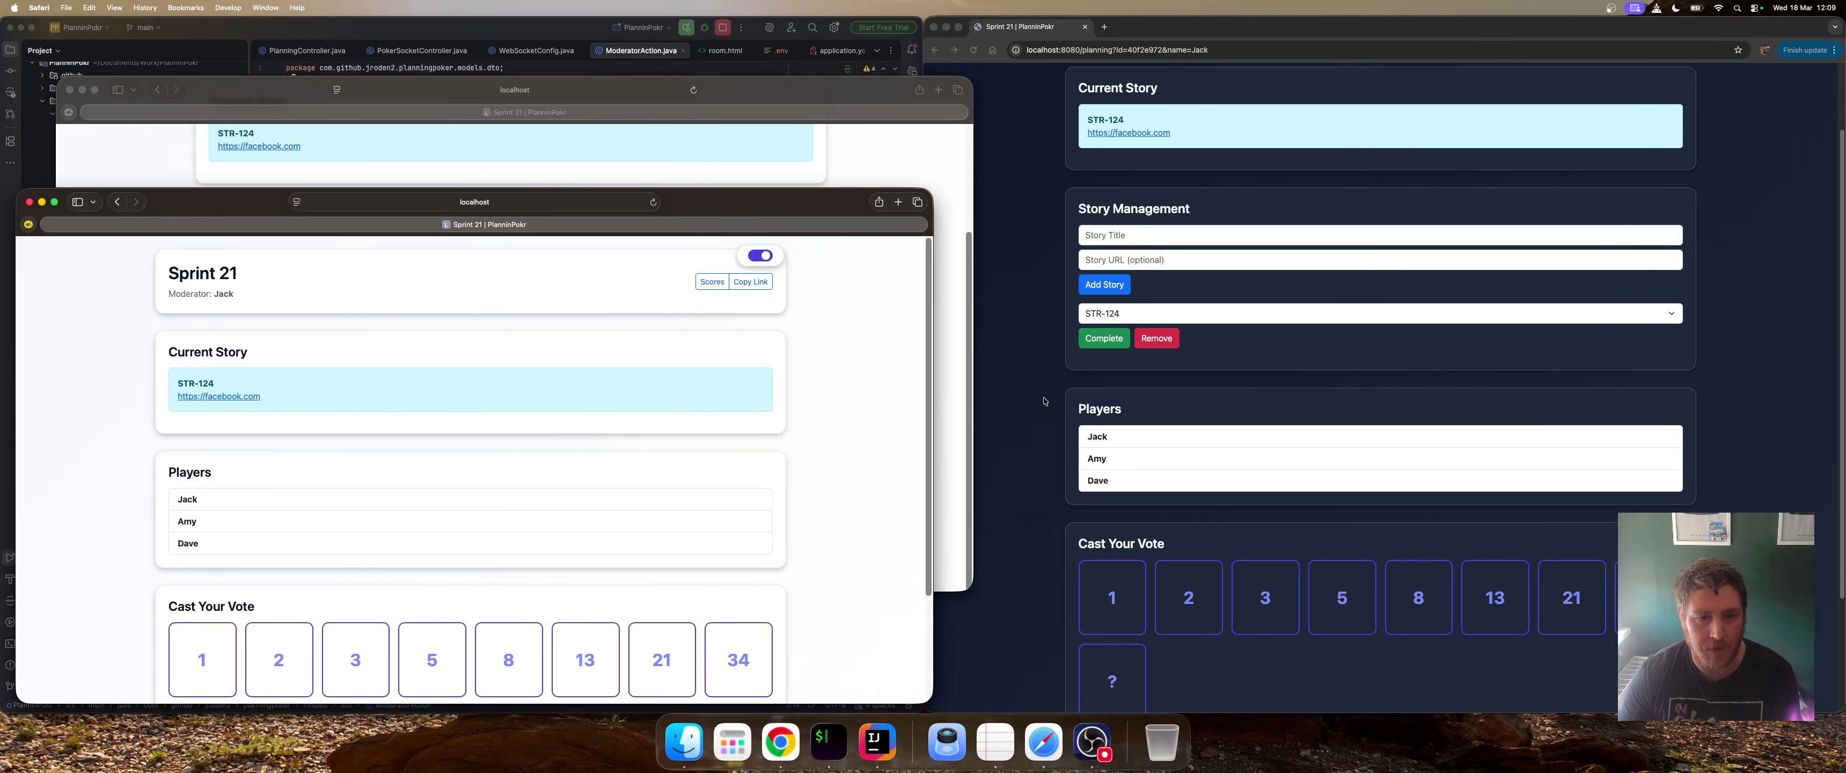
# Vote 8 on STR-124 in both participants' windows and reveal the votes as moderator
pyautogui.click(1011, 377)
pyautogui.scroll(-4, 1011, 377)
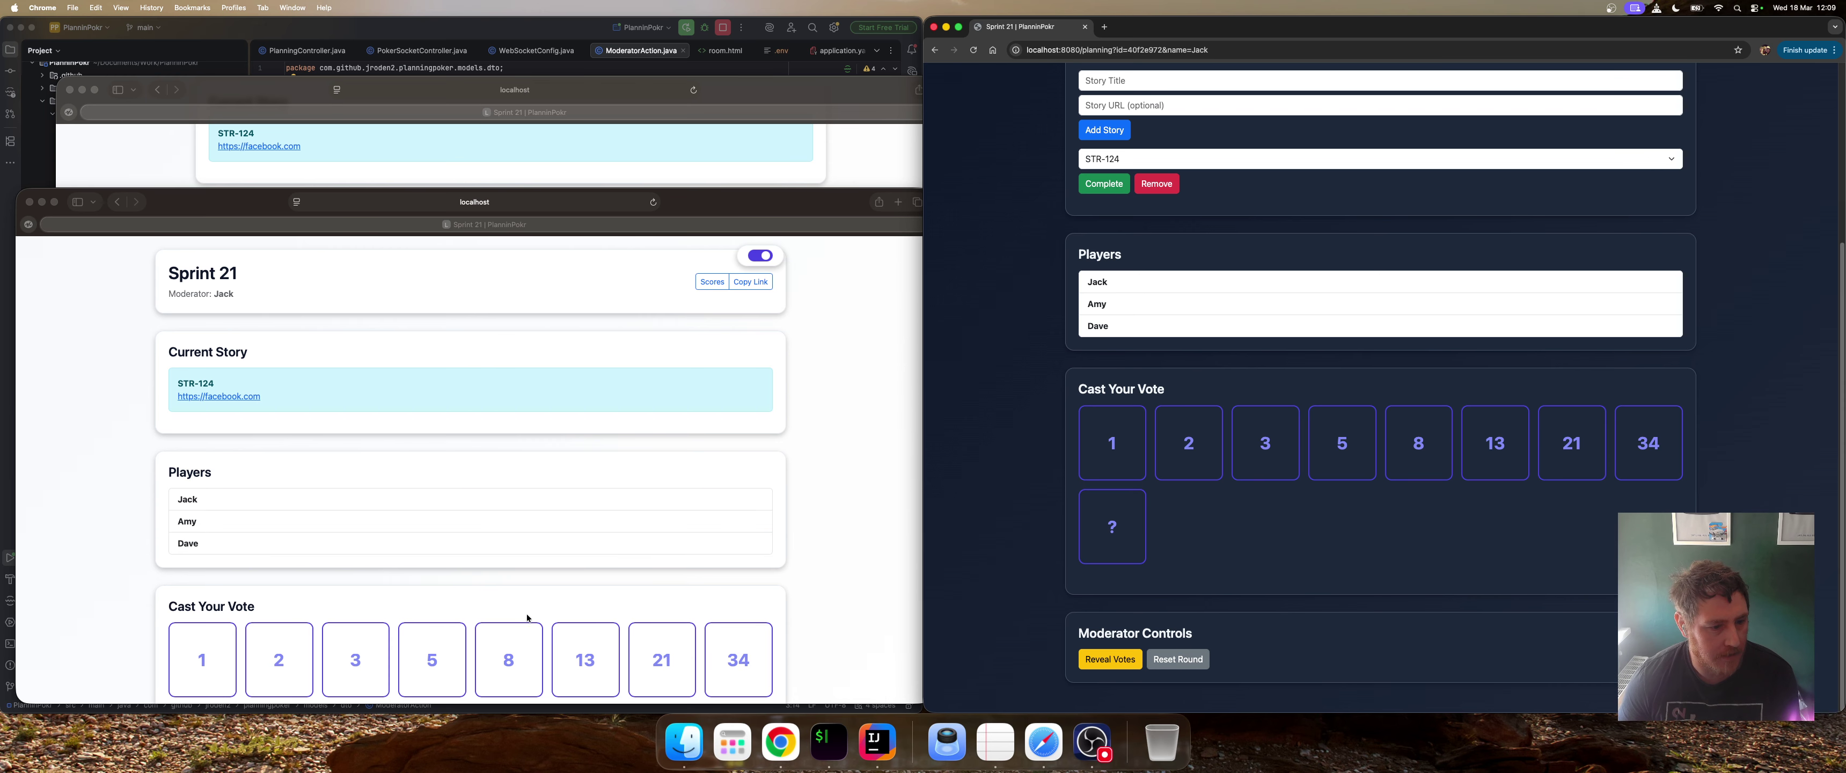
pyautogui.click(504, 639)
pyautogui.click(508, 658)
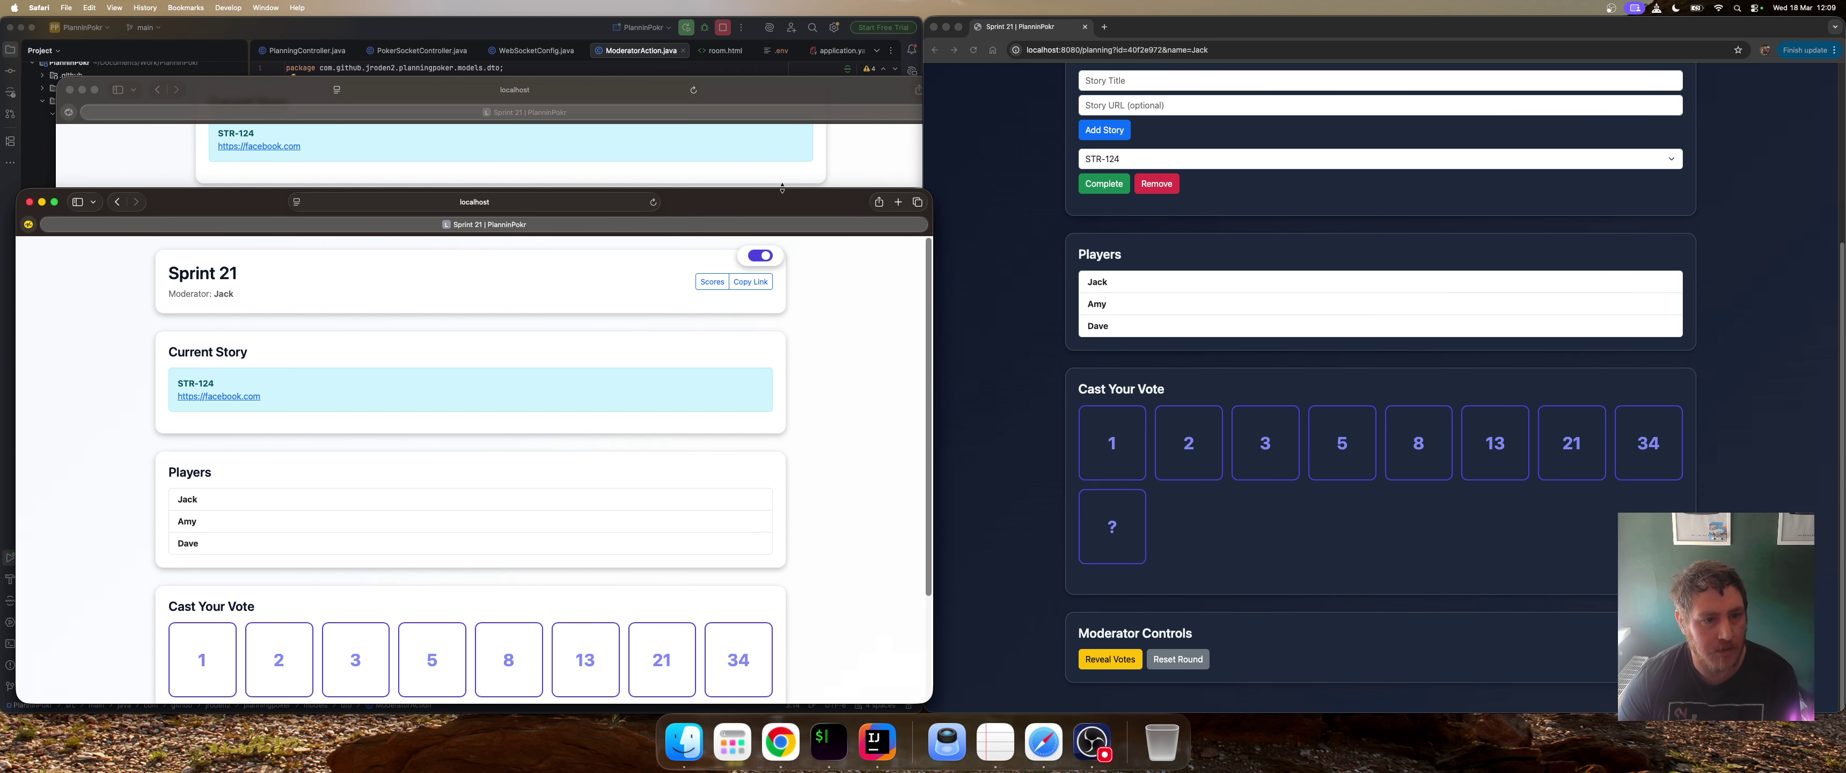
pyautogui.press('super+grave')
pyautogui.click(549, 409)
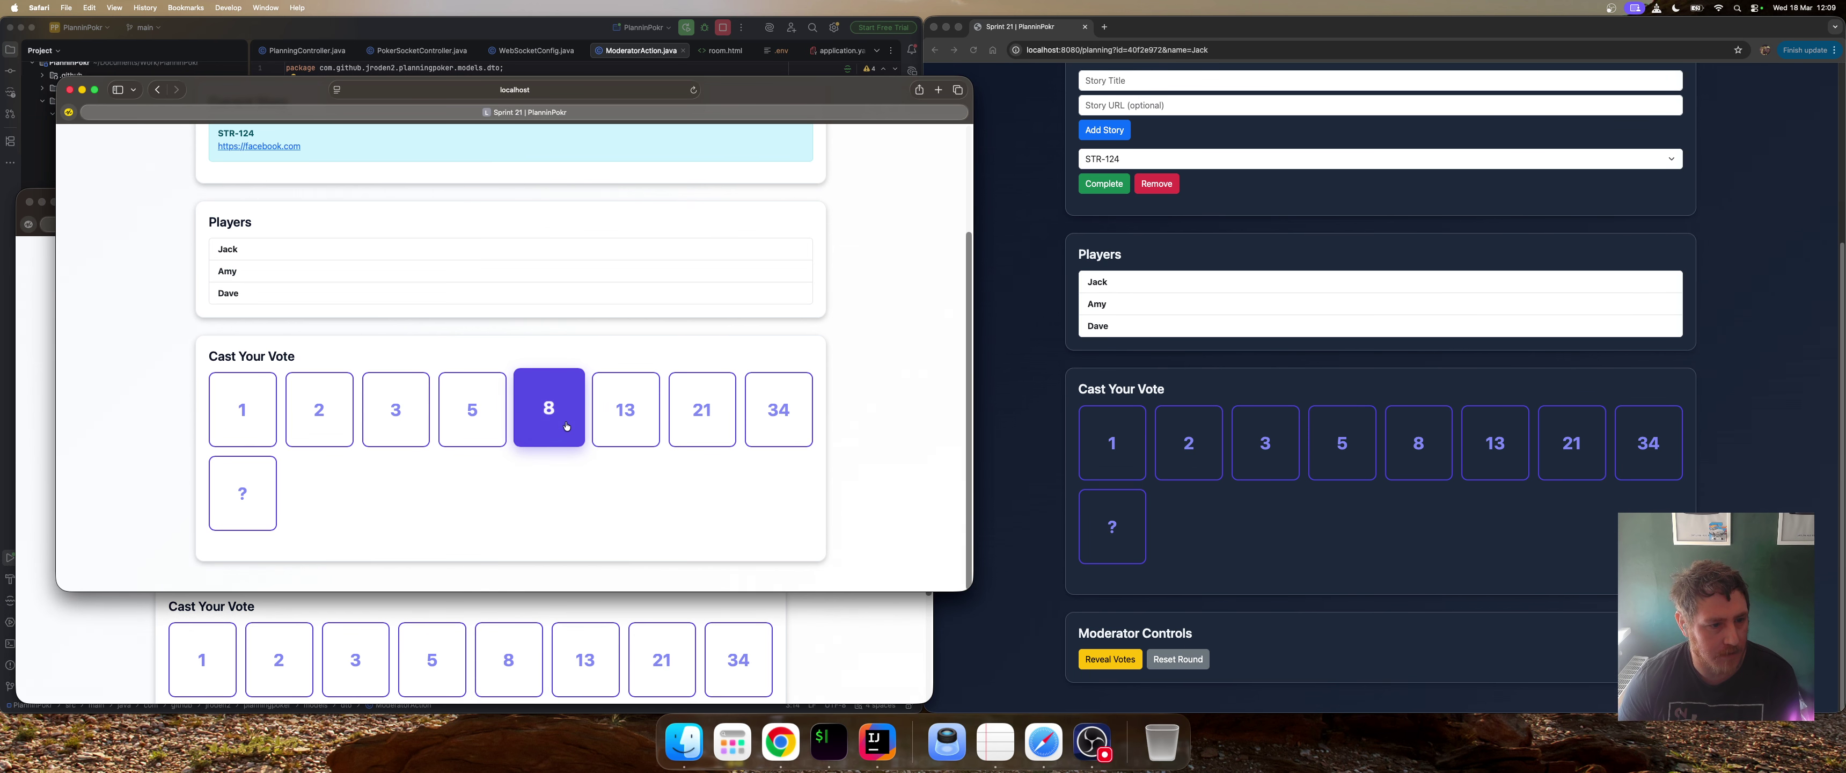
pyautogui.click(1054, 613)
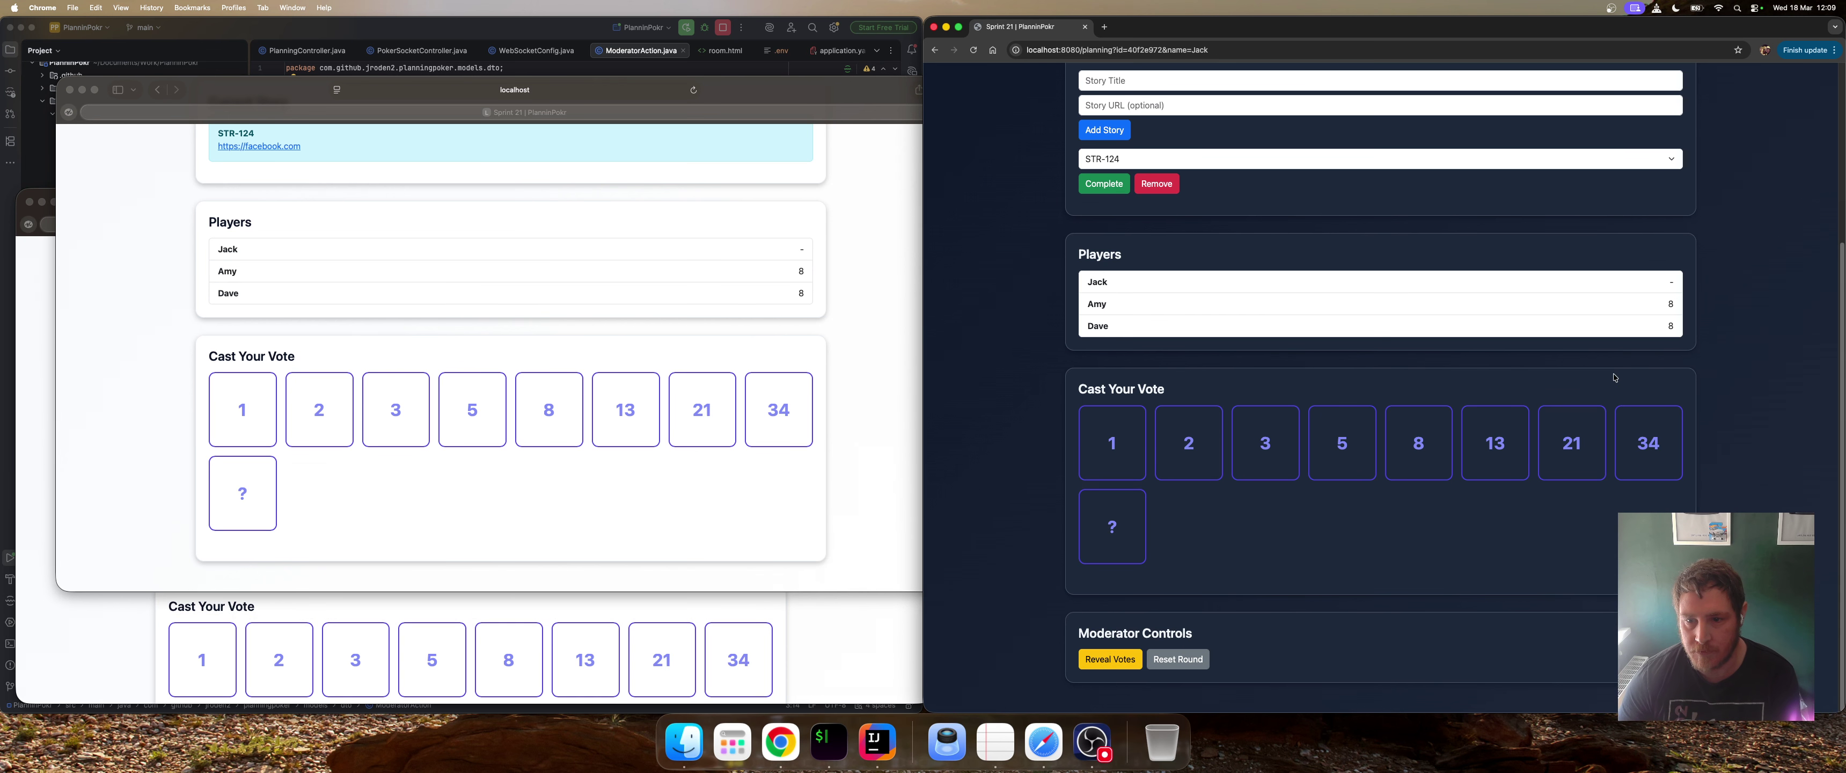
# Complete STR-124 with an accepted score of 8 and make STR-123 the current story
pyautogui.scroll(2, 1105, 233)
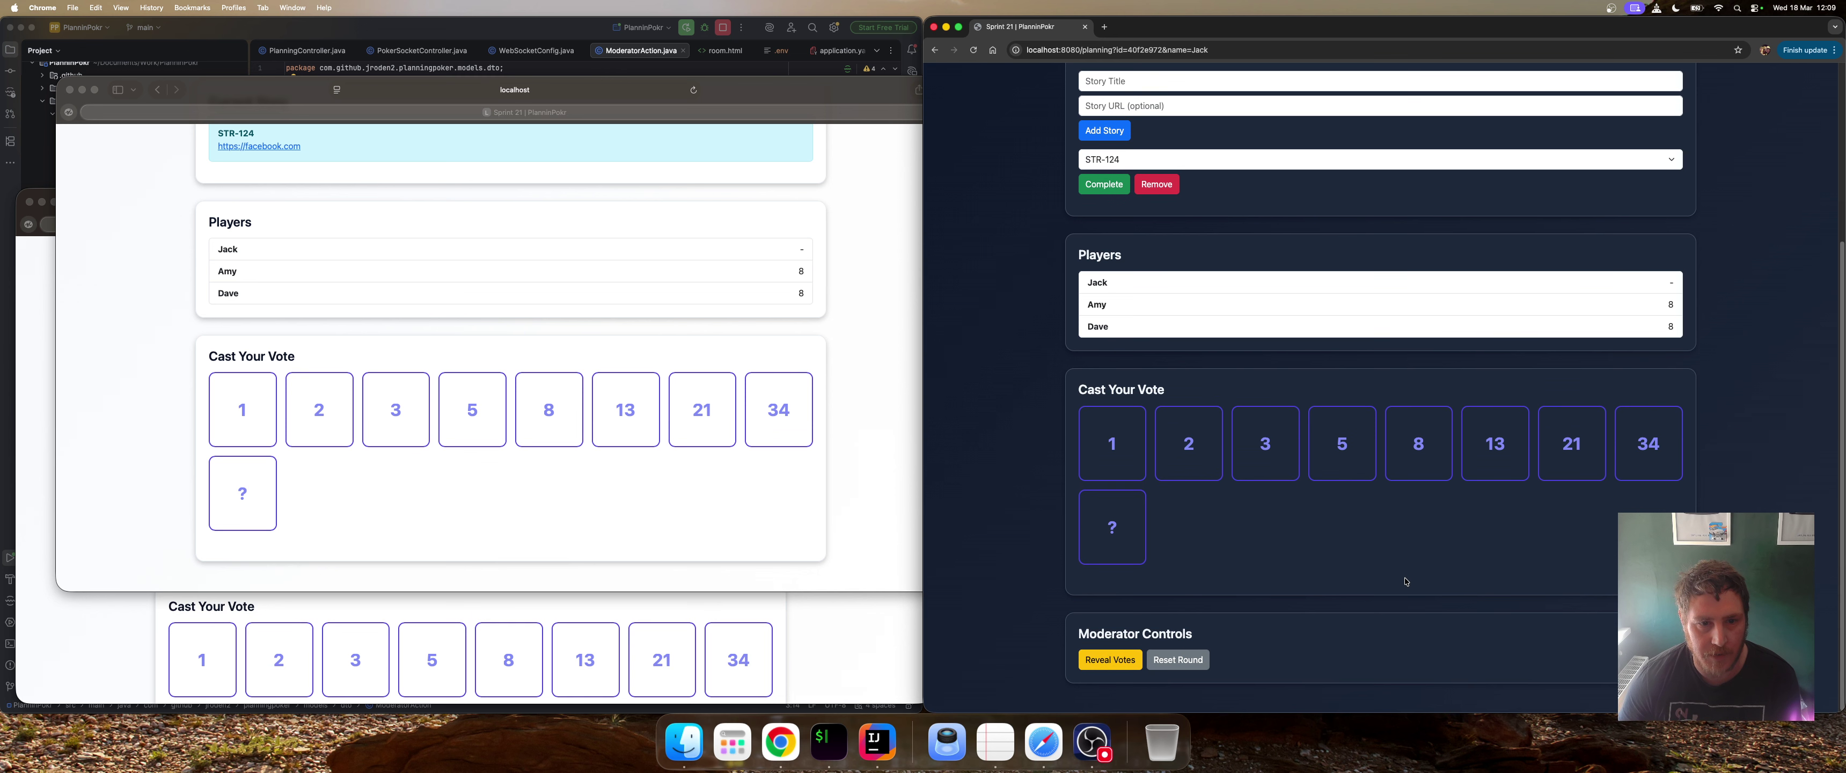
pyautogui.click(1104, 248)
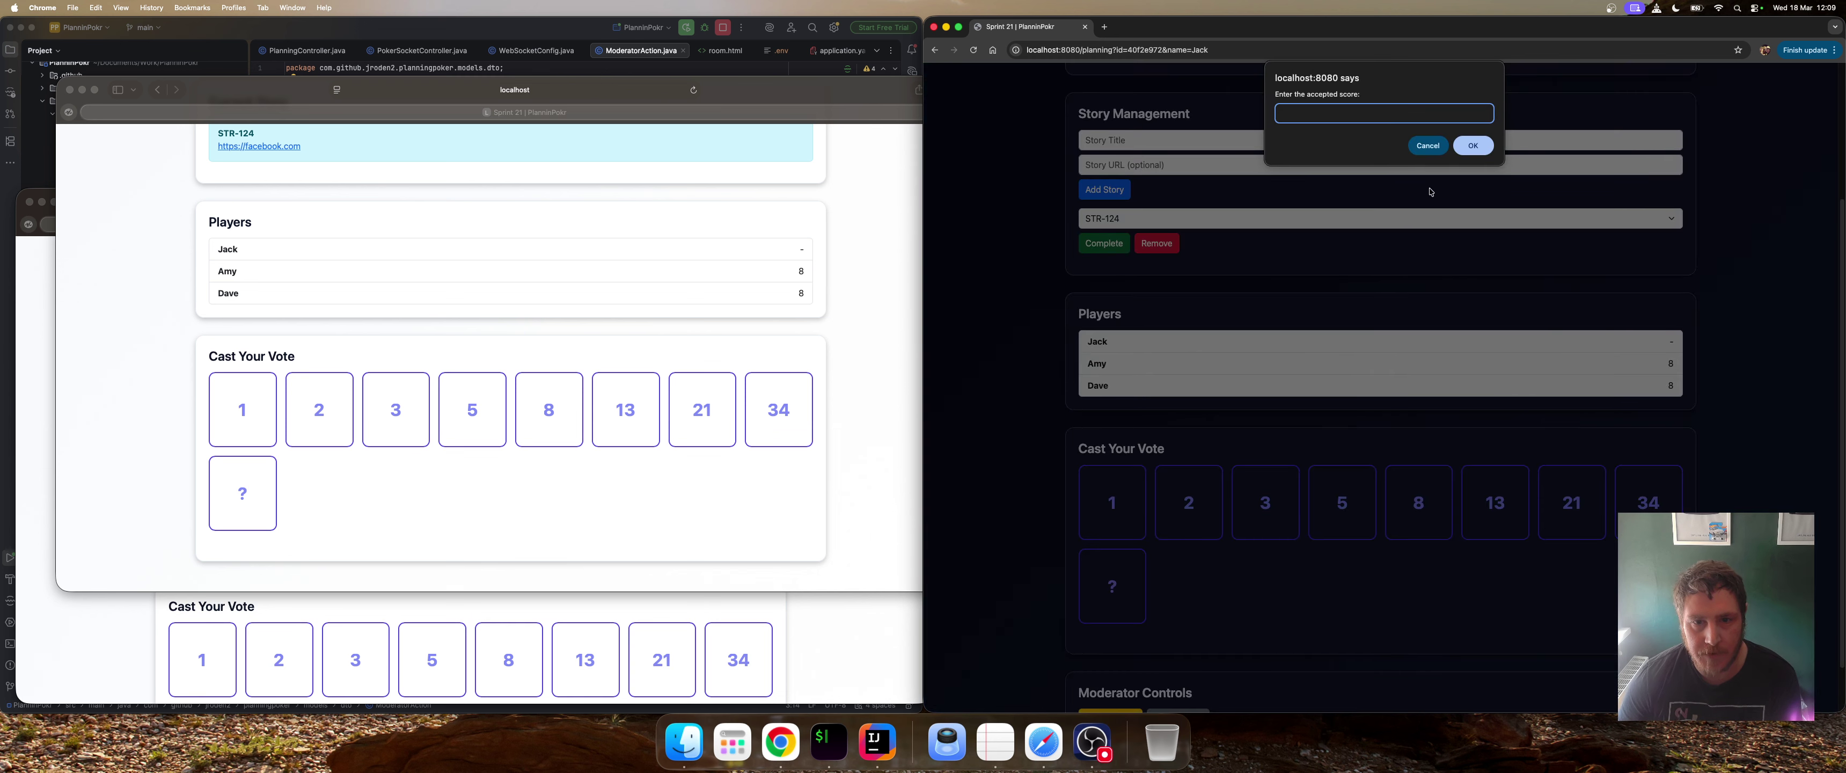
pyautogui.click(1472, 145)
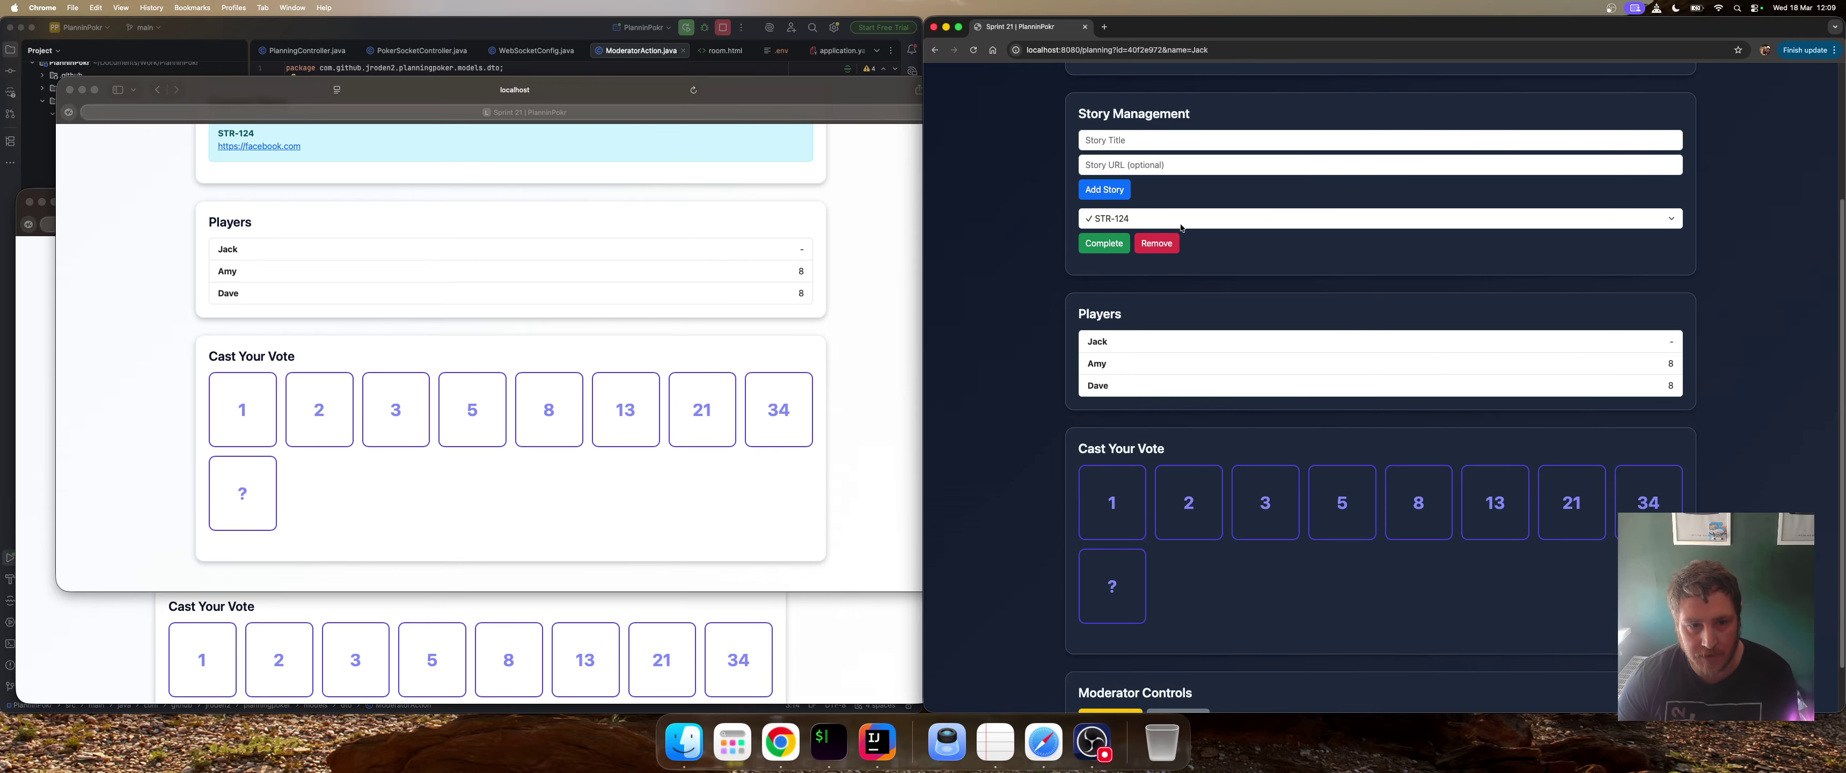
pyautogui.click(1182, 226)
pyautogui.click(1182, 202)
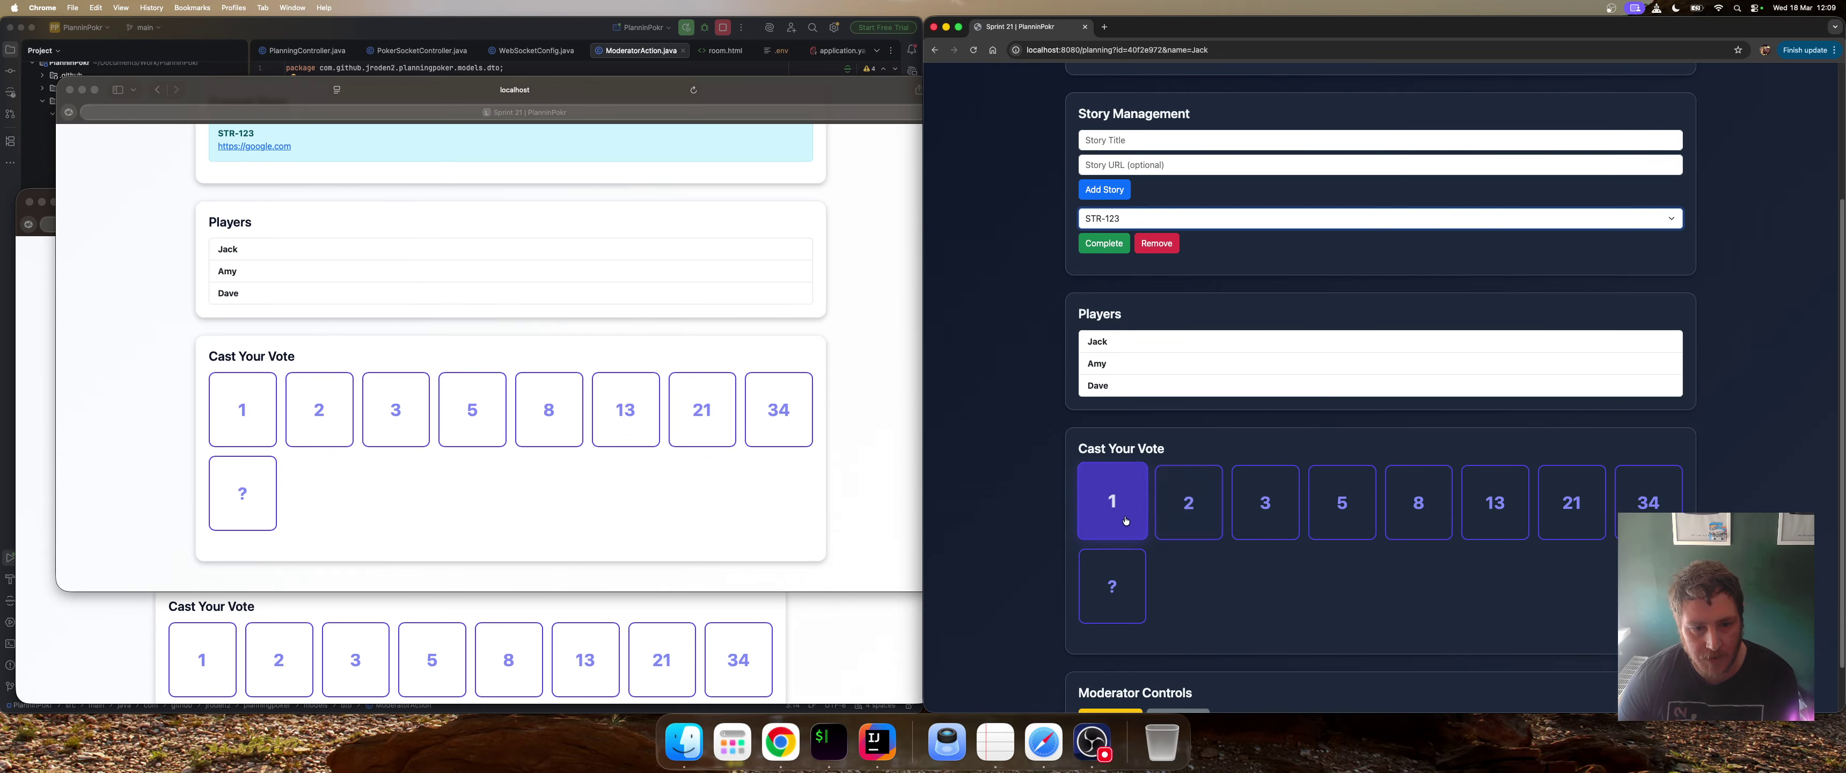
# Vote 1 on STR-123 as the moderator and both participants, and reveal the votes
pyautogui.scroll(-2, 1297, 587)
pyautogui.click(235, 400)
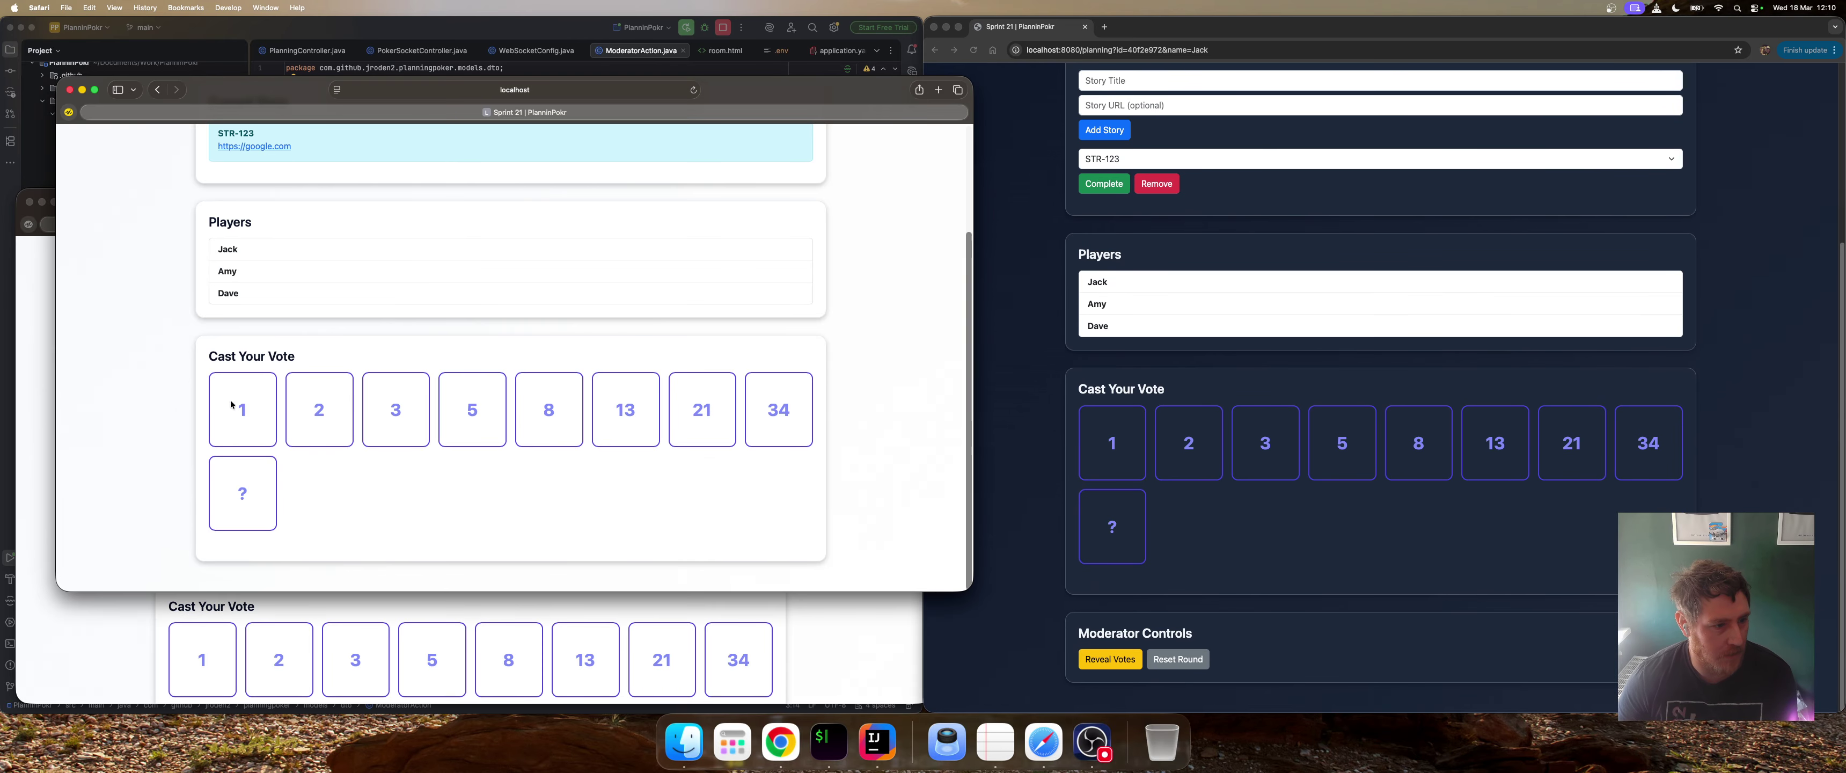
pyautogui.click(192, 653)
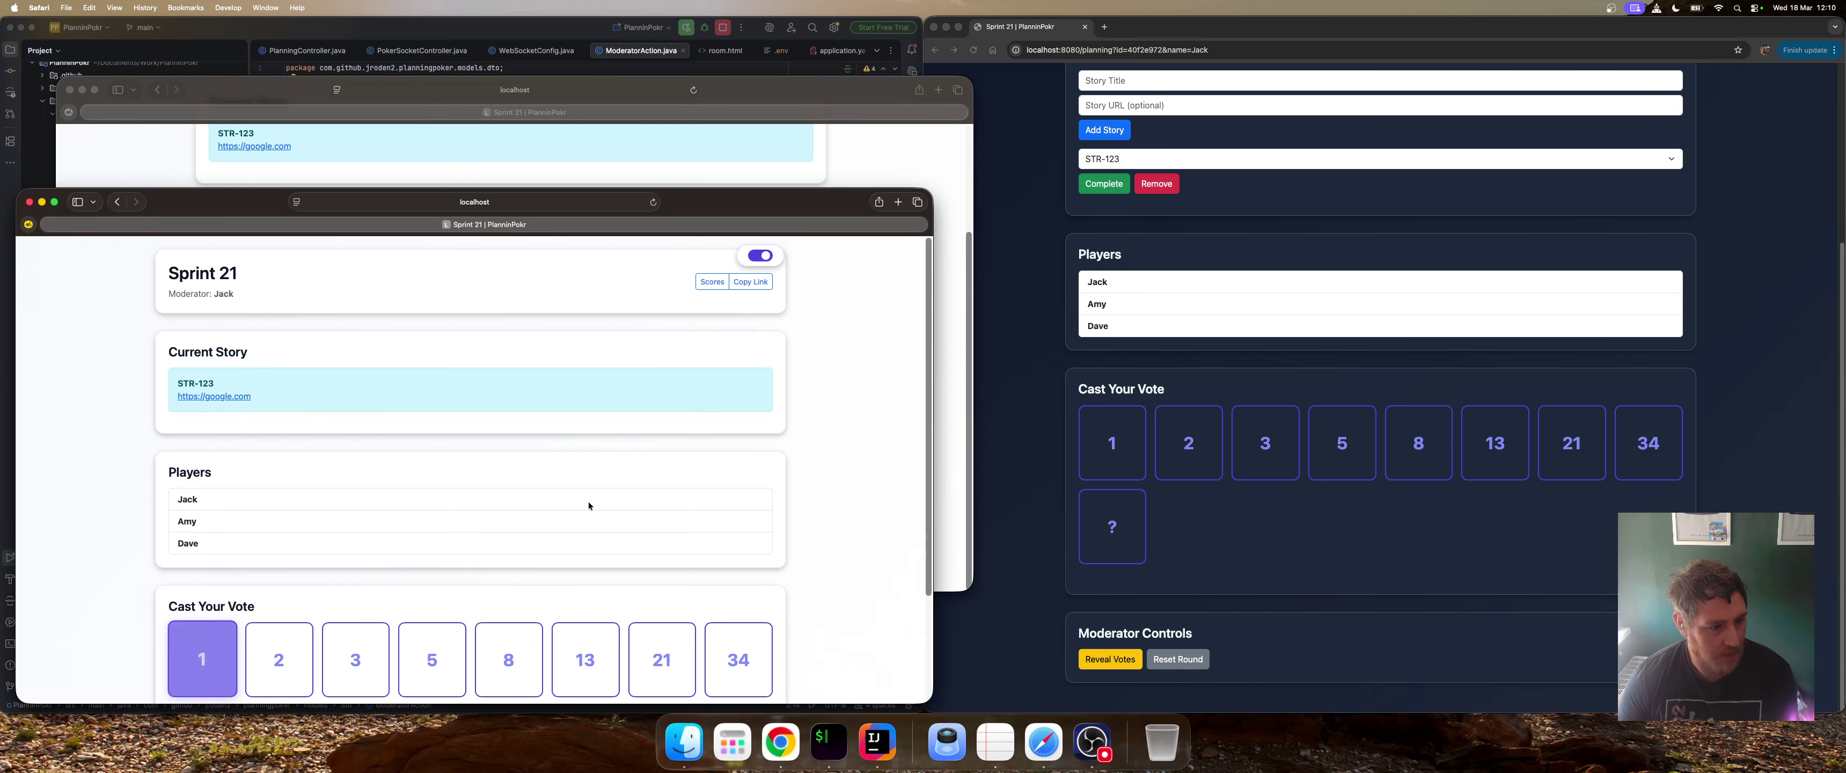
pyautogui.scroll(-3, 589, 507)
pyautogui.click(1108, 661)
pyautogui.click(1109, 661)
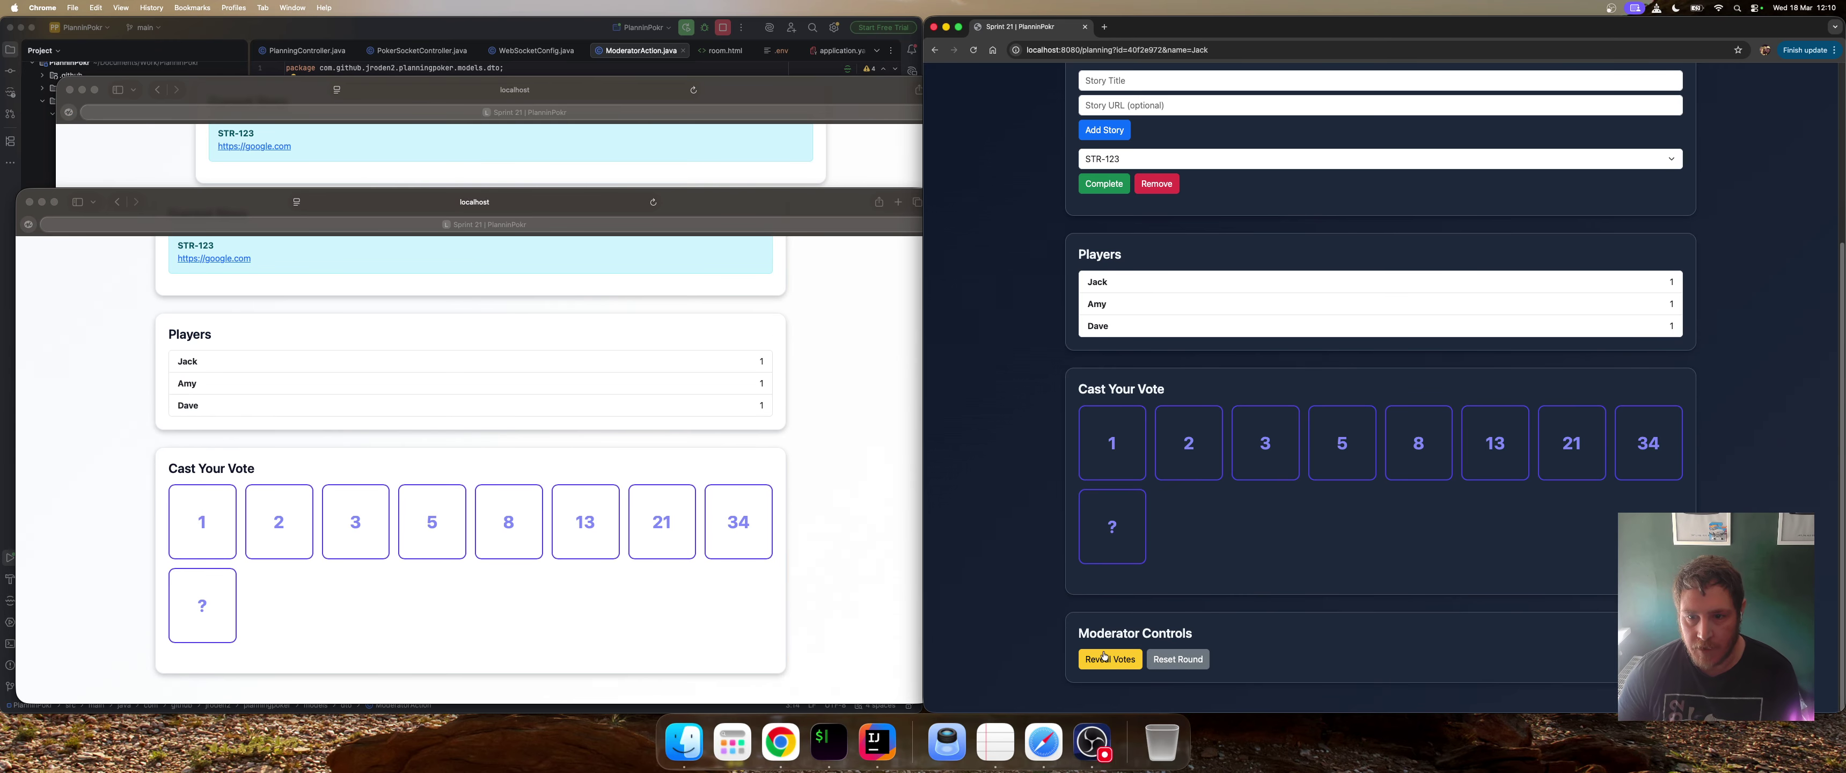
# Complete STR-123 with an accepted score of 1
pyautogui.scroll(3, 1360, 580)
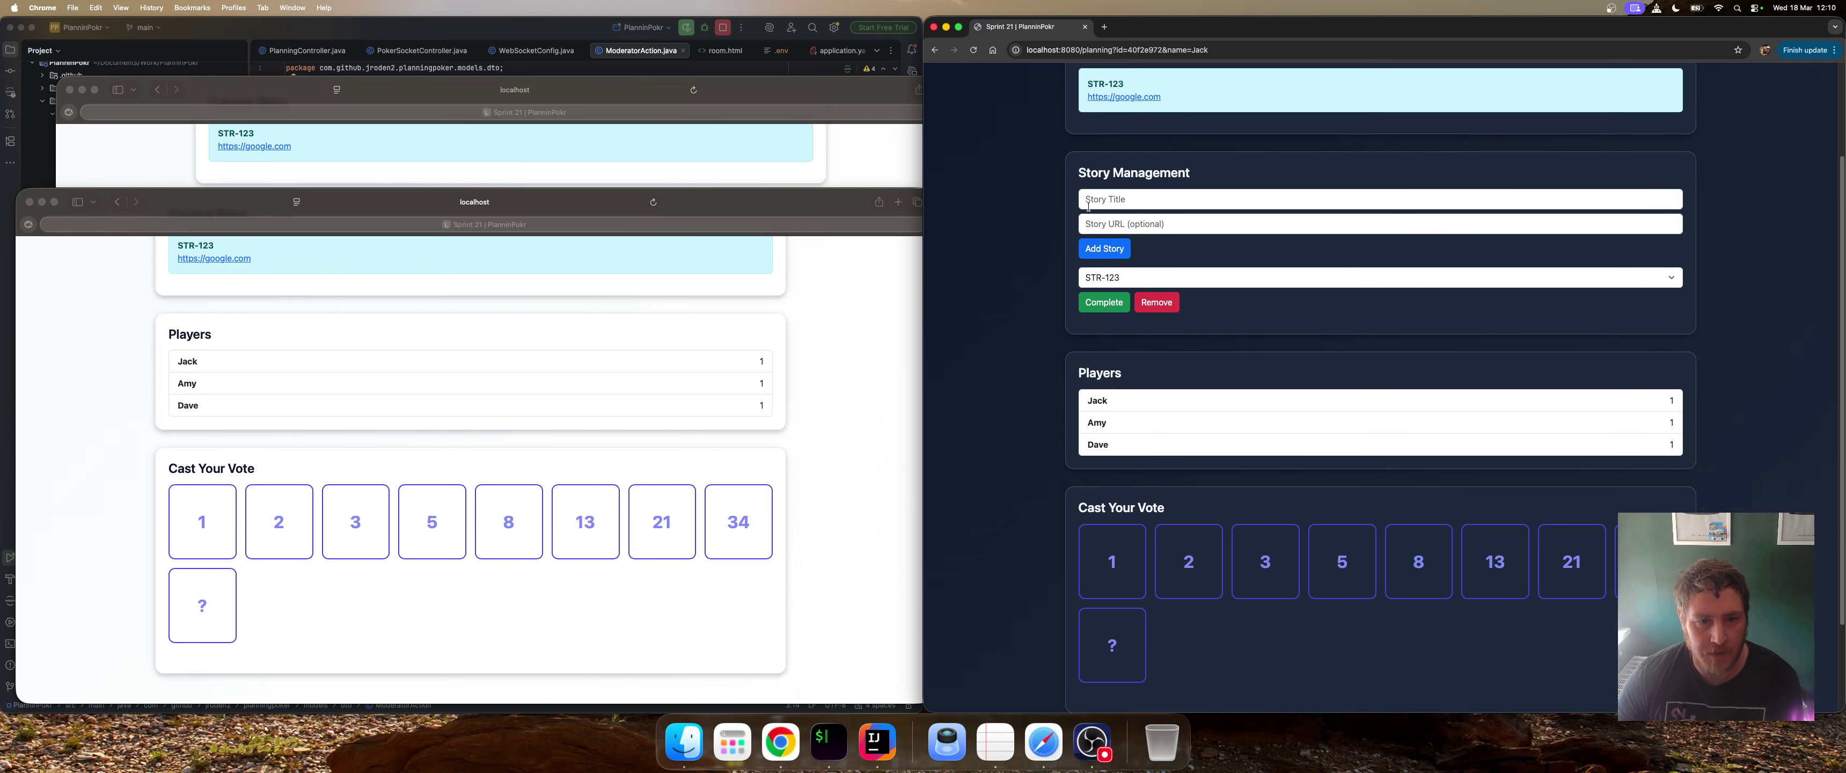
pyautogui.click(1109, 304)
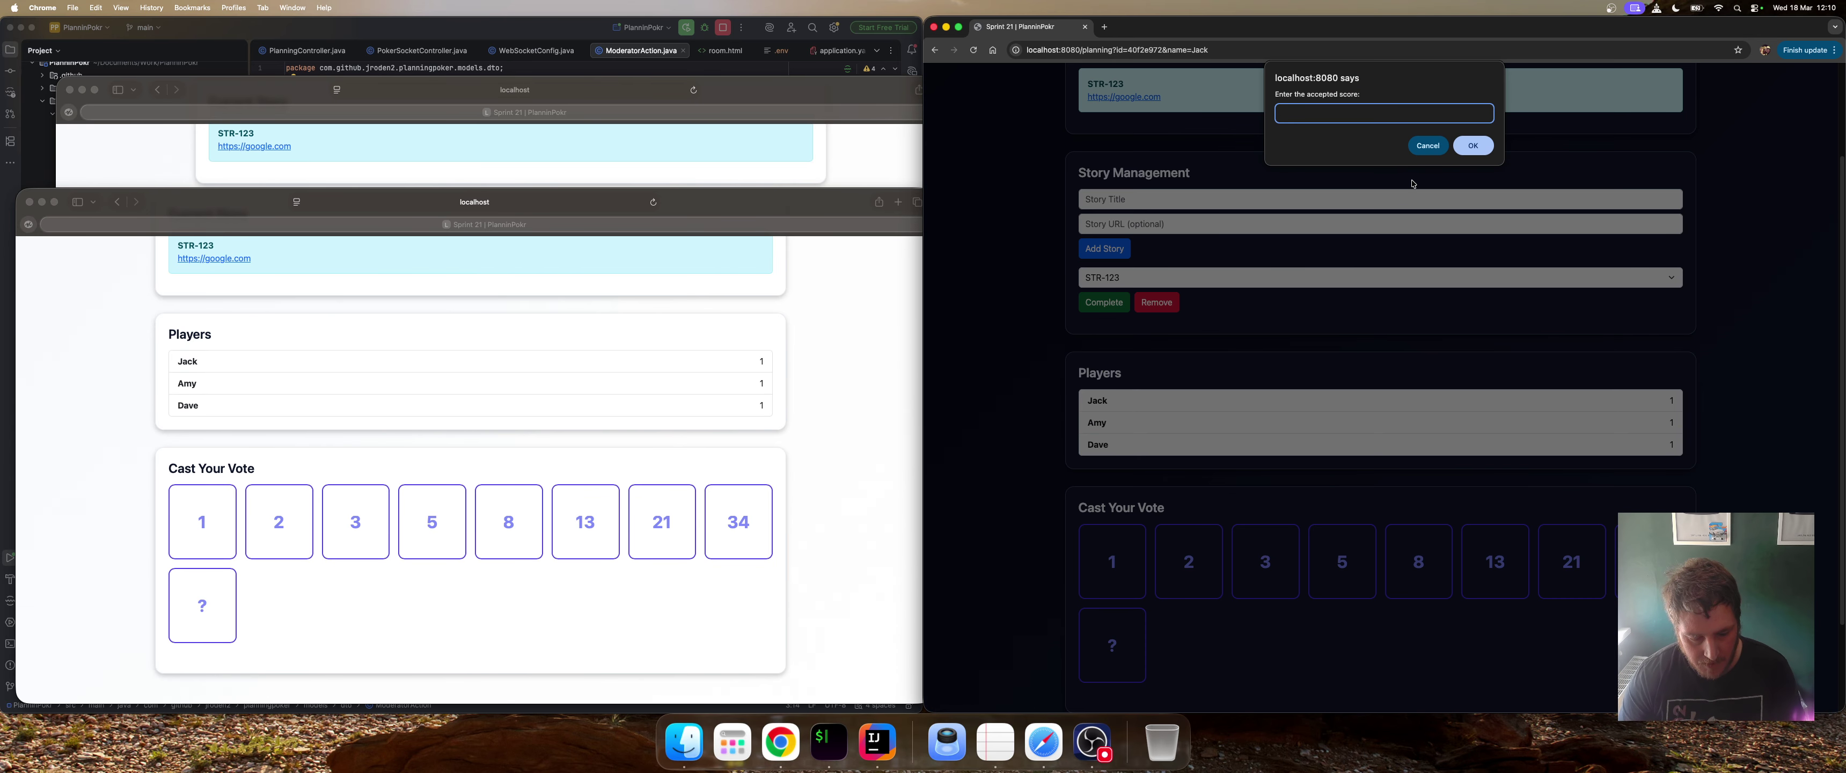
pyautogui.press('Return')
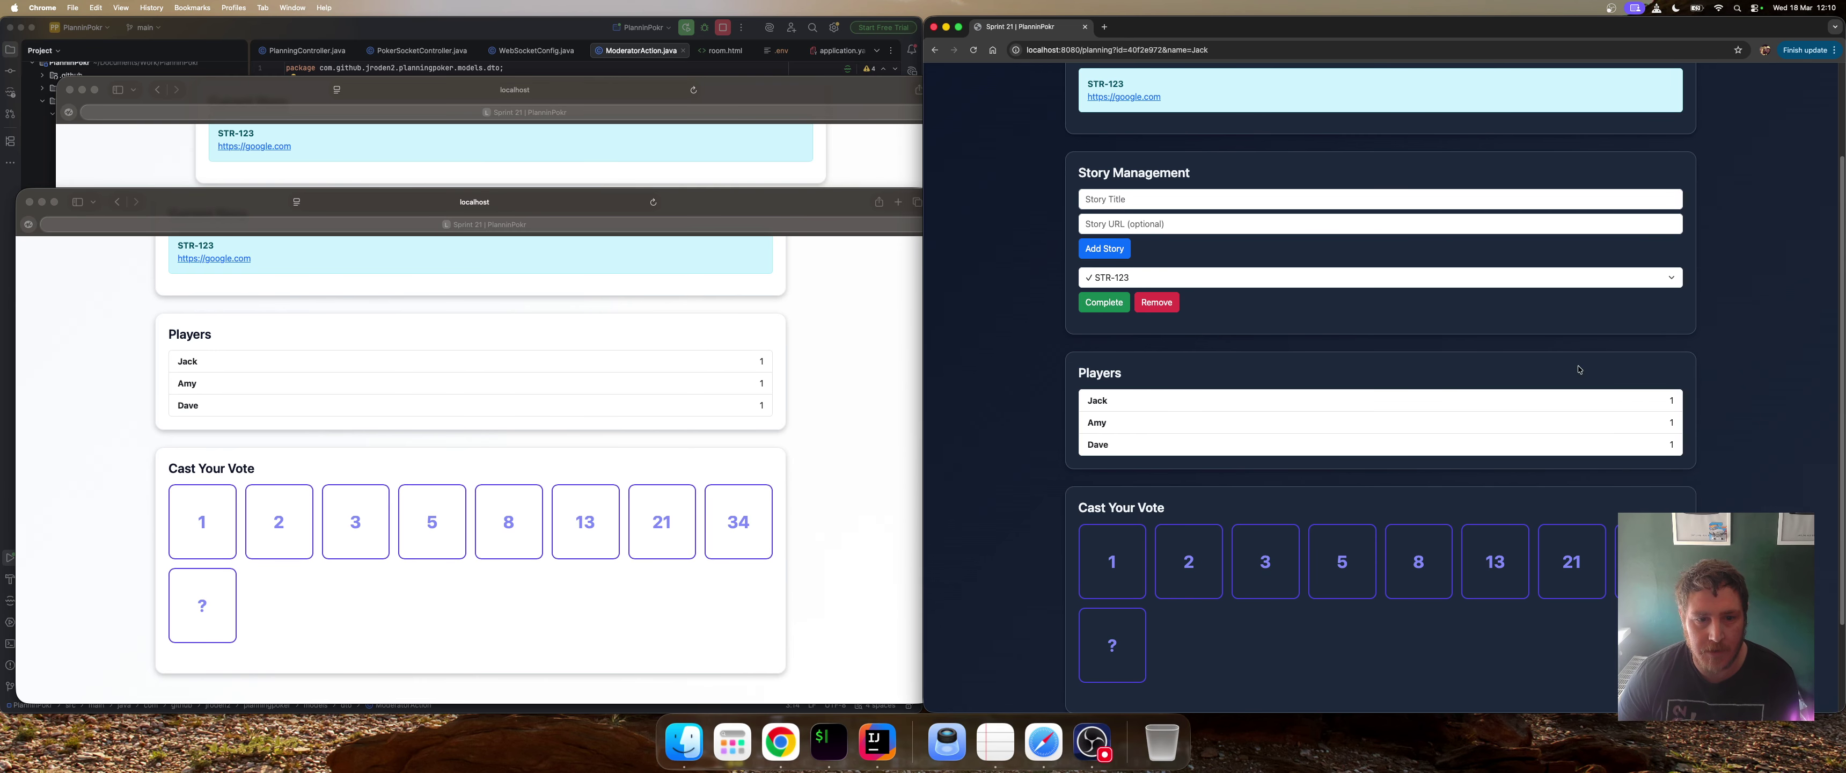
# Check the completion marks in the story list and open the room's accepted scores page
pyautogui.click(1246, 276)
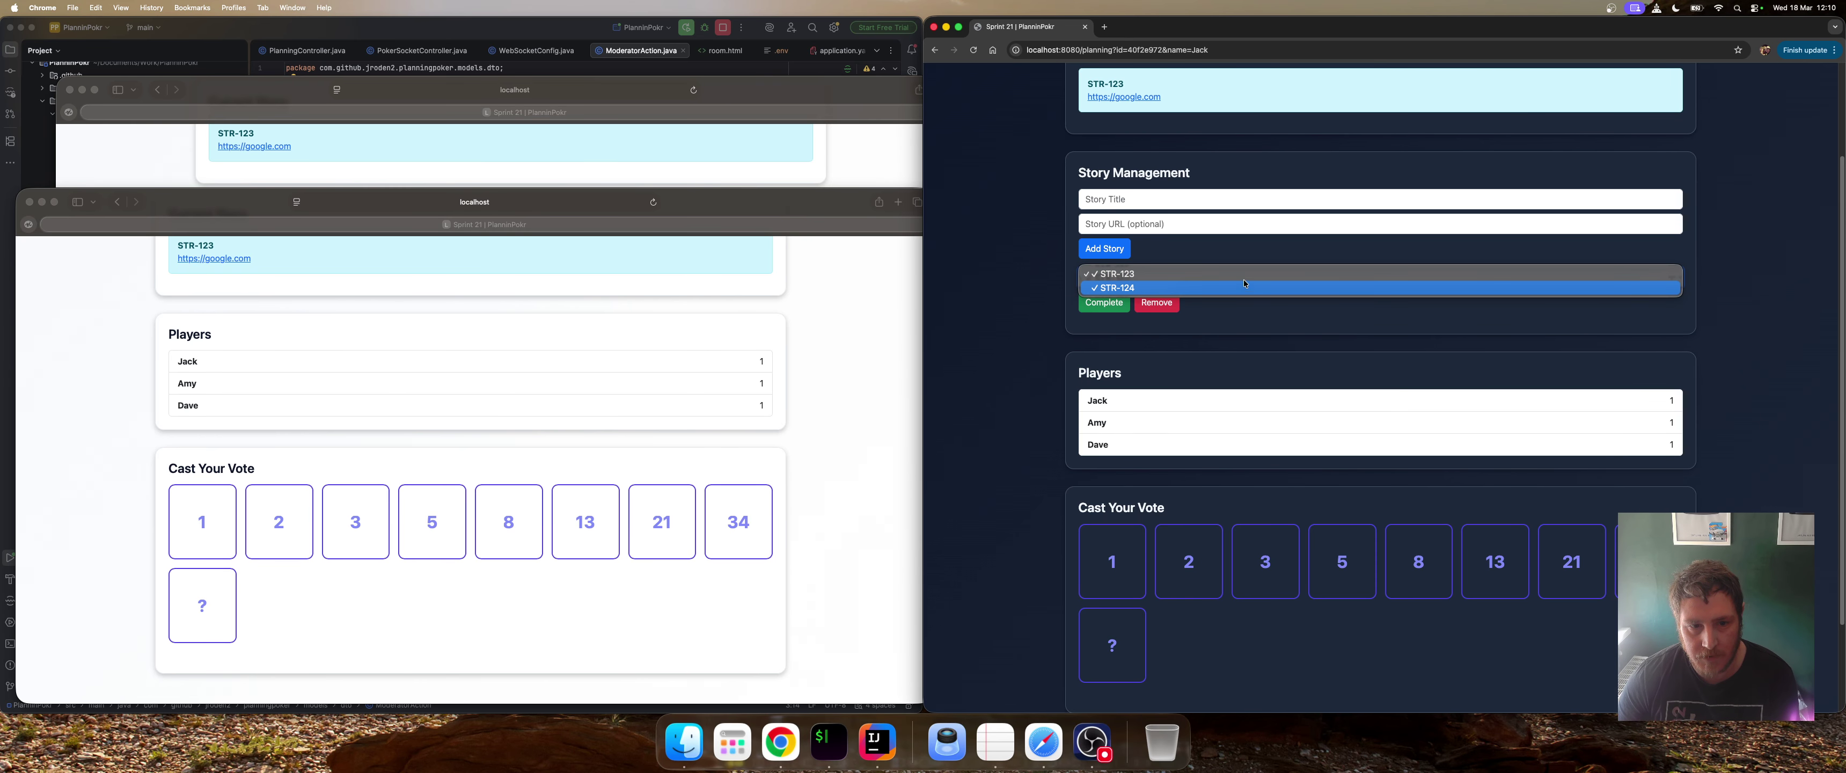
pyautogui.click(1265, 317)
pyautogui.scroll(3, 1361, 344)
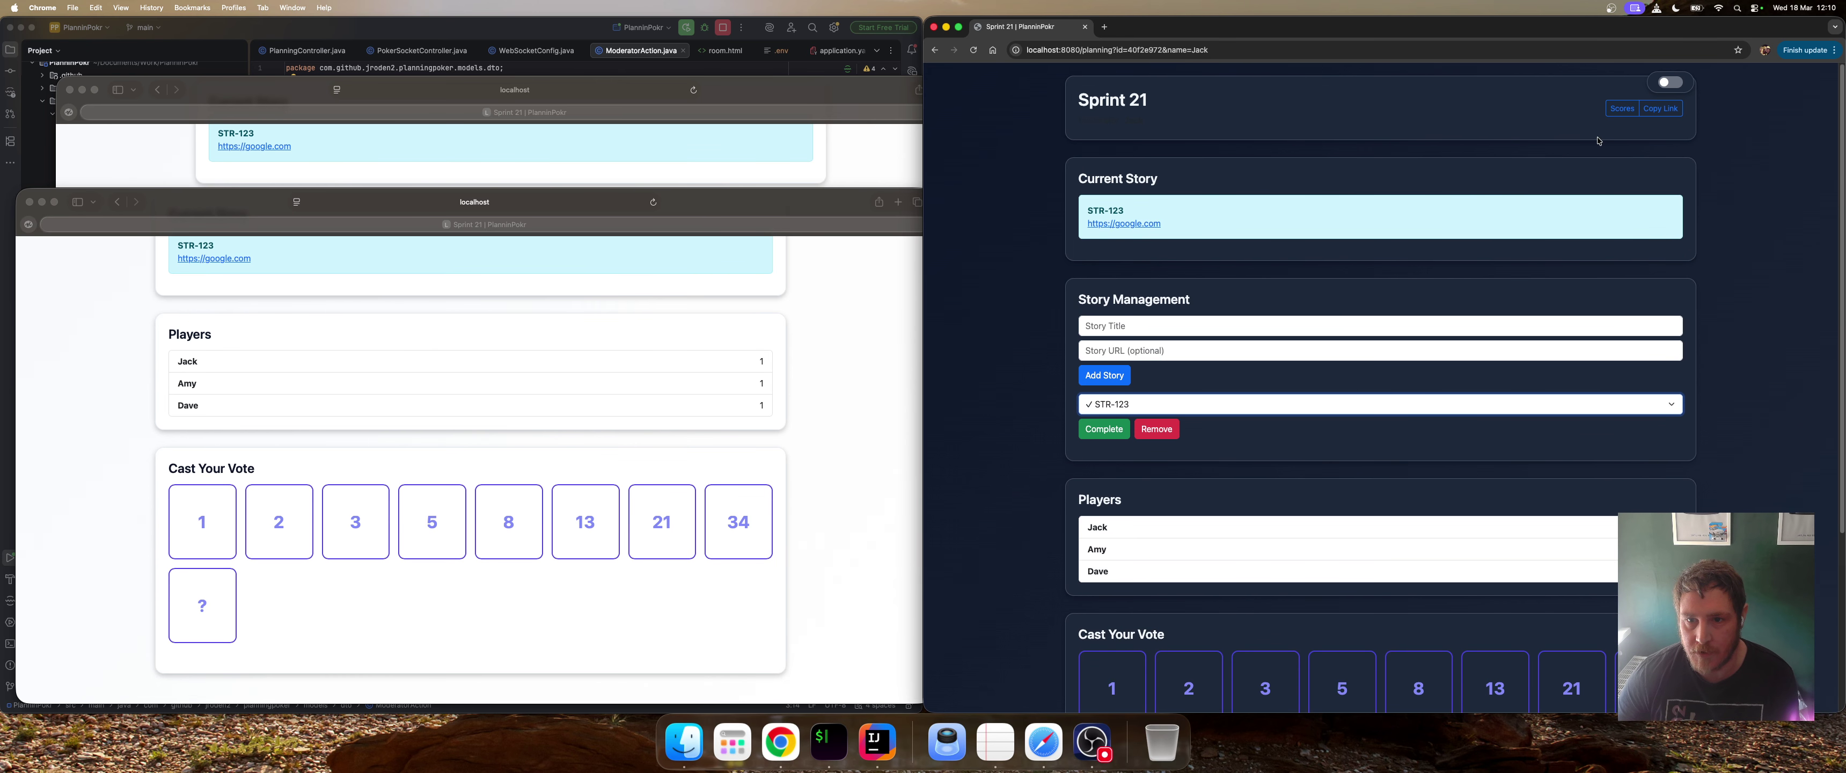
pyautogui.click(1622, 108)
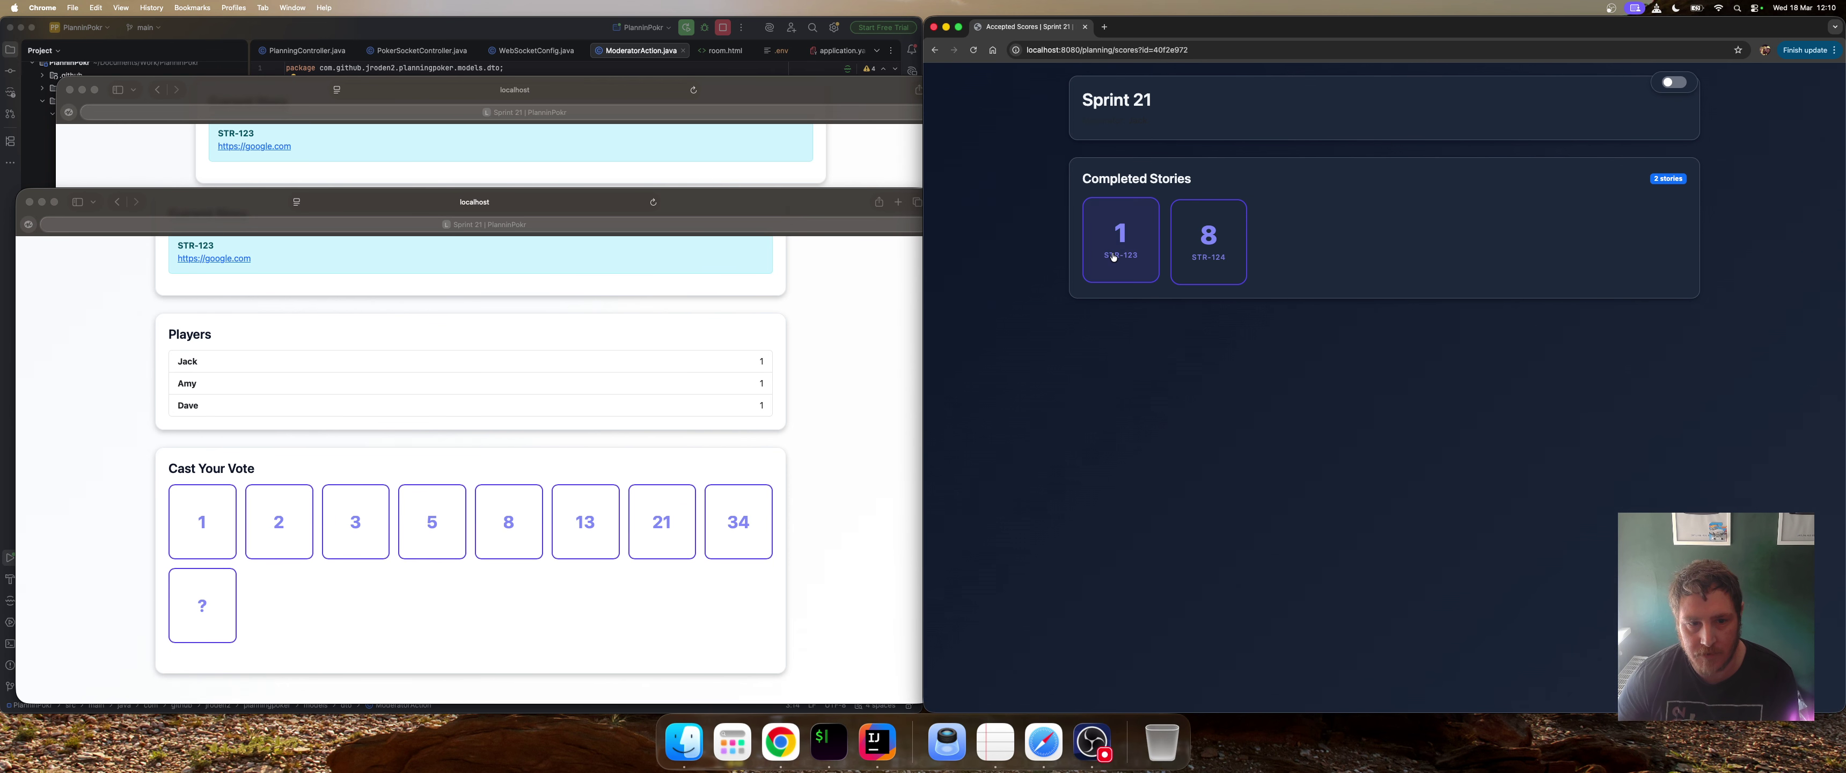